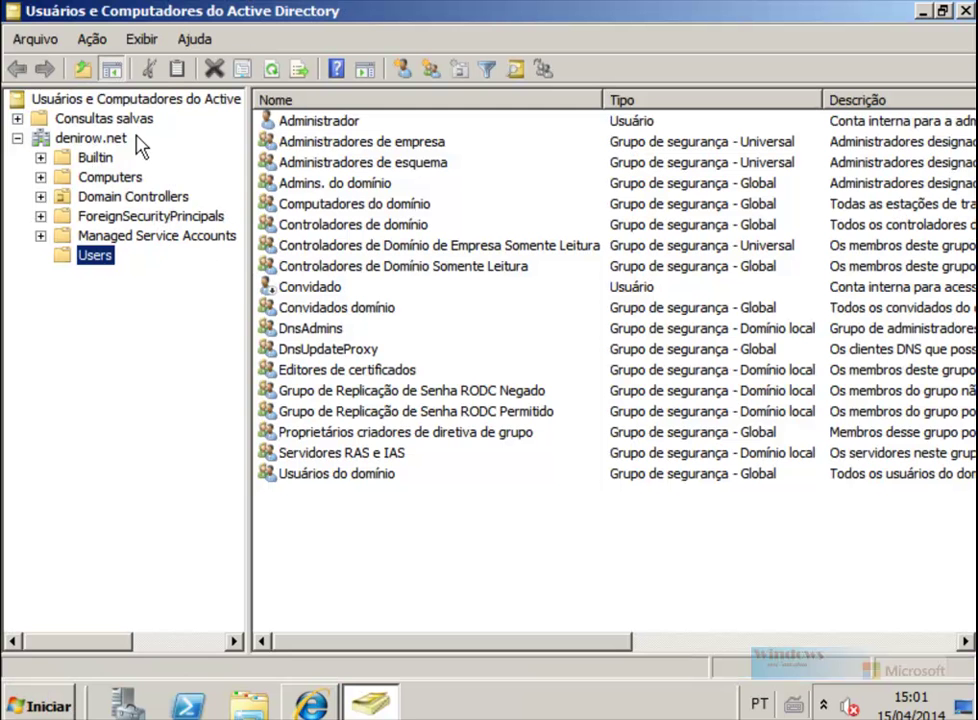
# Step: Start a new user with name aluno and logon name aluno
pyautogui.click(402, 69)
pyautogui.write('alun')
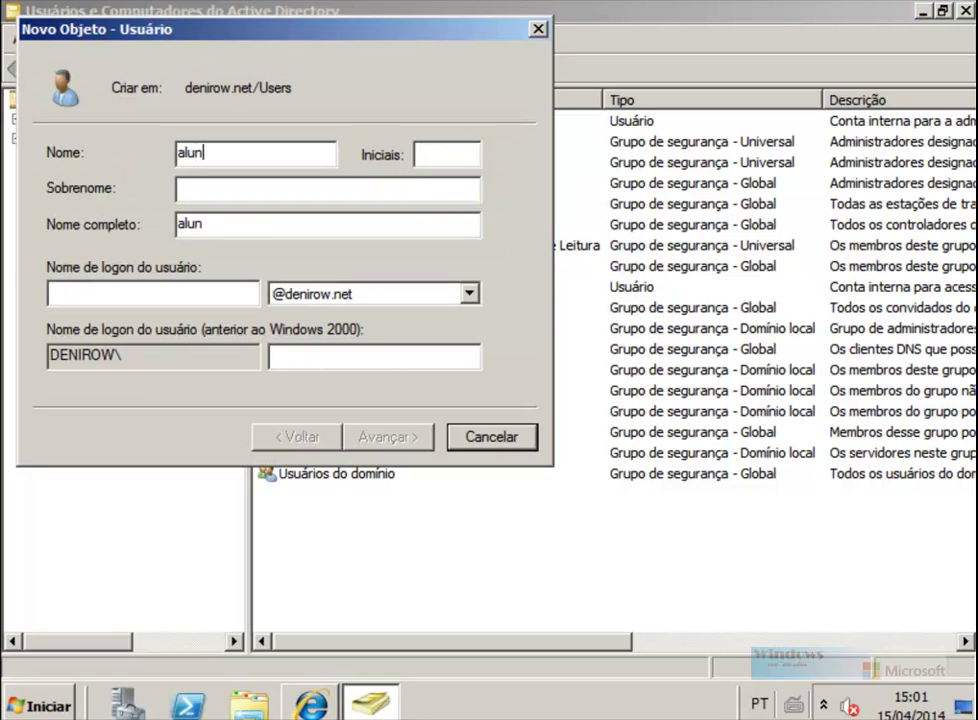
pyautogui.press('Tab')
pyautogui.press('Tab')
pyautogui.press('Tab')
pyautogui.write('aluno')
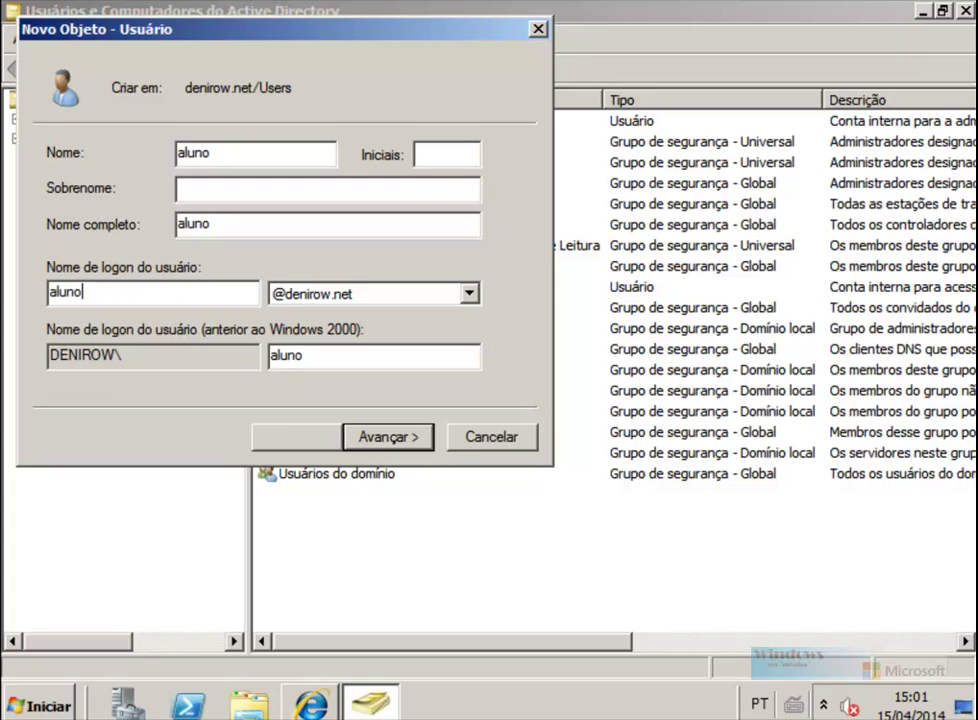
pyautogui.press('Return')
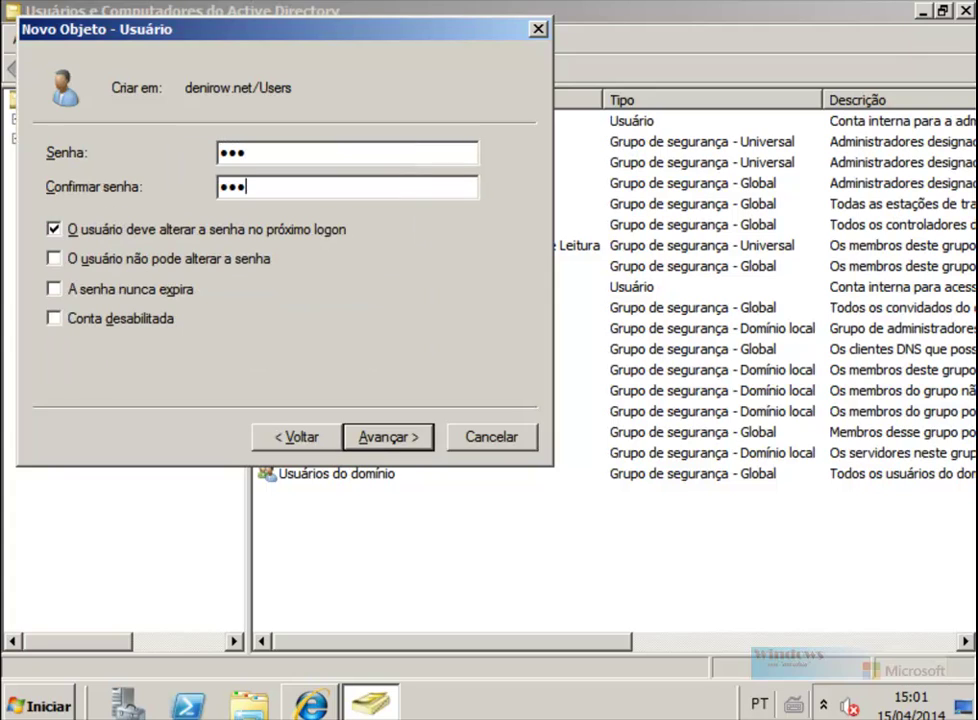
# Step: Give aluno a three-character password, which the password policy rejects
pyautogui.click(408, 440)
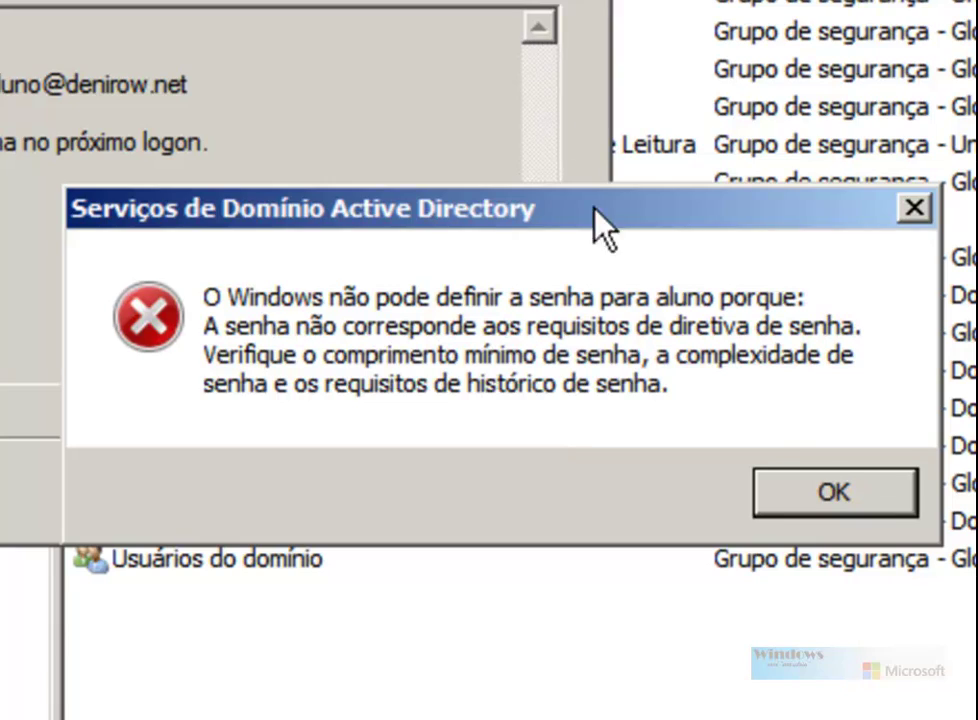
pyautogui.click(835, 492)
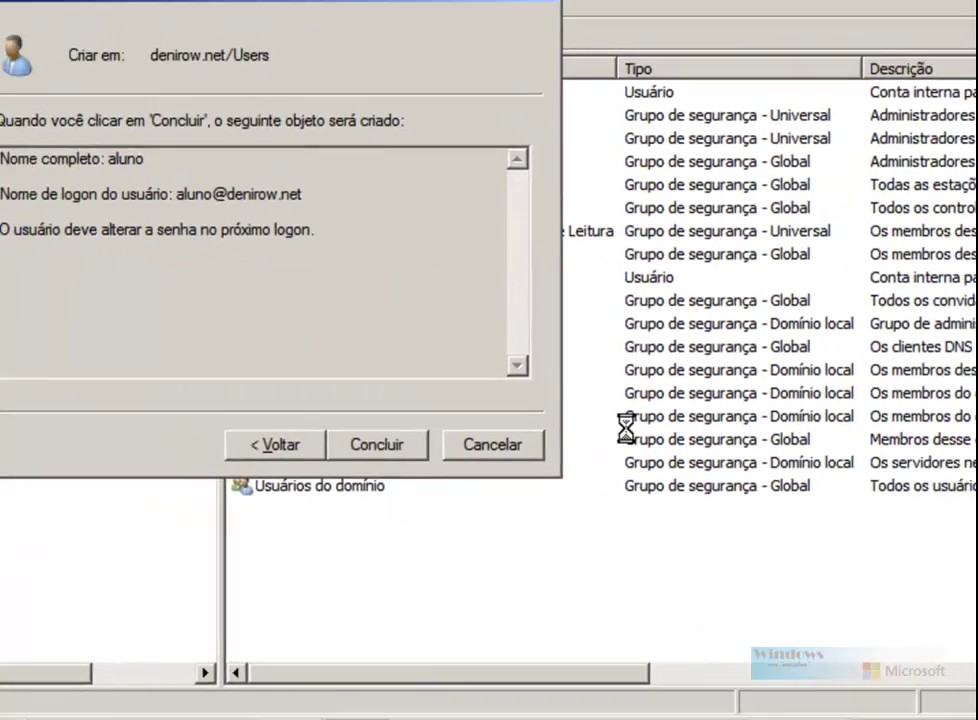
# Step: Cancel the new-user wizard so no aluno account is created
pyautogui.click(492, 444)
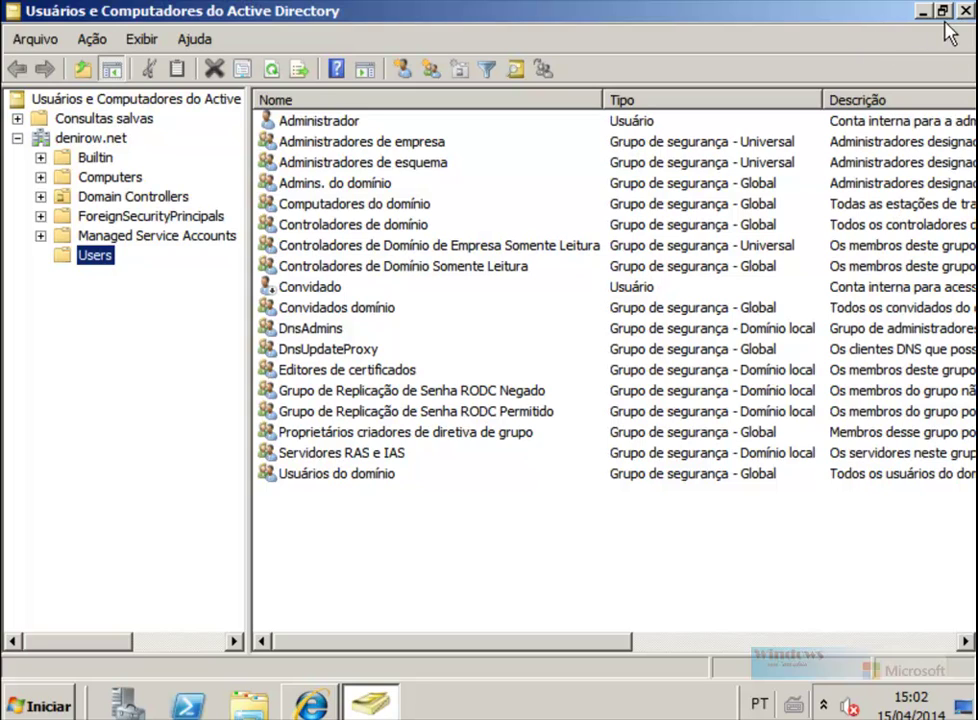
# Step: Close Active Directory Users and Computers and launch Group Policy Management maximized
pyautogui.click(966, 12)
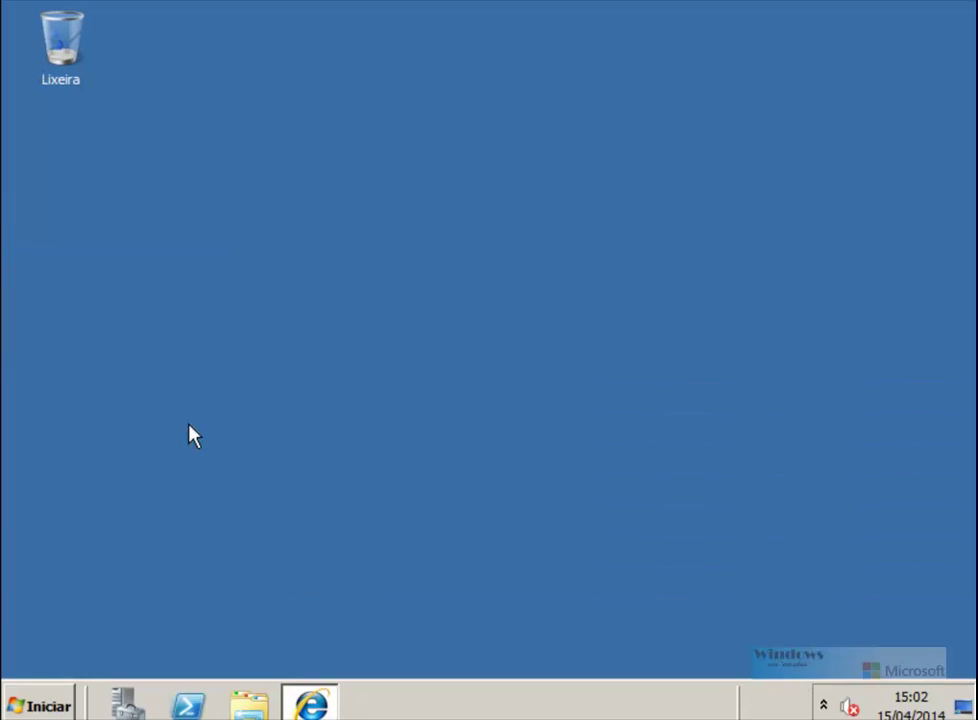
pyautogui.click(52, 705)
pyautogui.moveTo(462, 516)
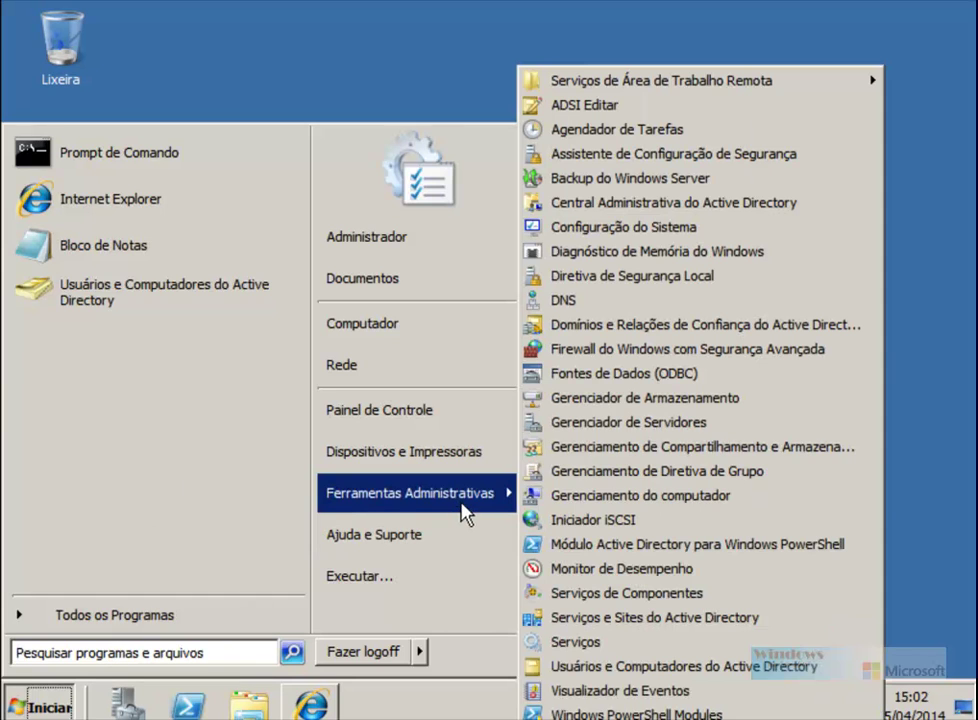
pyautogui.click(656, 474)
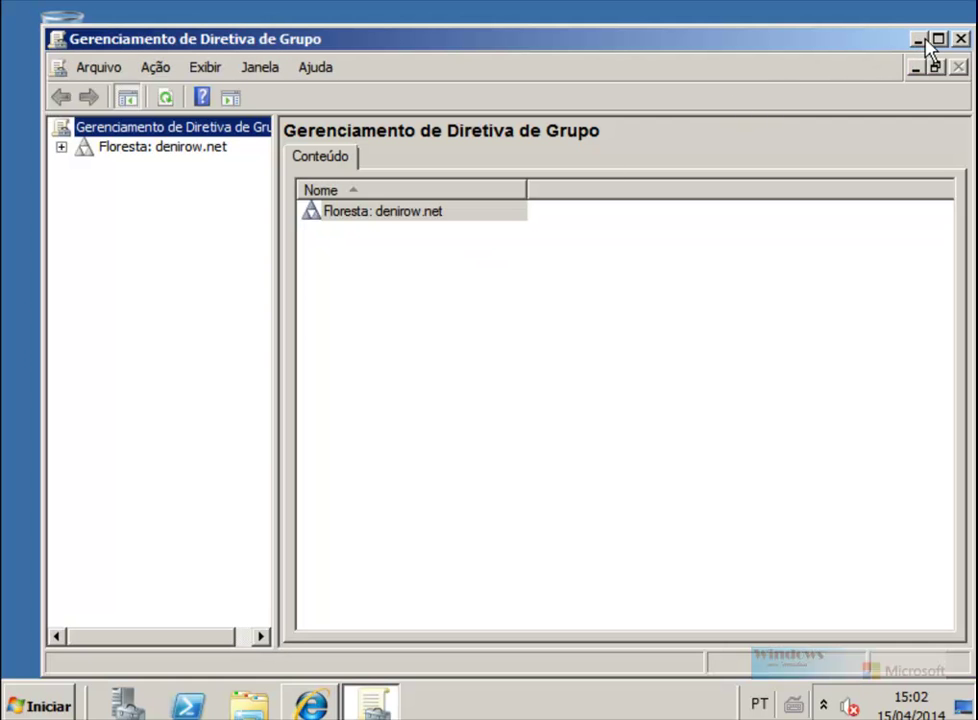
pyautogui.click(937, 40)
# Step: Review the Default Domain Policy linked to denirow.net, then close Group Policy Management
pyautogui.click(18, 119)
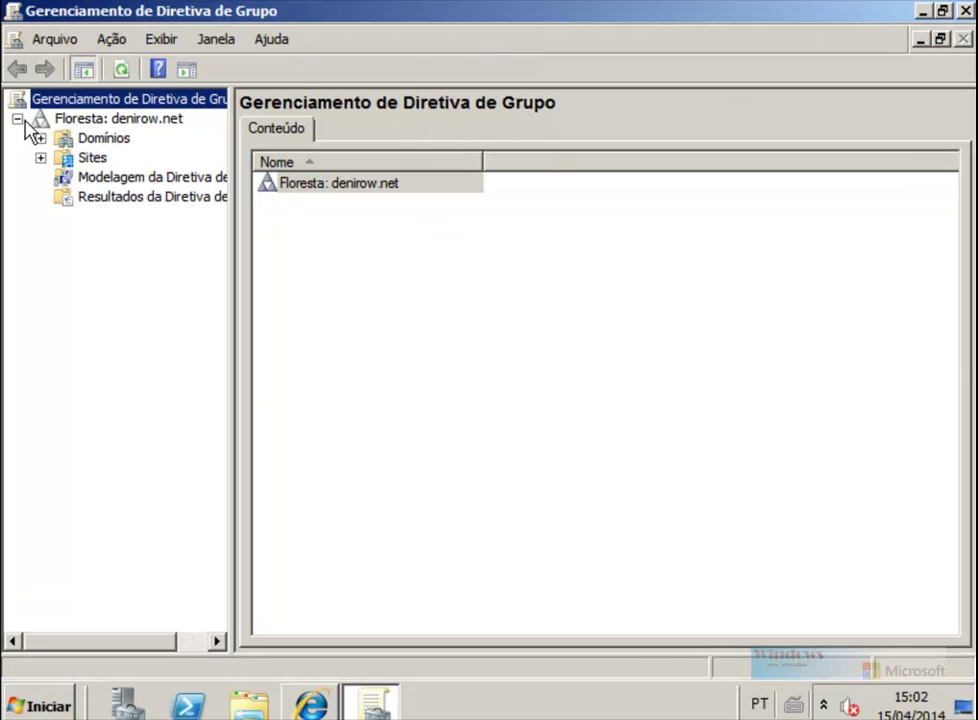
pyautogui.click(42, 158)
pyautogui.click(41, 139)
pyautogui.click(63, 157)
pyautogui.click(150, 178)
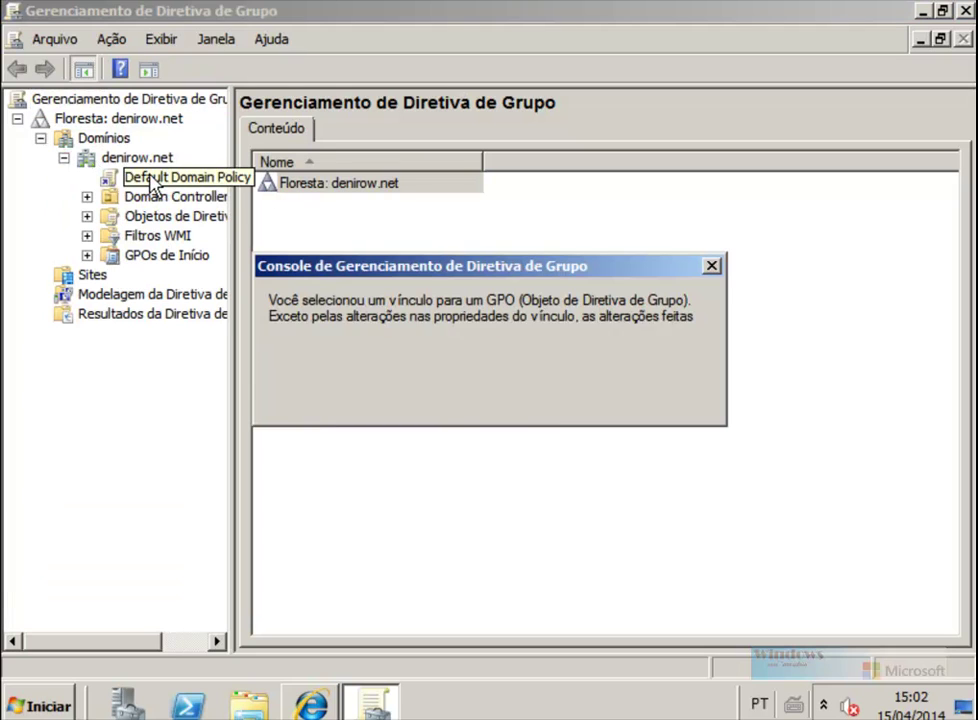
pyautogui.click(465, 397)
pyautogui.click(665, 400)
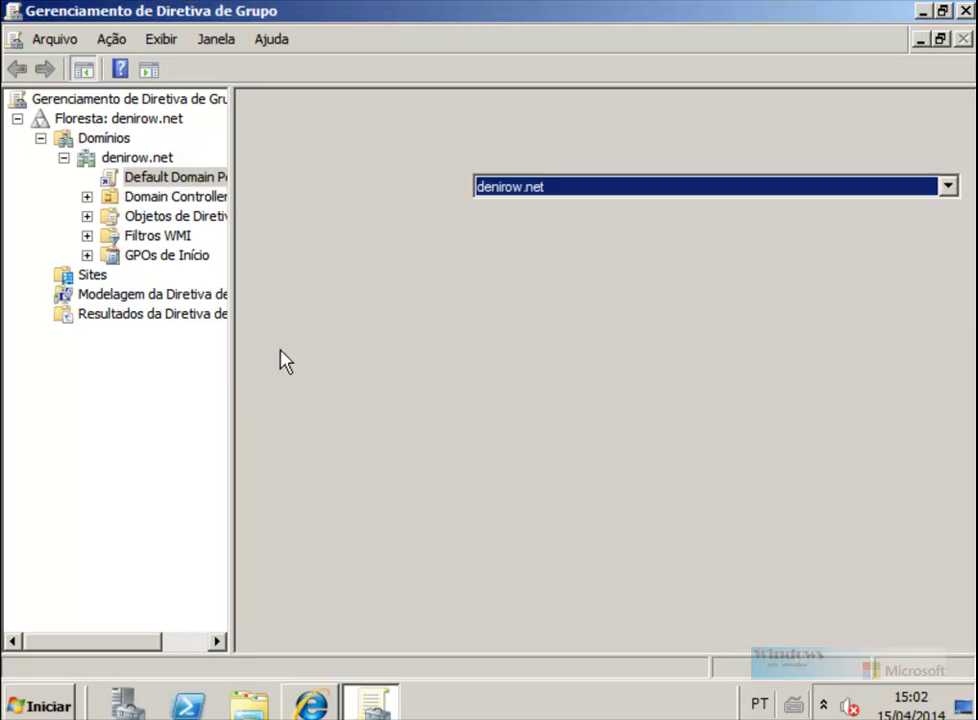
pyautogui.moveTo(232, 365); pyautogui.dragTo(293, 338)
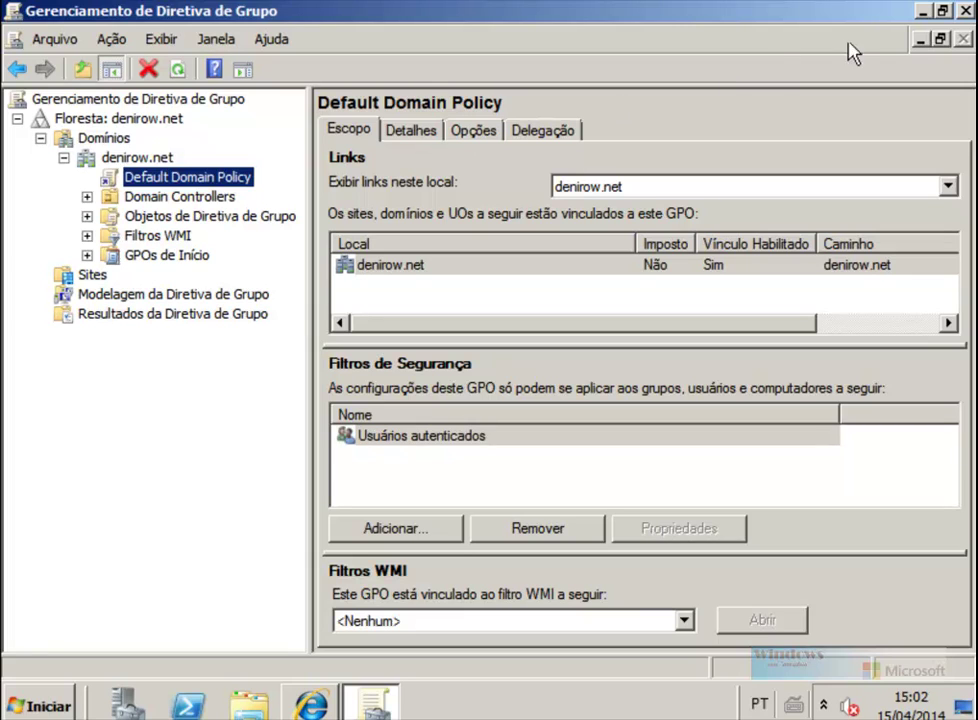
pyautogui.click(964, 11)
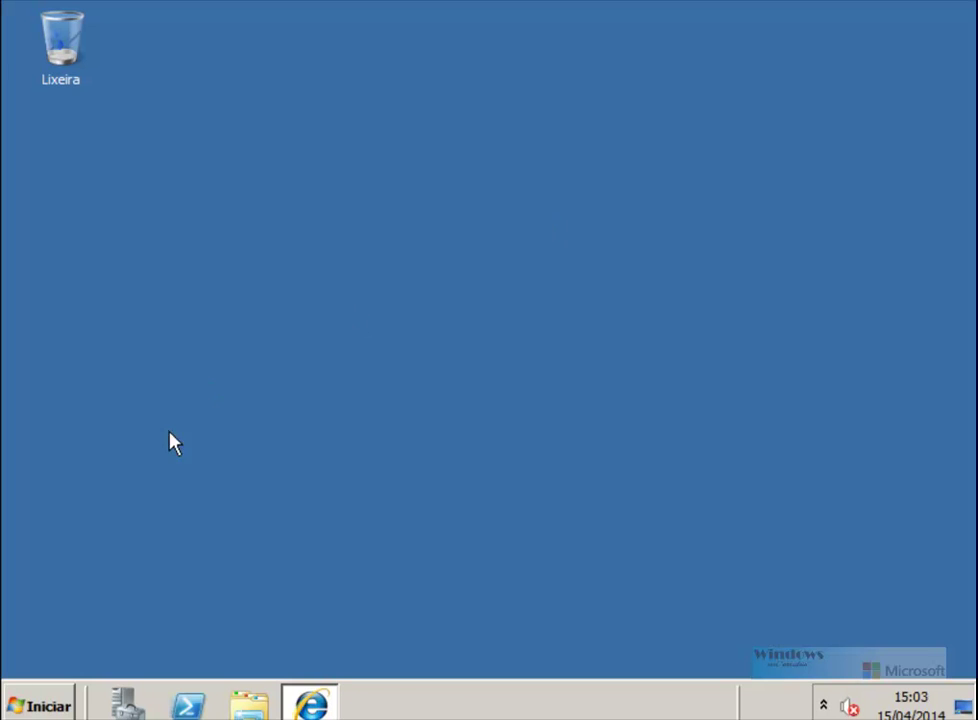
# Step: Launch ADSI Edit and connect to the default naming context showing DC=denirow,DC=net
pyautogui.click(40, 703)
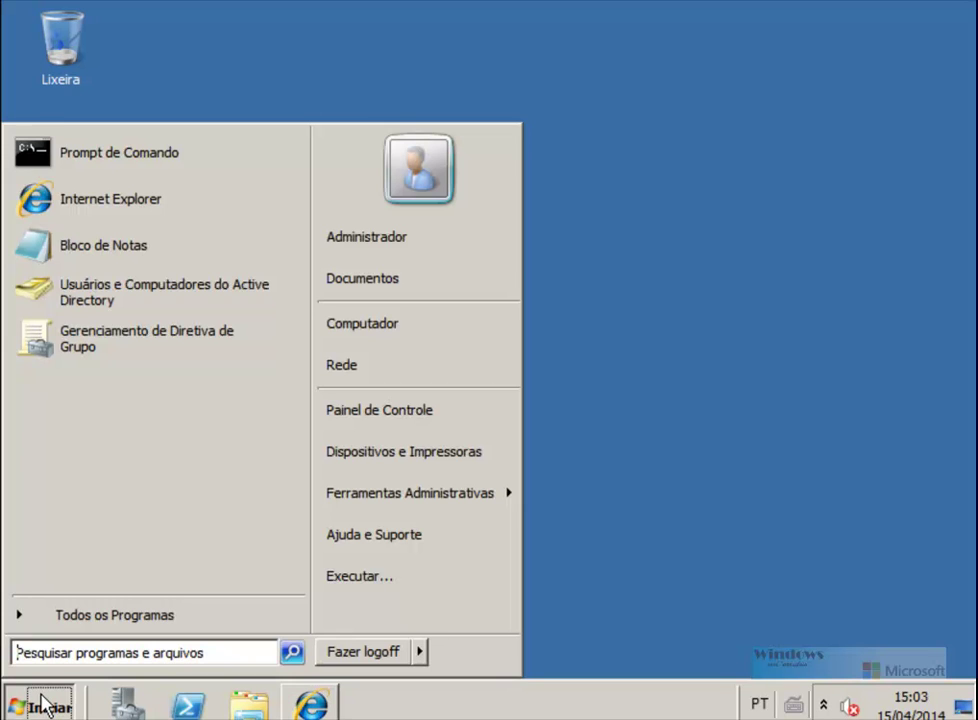
pyautogui.moveTo(445, 500)
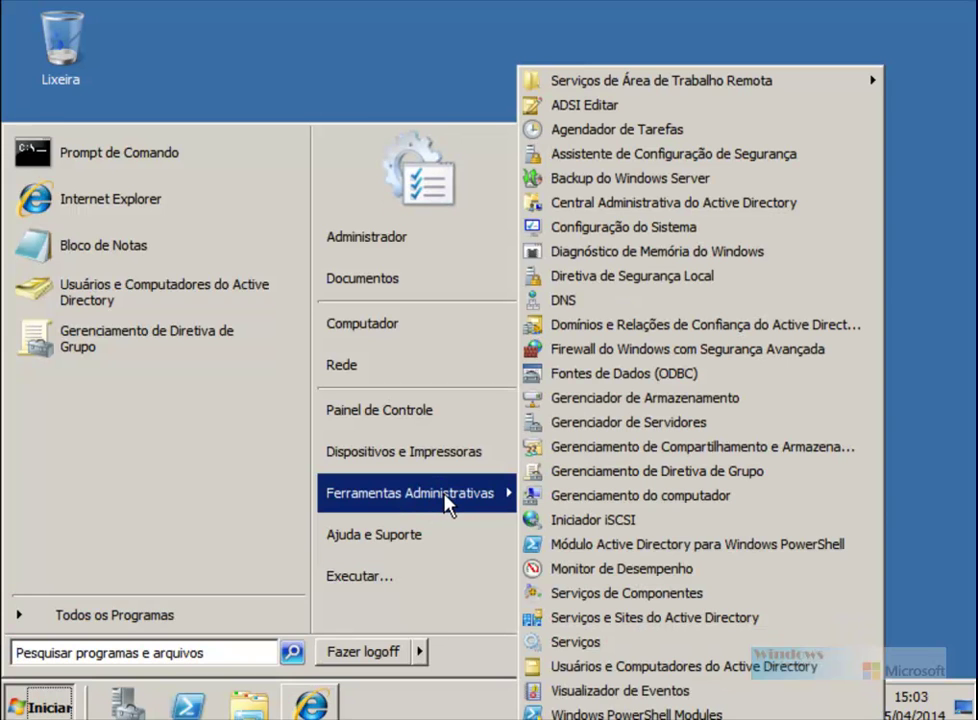
pyautogui.click(627, 108)
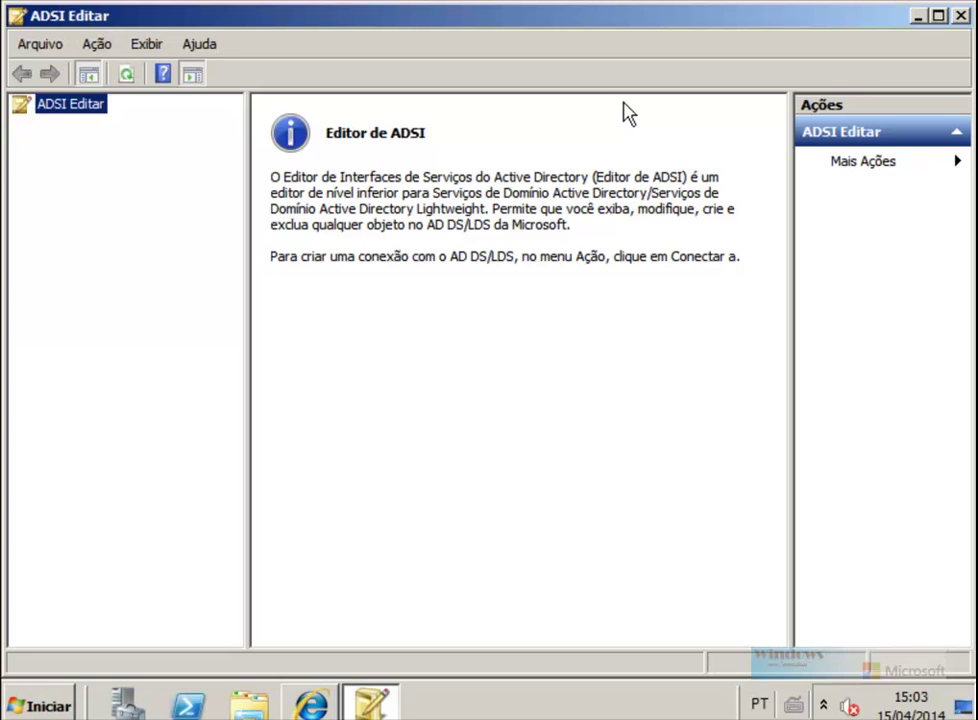
pyautogui.click(939, 15)
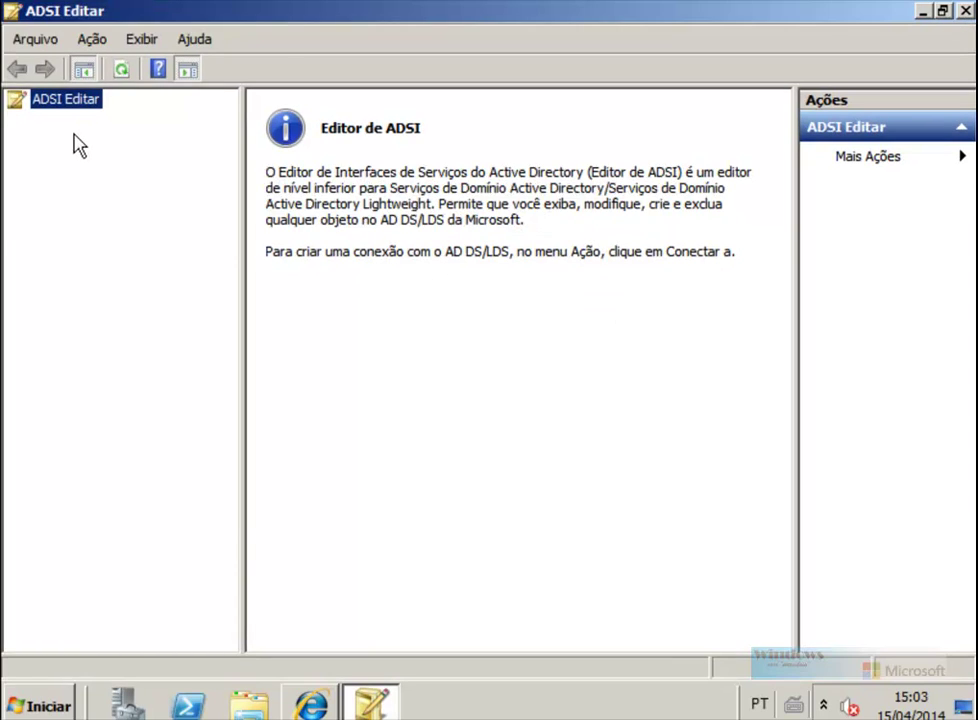
pyautogui.rightClick(58, 105)
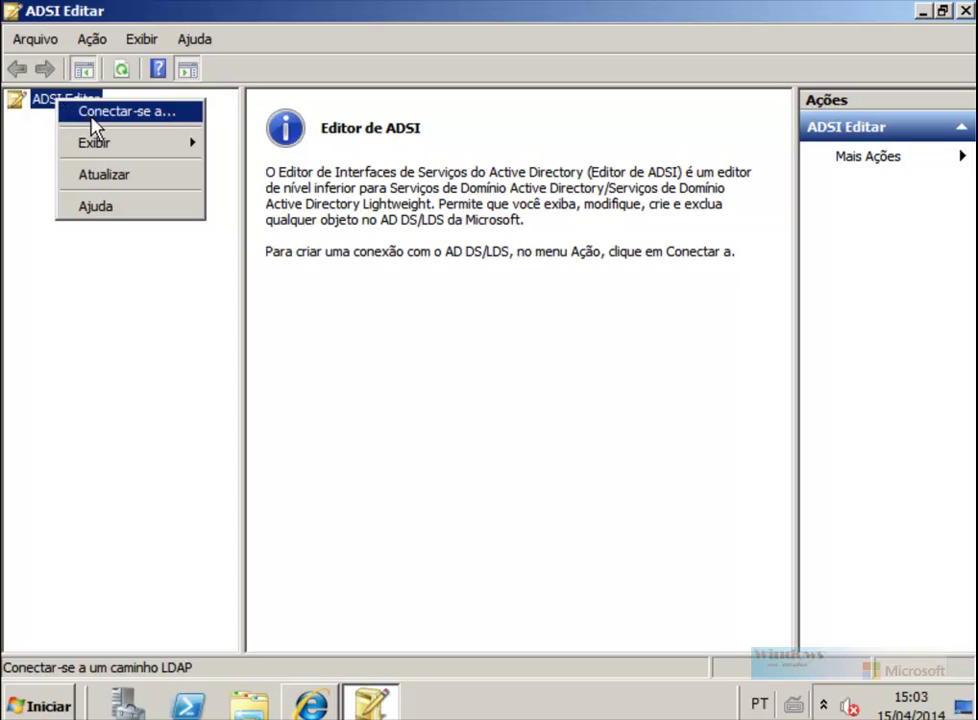
pyautogui.click(95, 112)
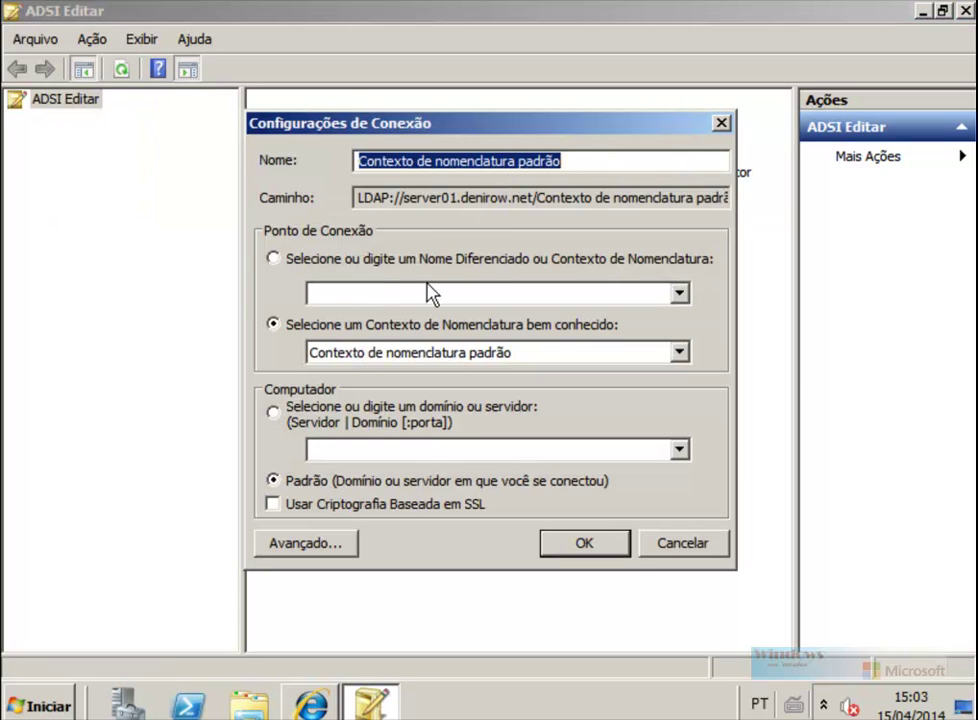
pyautogui.click(586, 550)
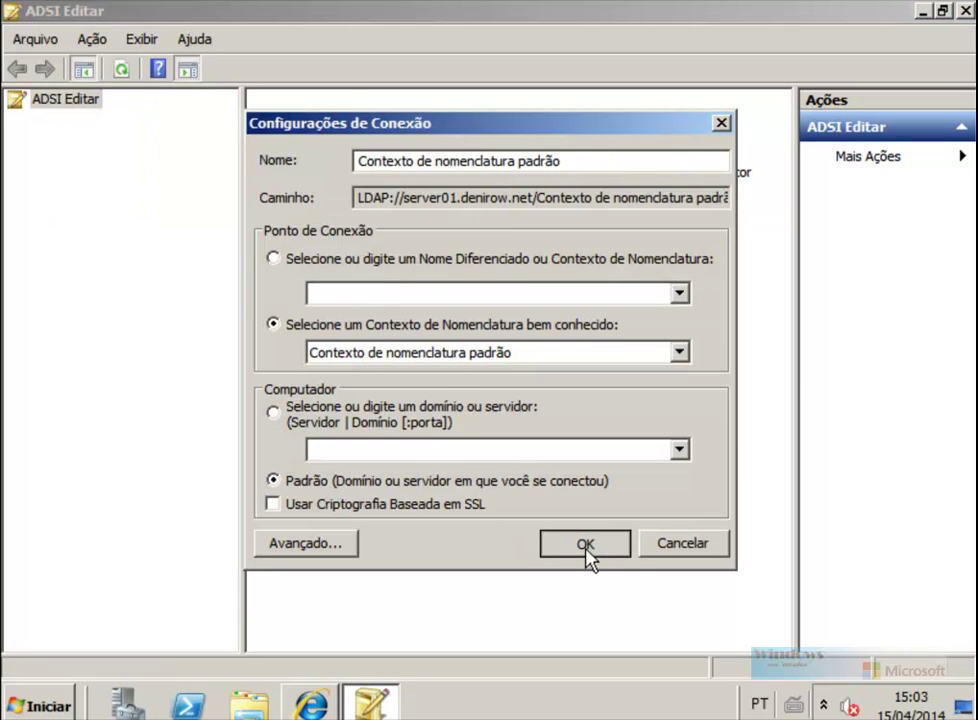
pyautogui.click(133, 120)
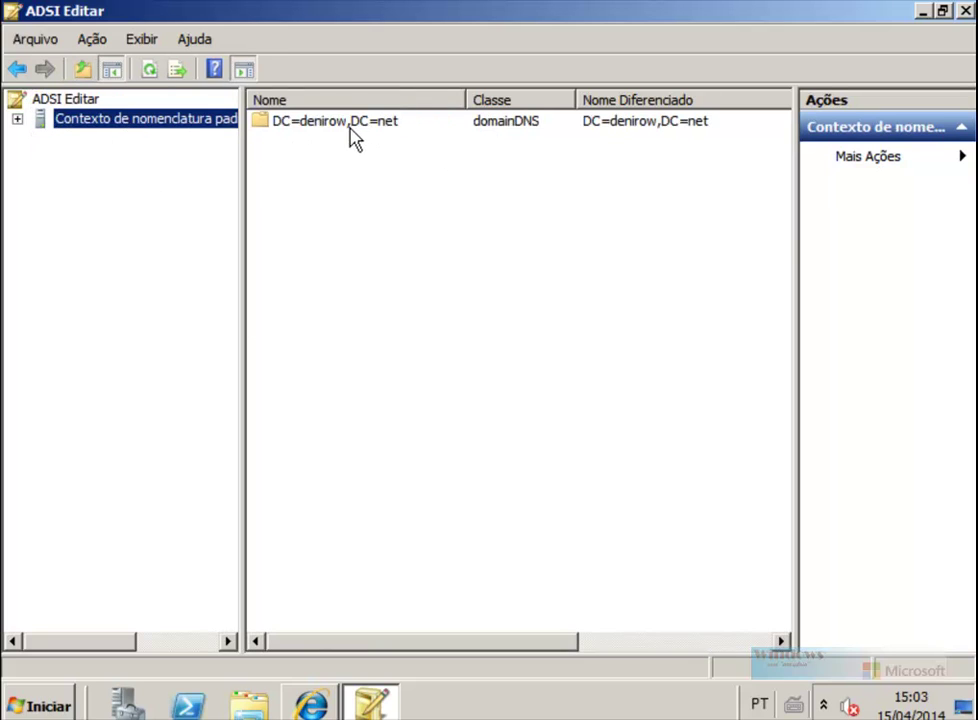
# Step: Expand DC=denirow,DC=net > CN=System and open the empty CN=Password Settings Container
pyautogui.click(17, 120)
pyautogui.click(70, 141)
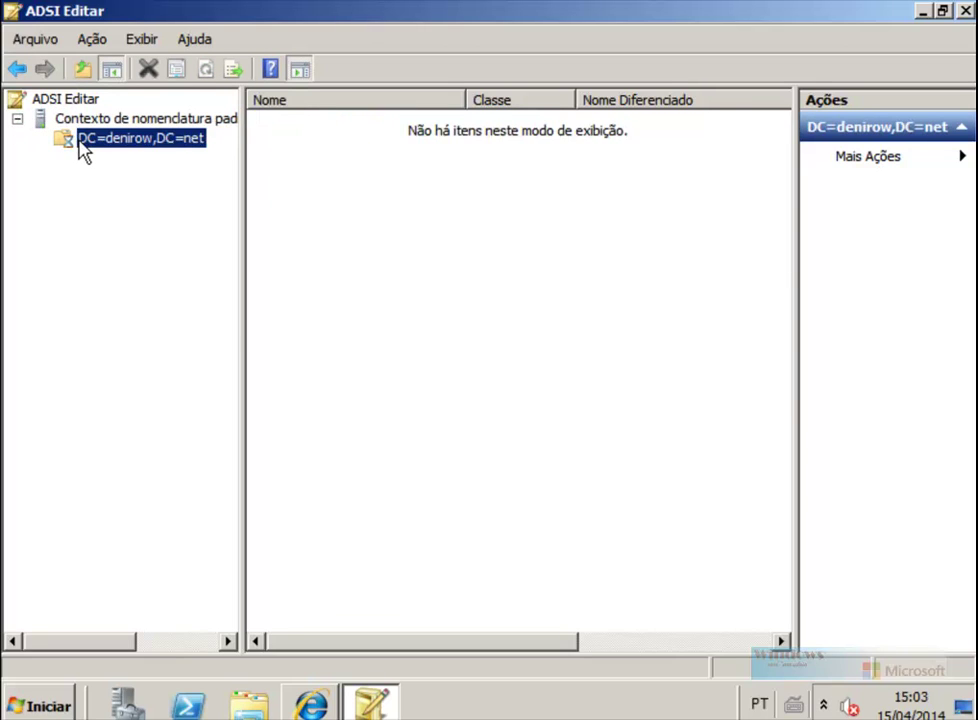
pyautogui.click(40, 138)
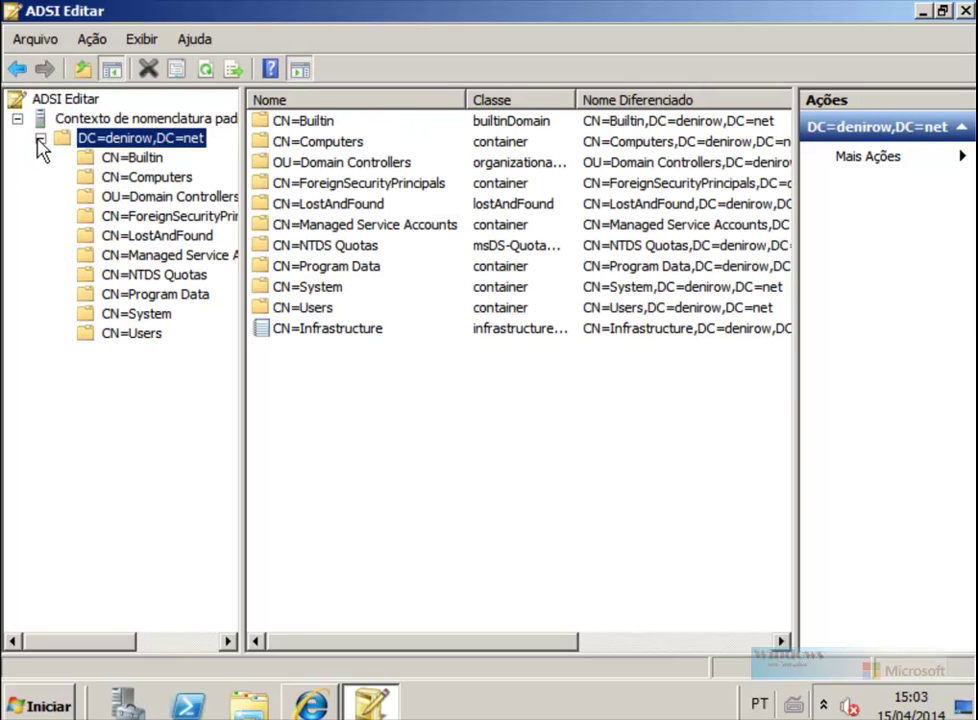
pyautogui.click(135, 314)
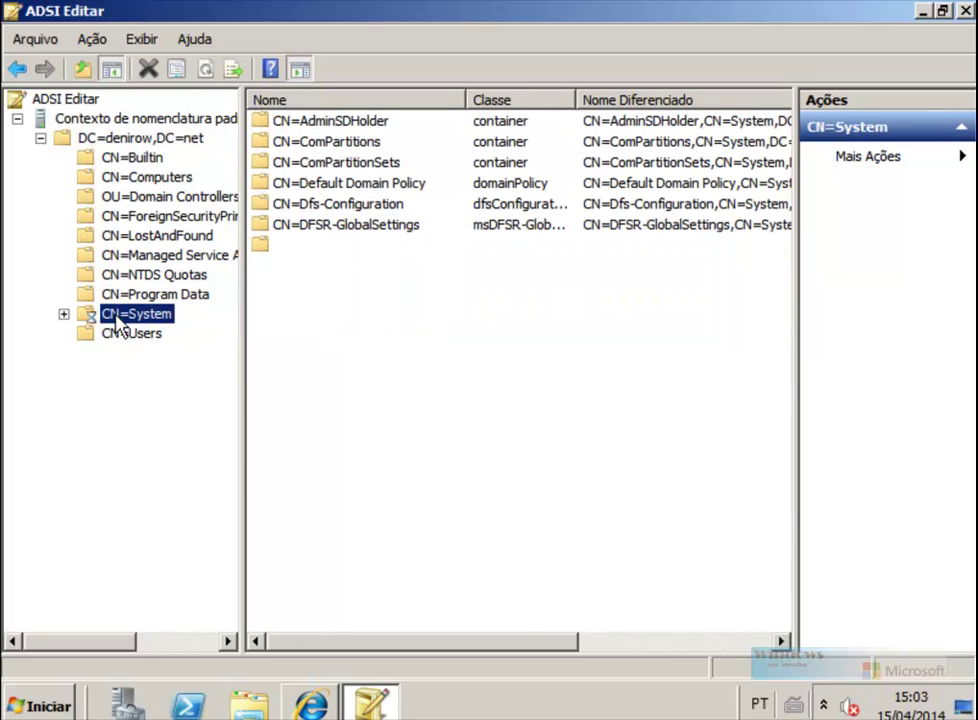
pyautogui.click(63, 314)
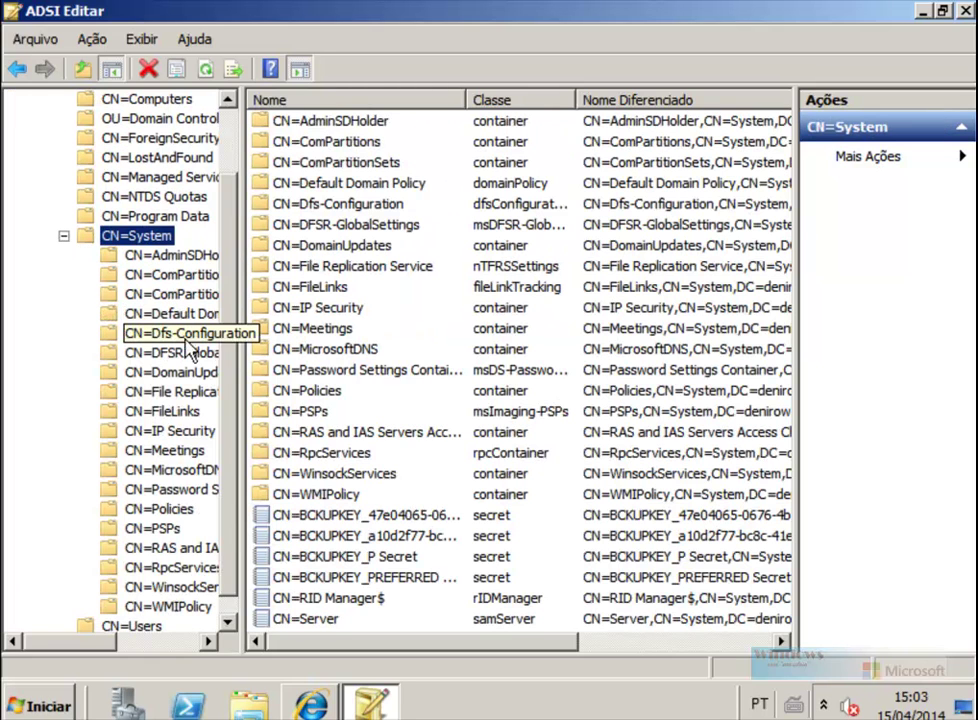
pyautogui.moveTo(241, 341); pyautogui.dragTo(397, 371)
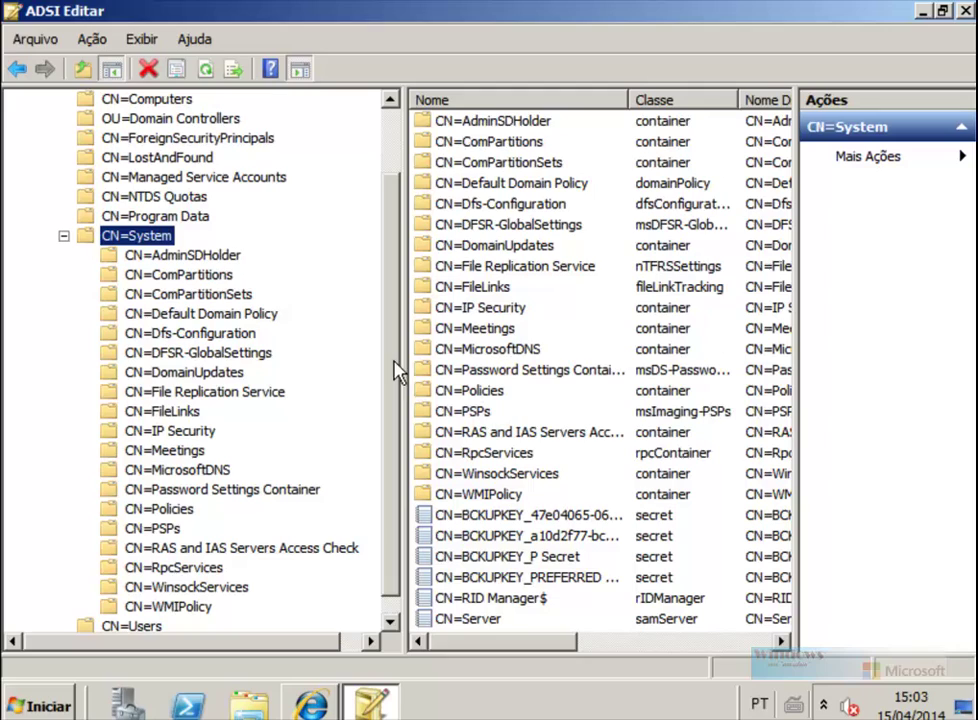
pyautogui.click(201, 500)
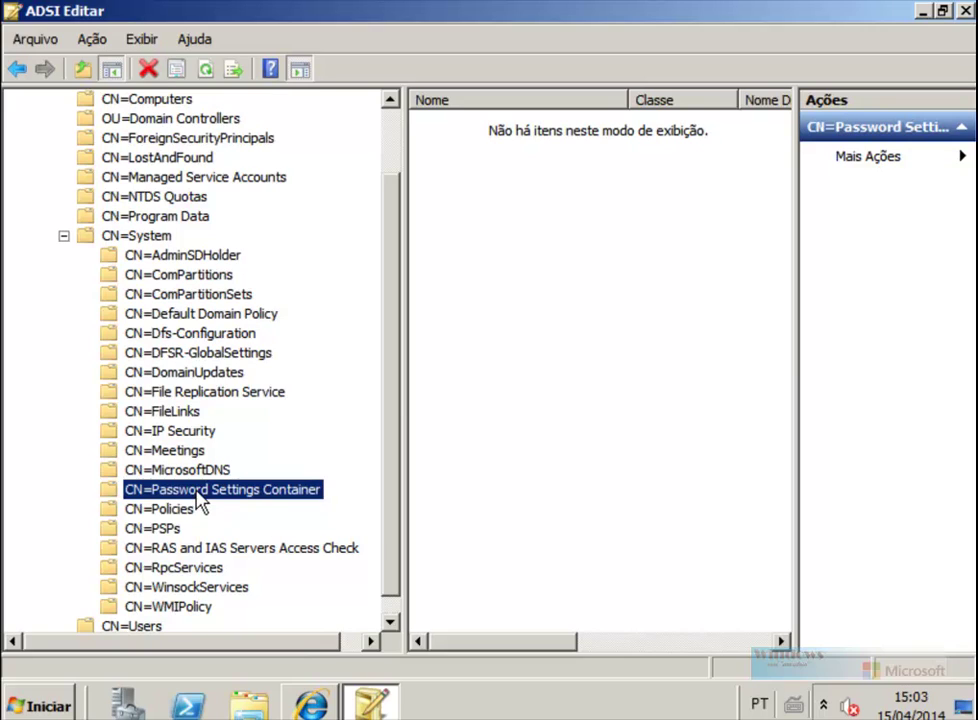
# Step: Create a new msDS-PasswordSettings object in the container, reaching the cn page
pyautogui.rightClick(503, 246)
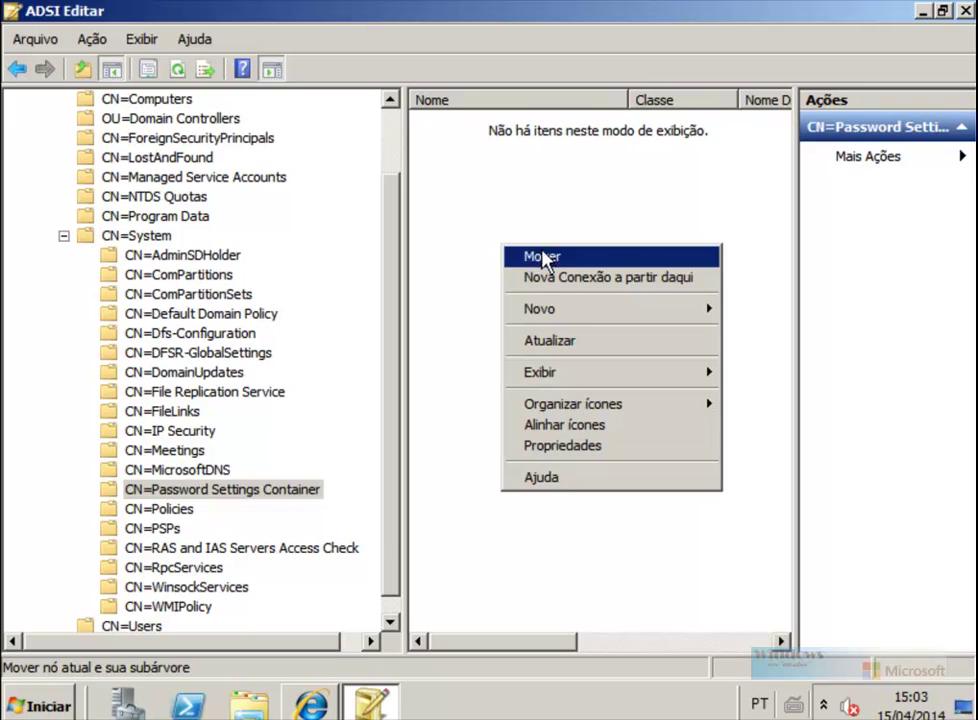
pyautogui.moveTo(618, 312)
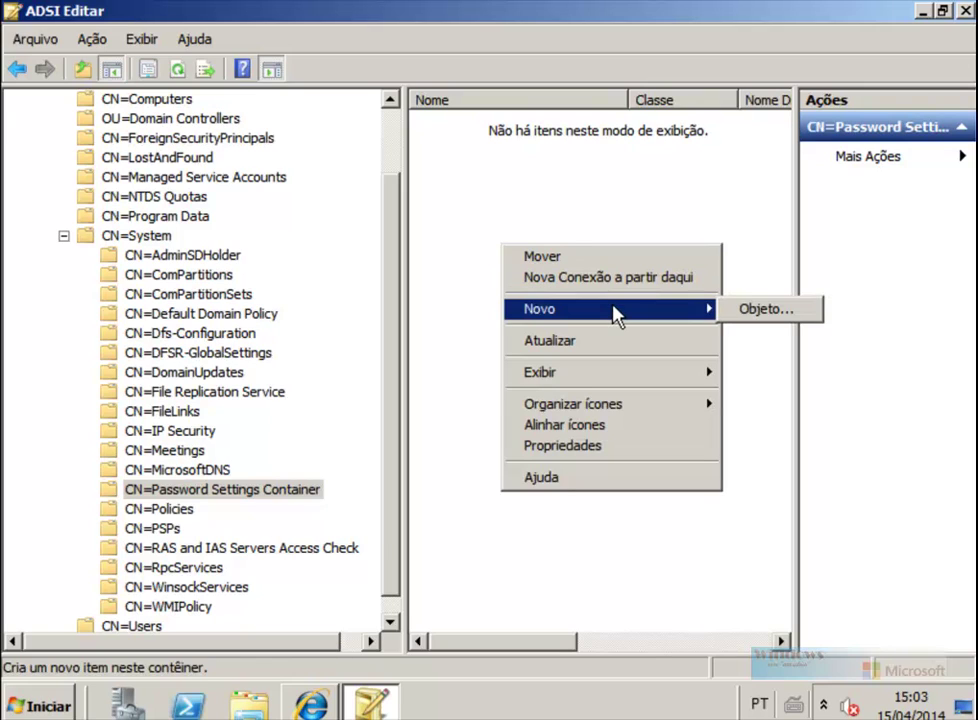
pyautogui.click(768, 311)
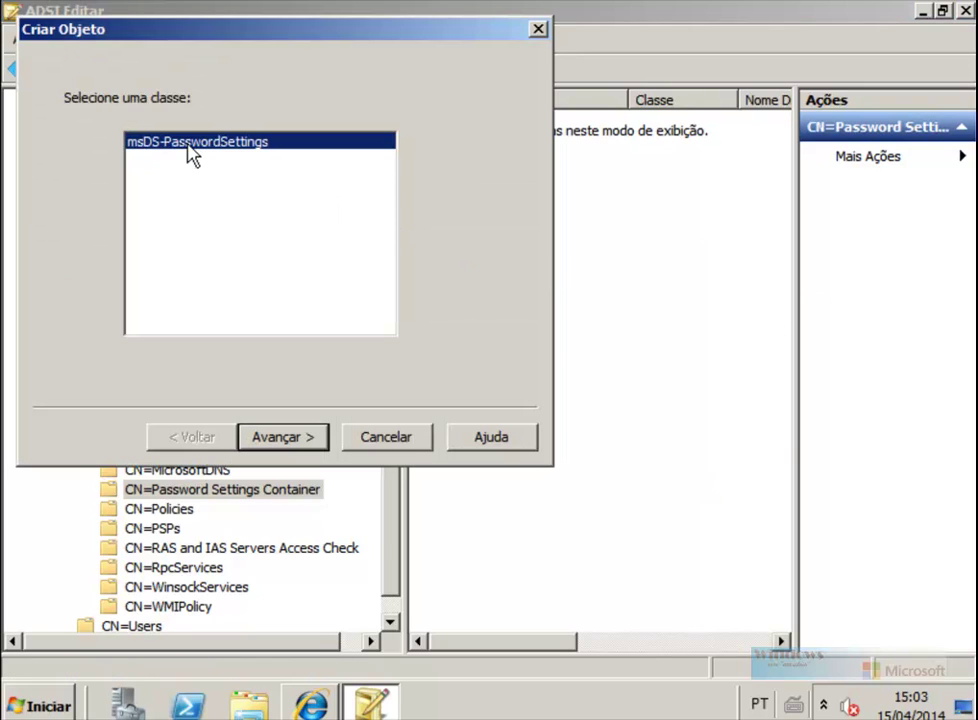
pyautogui.click(293, 450)
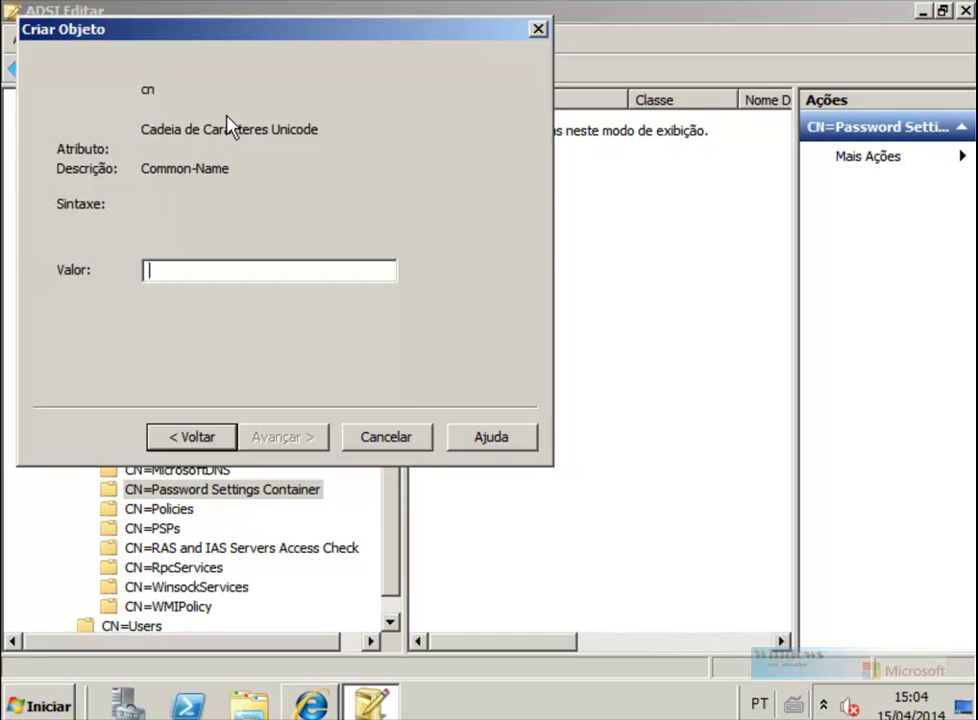
pyautogui.hotkey('alt', 'Tab')
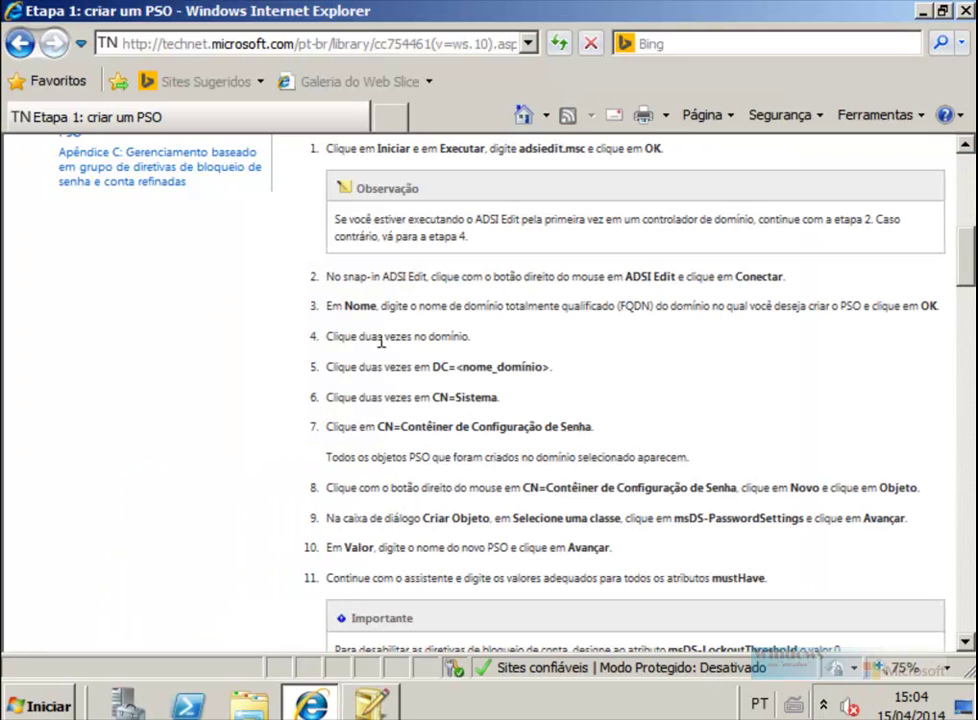
pyautogui.moveTo(965, 243); pyautogui.dragTo(964, 183)
pyautogui.click(443, 44)
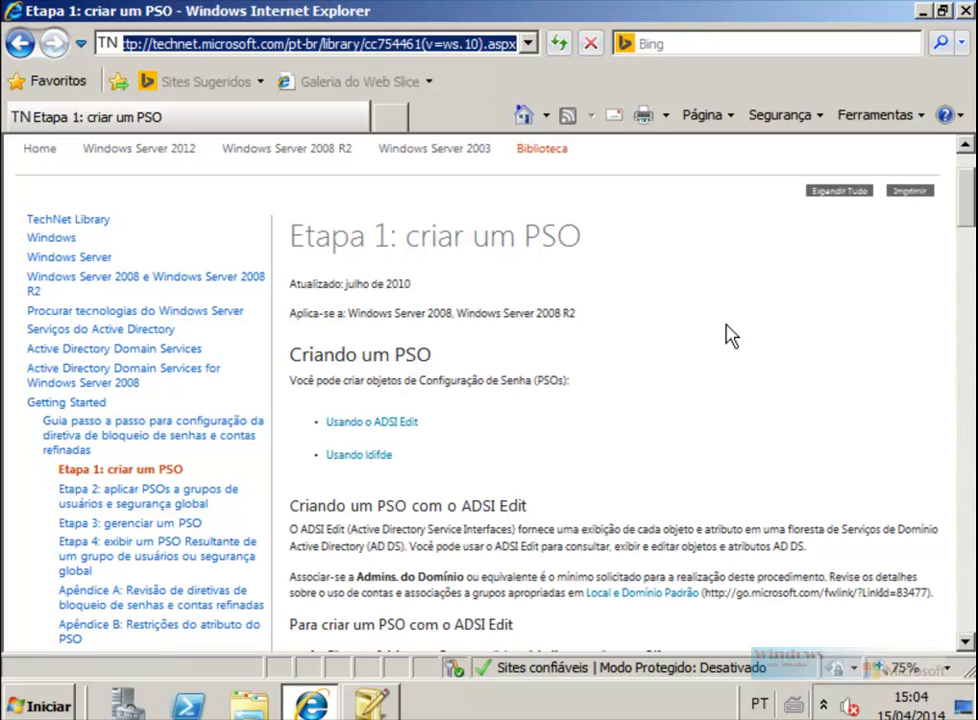
pyautogui.moveTo(963, 201); pyautogui.dragTo(970, 354)
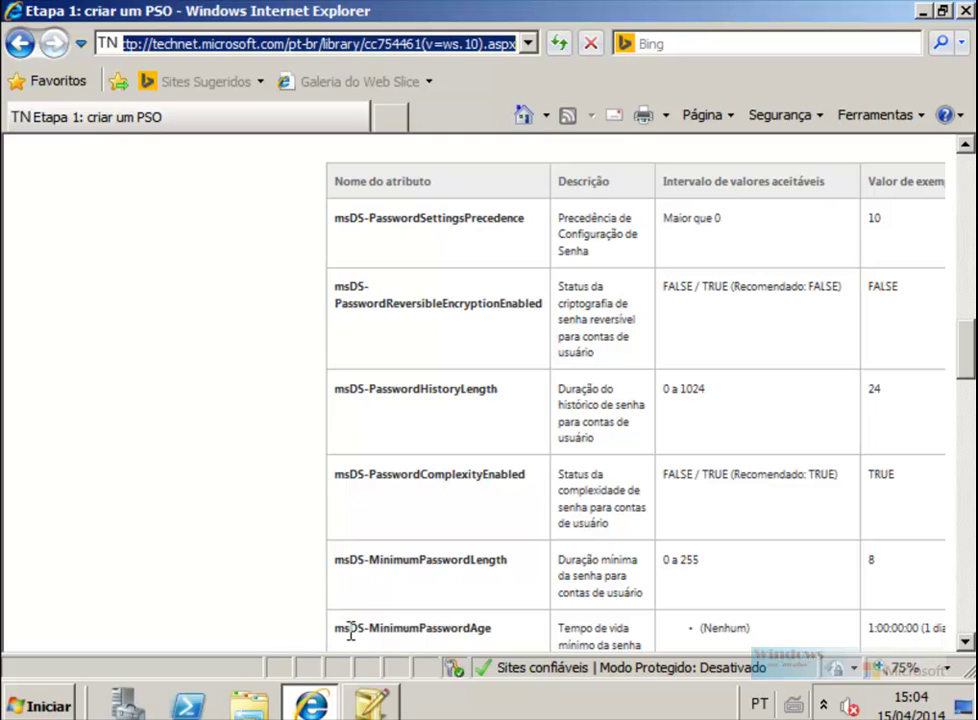
pyautogui.click(370, 706)
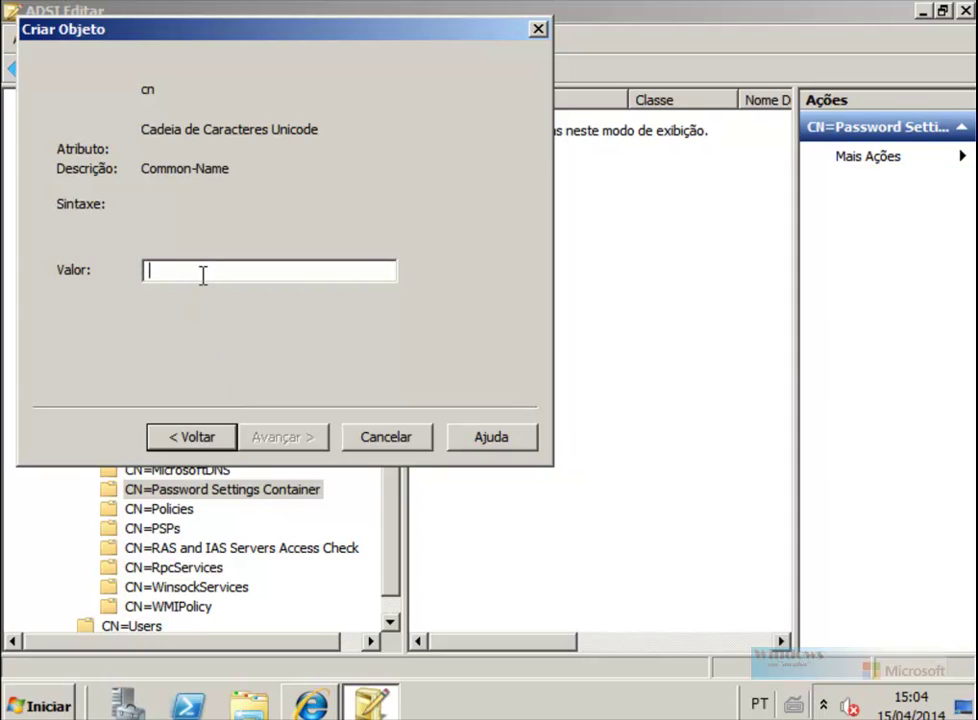
# Step: Name the object Senha3Caracteres, advance to precedence, and show the TechNet attribute table
pyautogui.write('Senha3Carac')
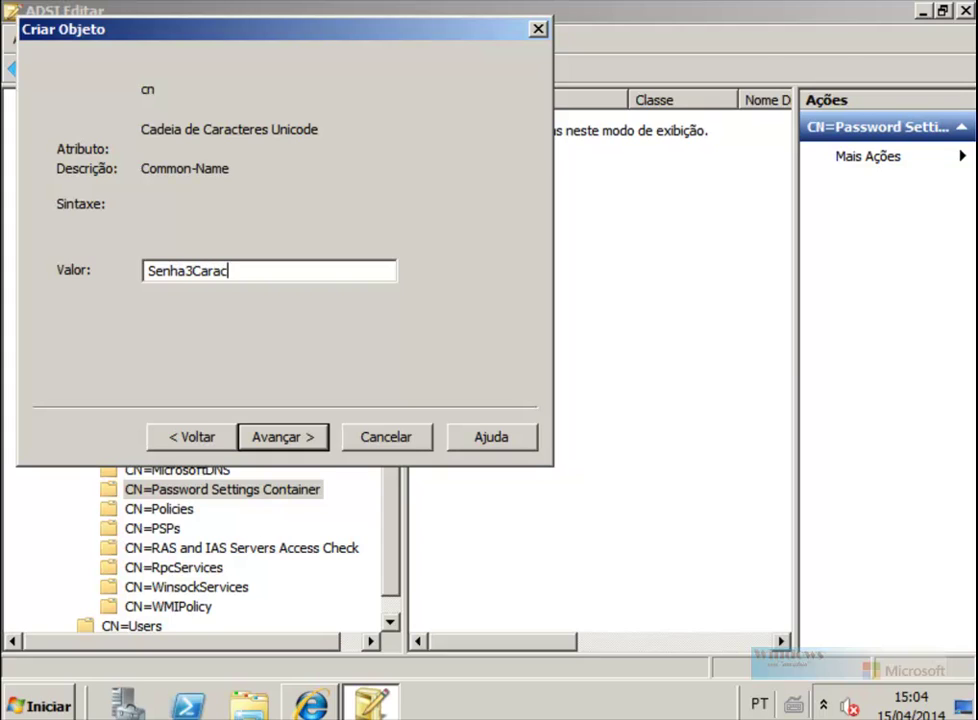
pyautogui.write('teres')
pyautogui.click(300, 440)
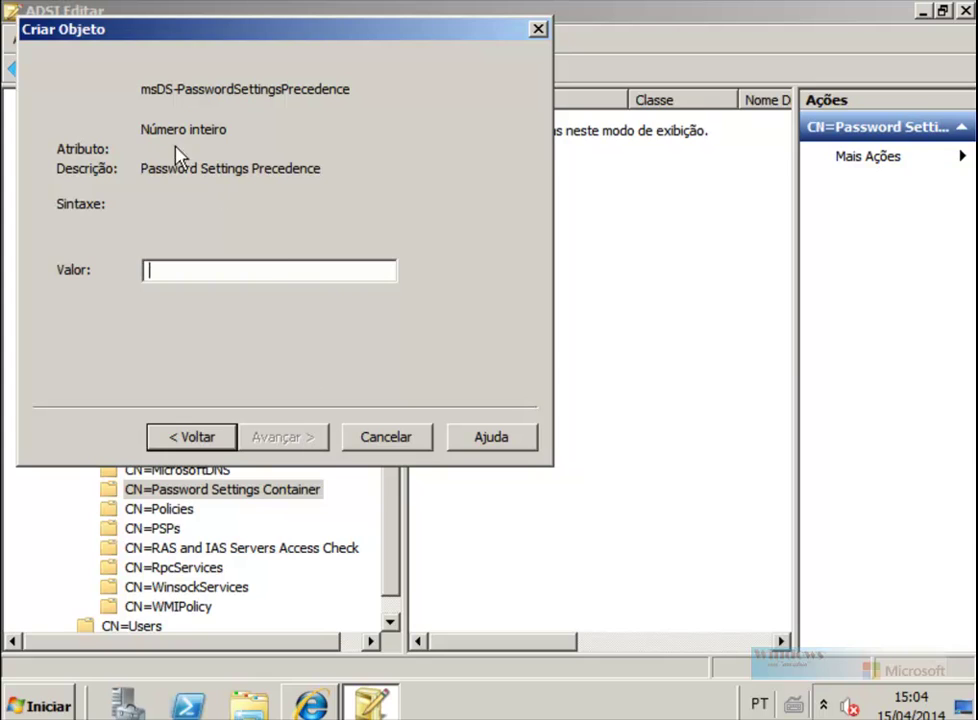
pyautogui.click(310, 704)
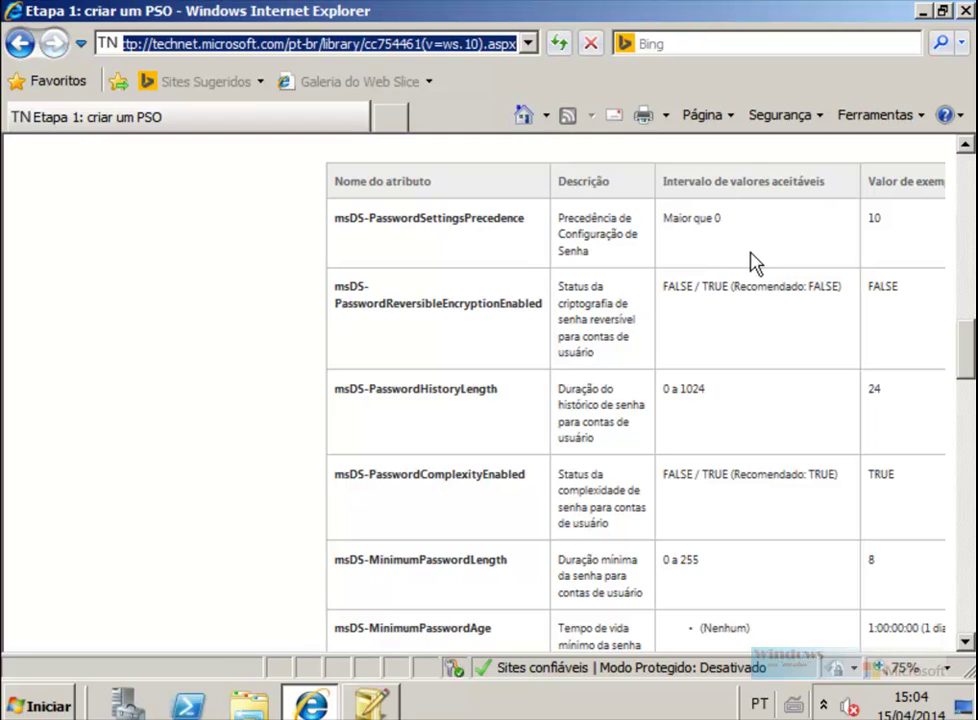
# Step: Set the password settings precedence to 1
pyautogui.click(371, 704)
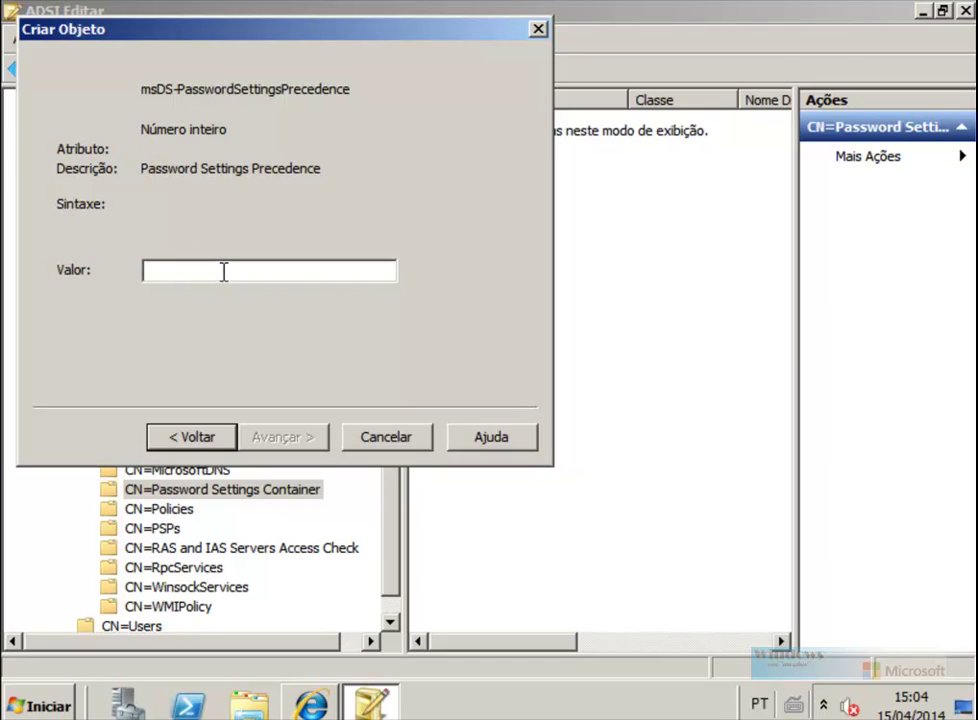
pyautogui.write('1')
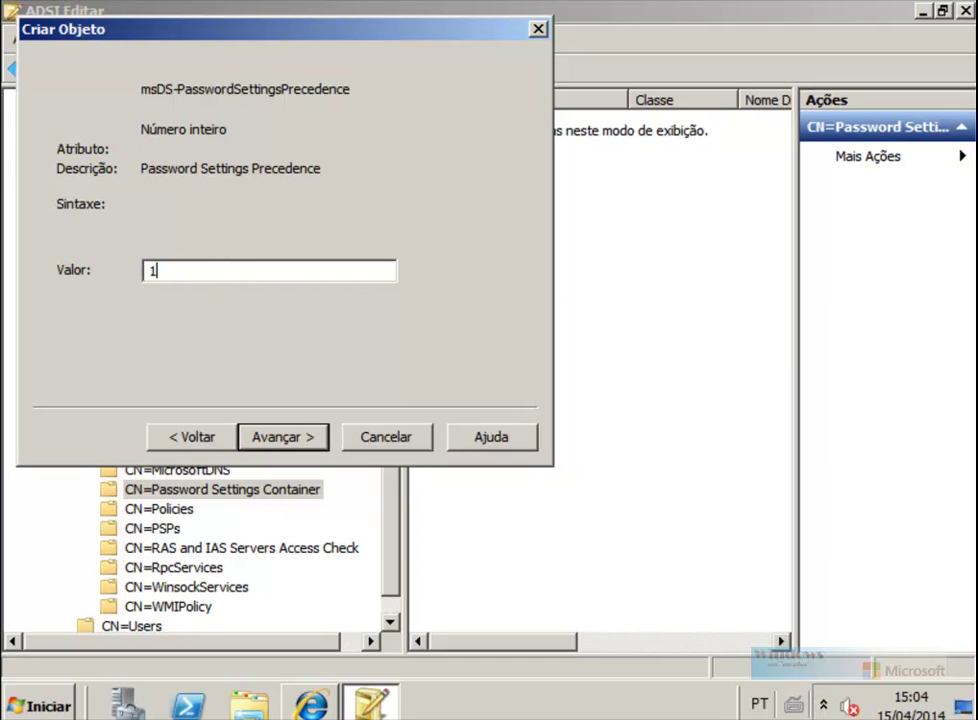
pyautogui.click(283, 446)
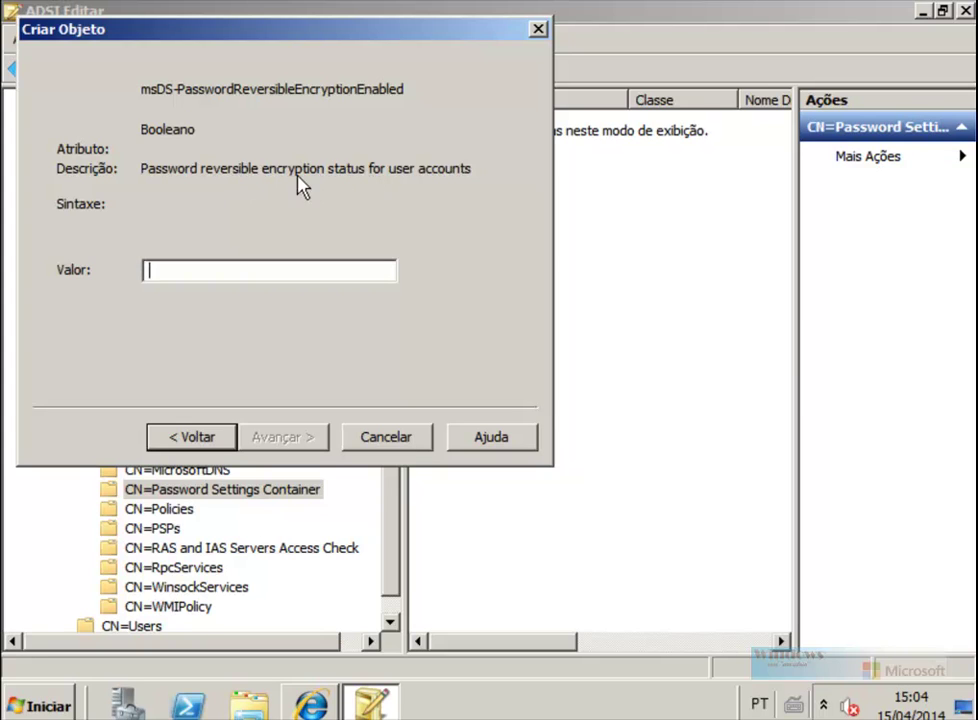
# Step: After checking allowed values in the guide, set reversible encryption to FALSE
pyautogui.click(320, 708)
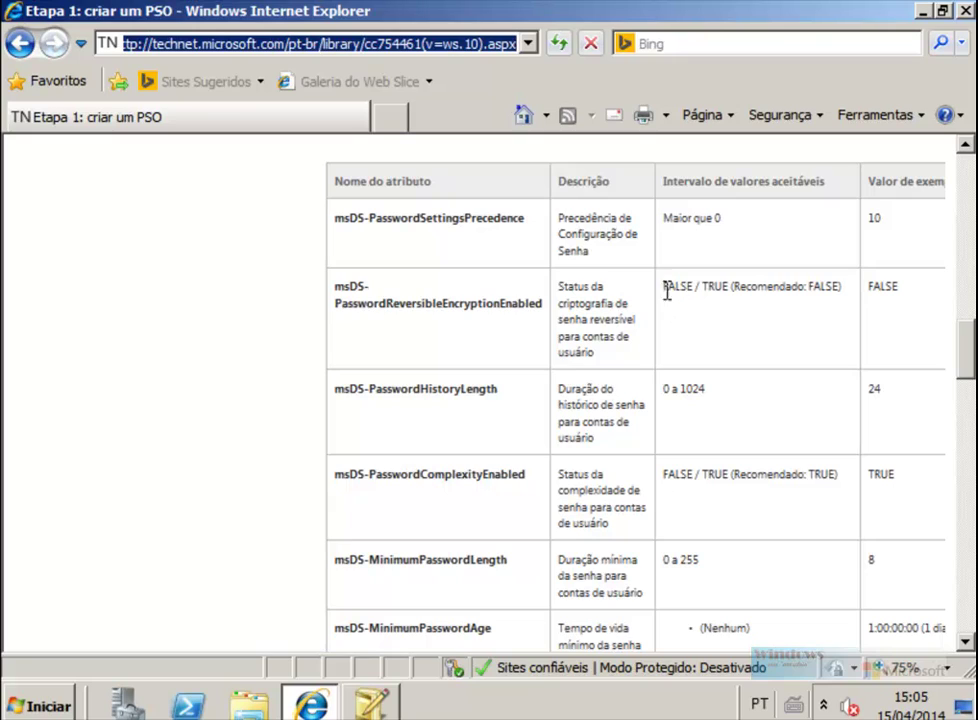
pyautogui.moveTo(665, 286); pyautogui.dragTo(728, 286)
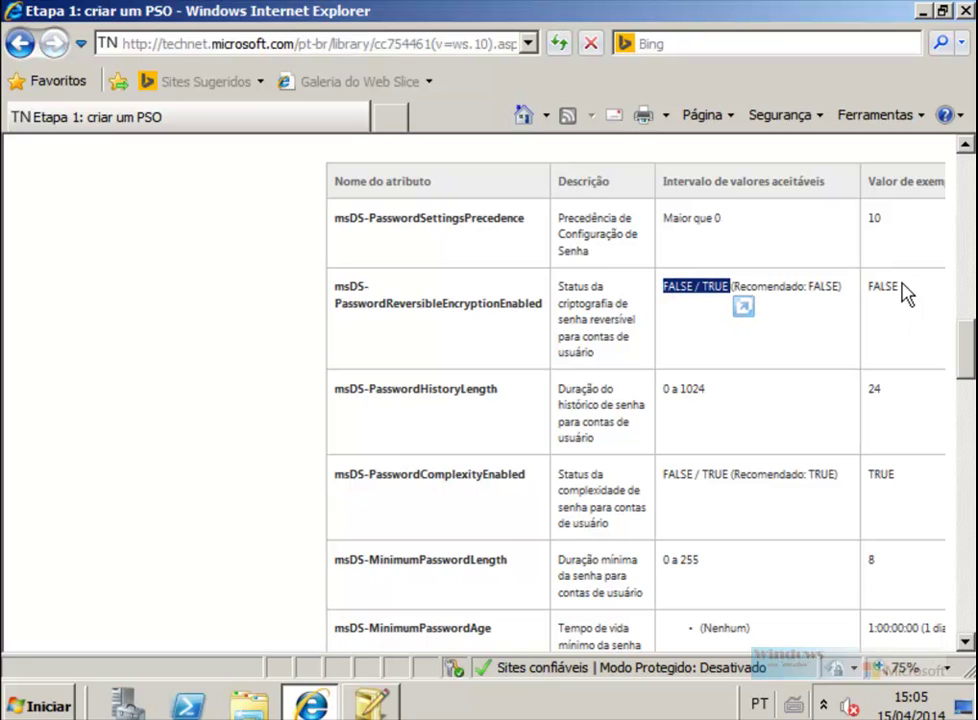
pyautogui.hotkey('alt', 'Tab')
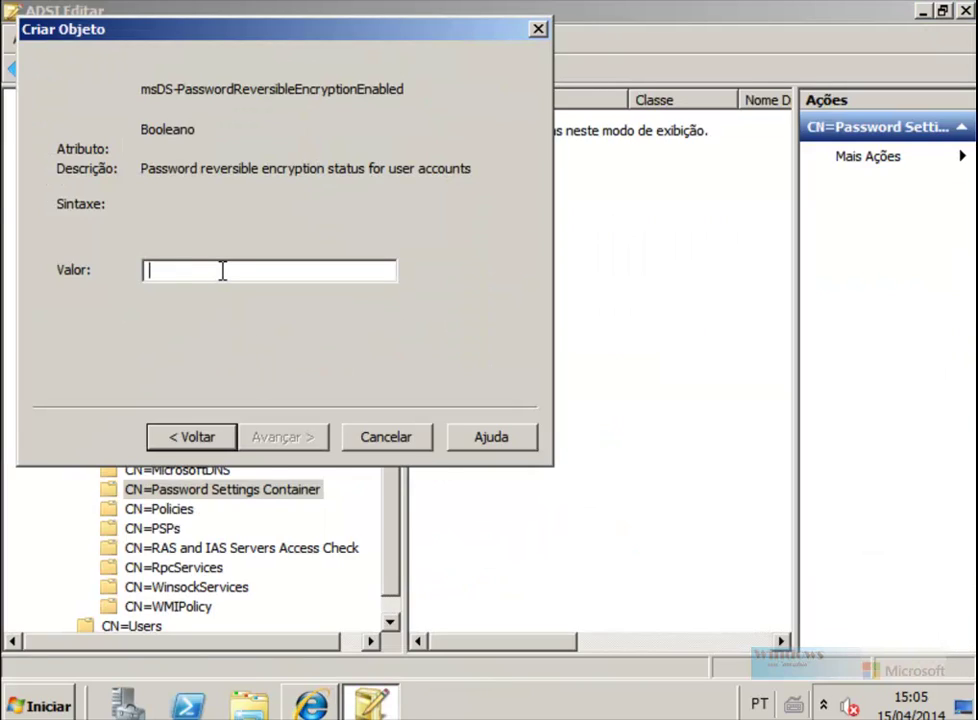
pyautogui.write('FALSE')
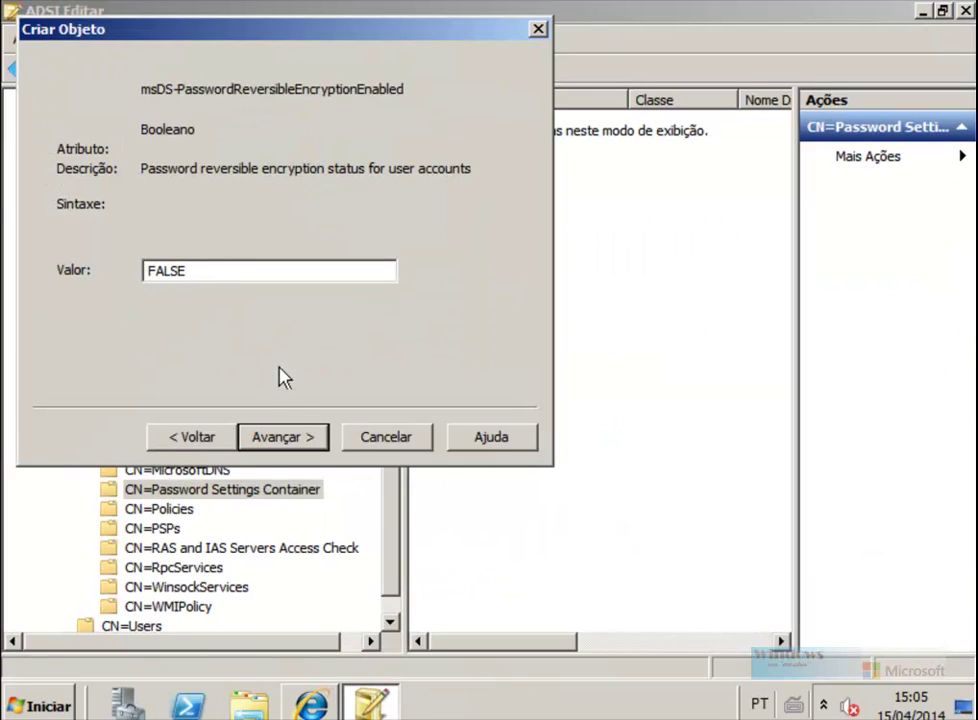
pyautogui.click(290, 437)
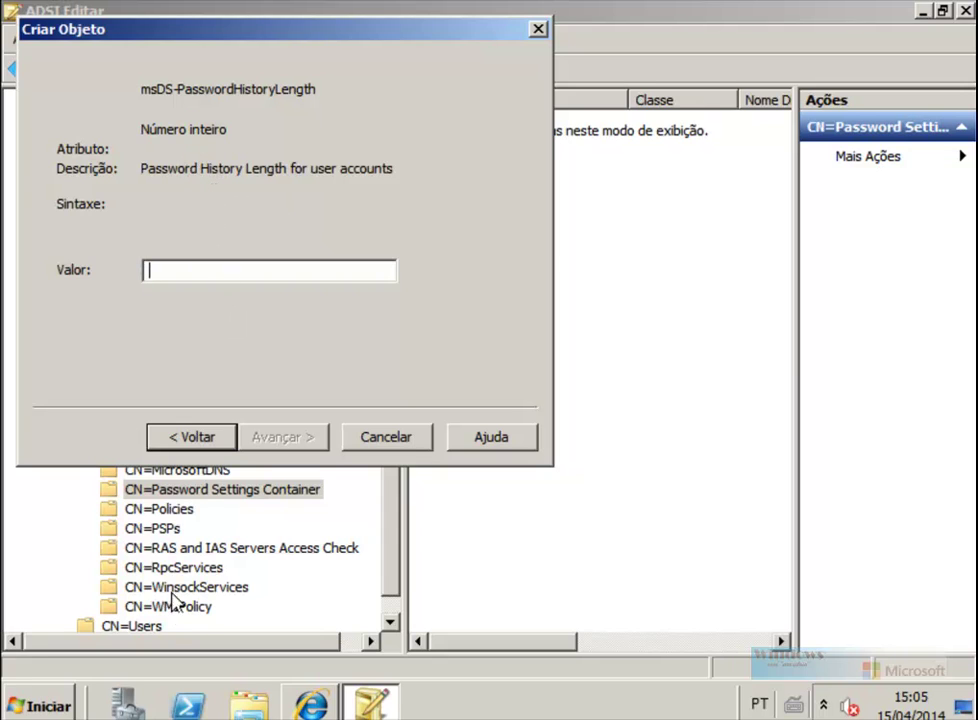
# Step: Set the password history length to 3, after consulting the guide
pyautogui.click(311, 705)
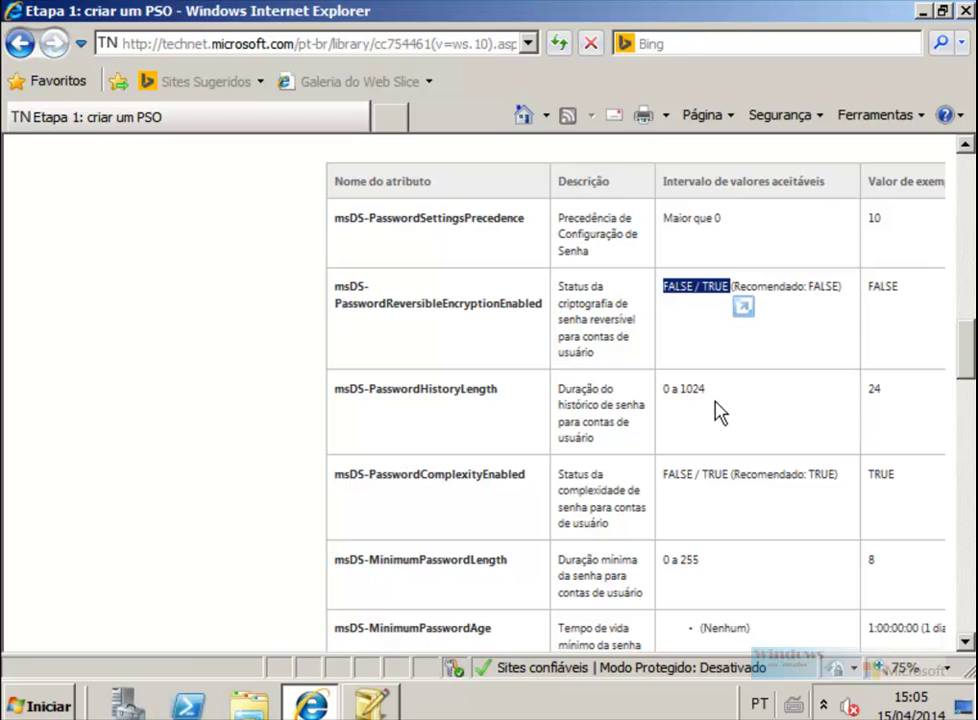
pyautogui.hotkey('alt', 'Tab')
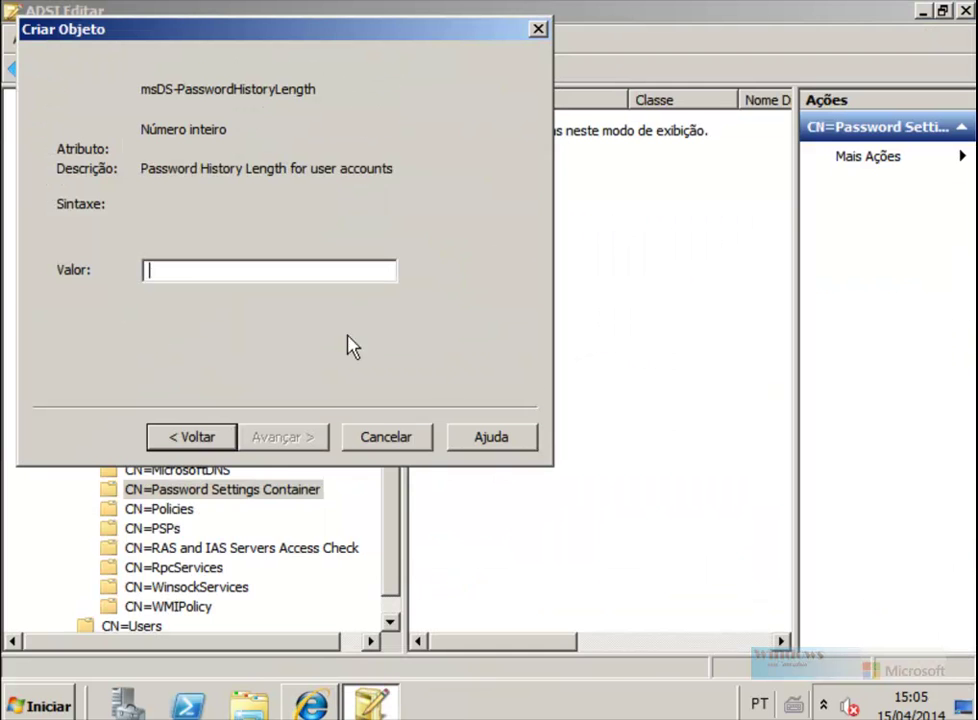
pyautogui.write('3')
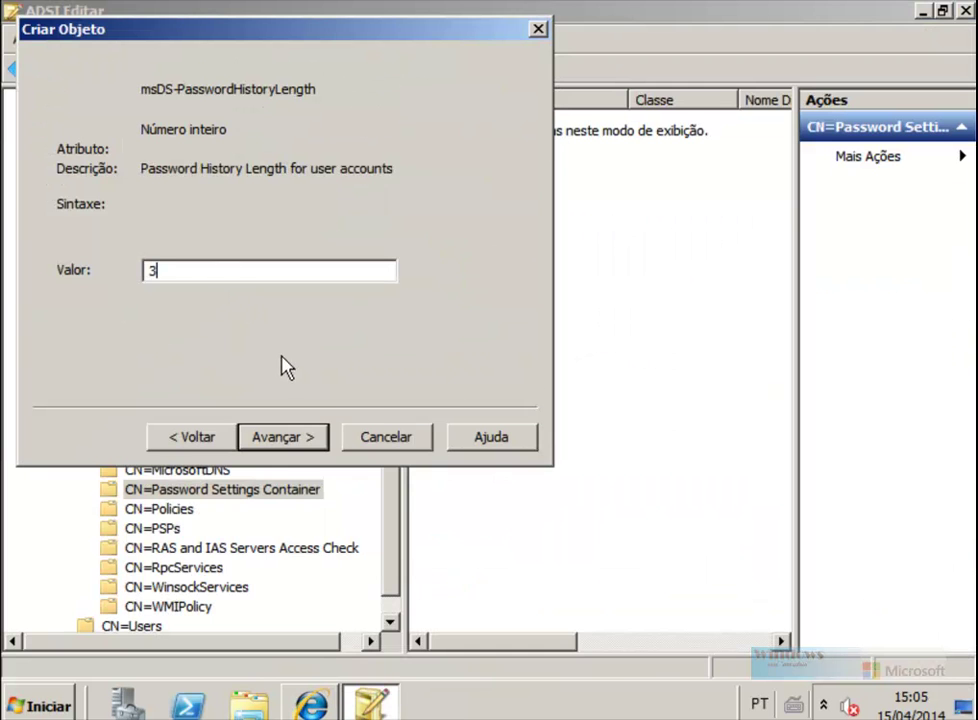
pyautogui.click(283, 443)
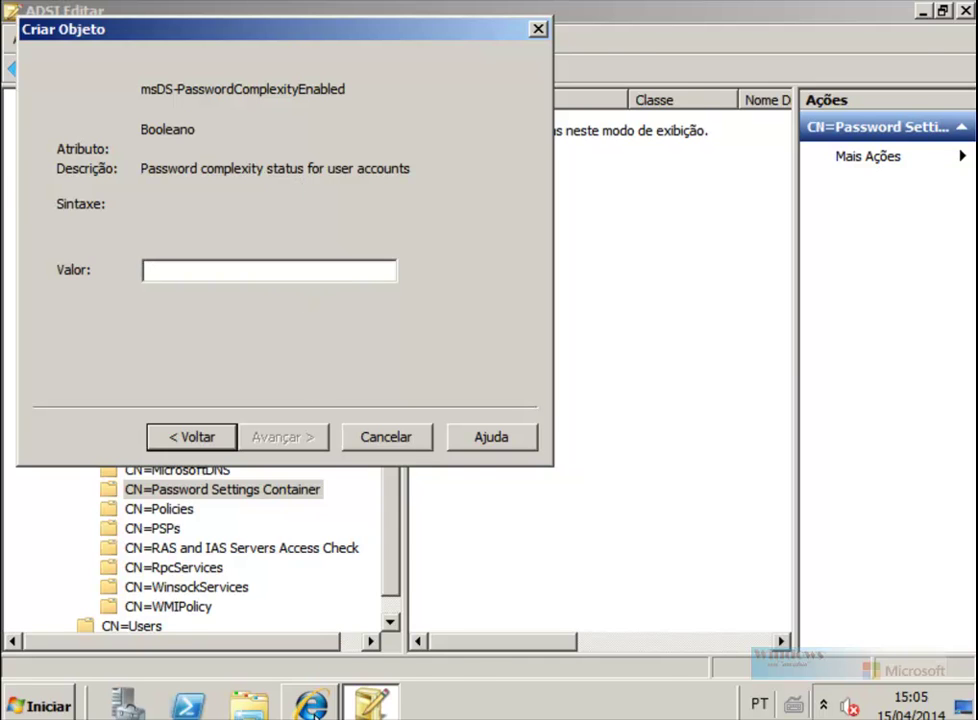
# Step: Turn password complexity off (FALSE) after looking it up in the guide
pyautogui.click(311, 705)
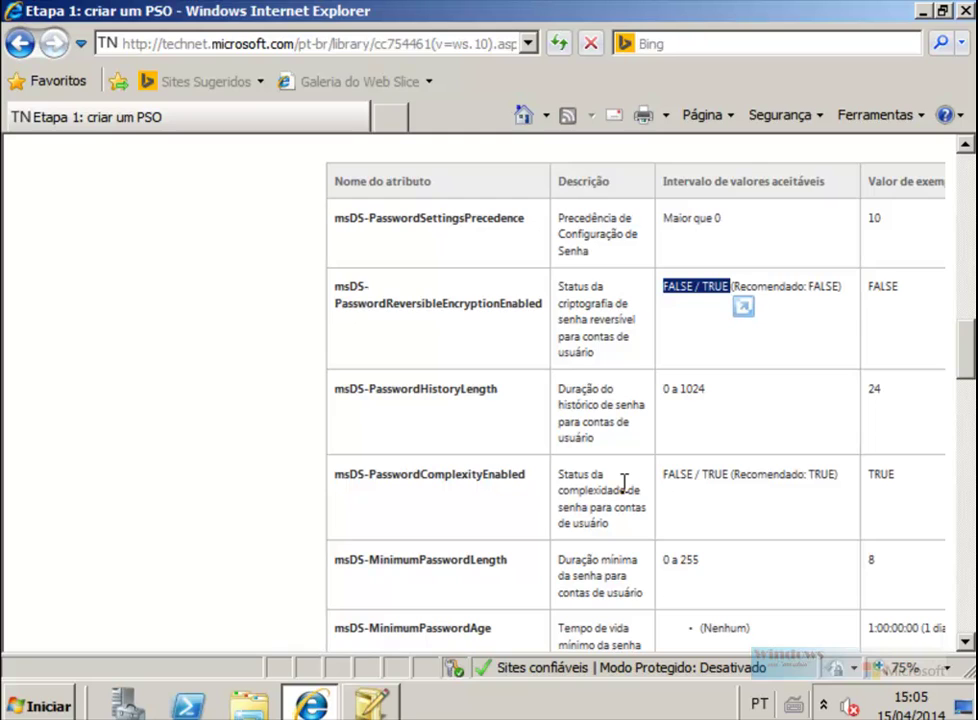
pyautogui.click(374, 706)
pyautogui.write('FALSE')
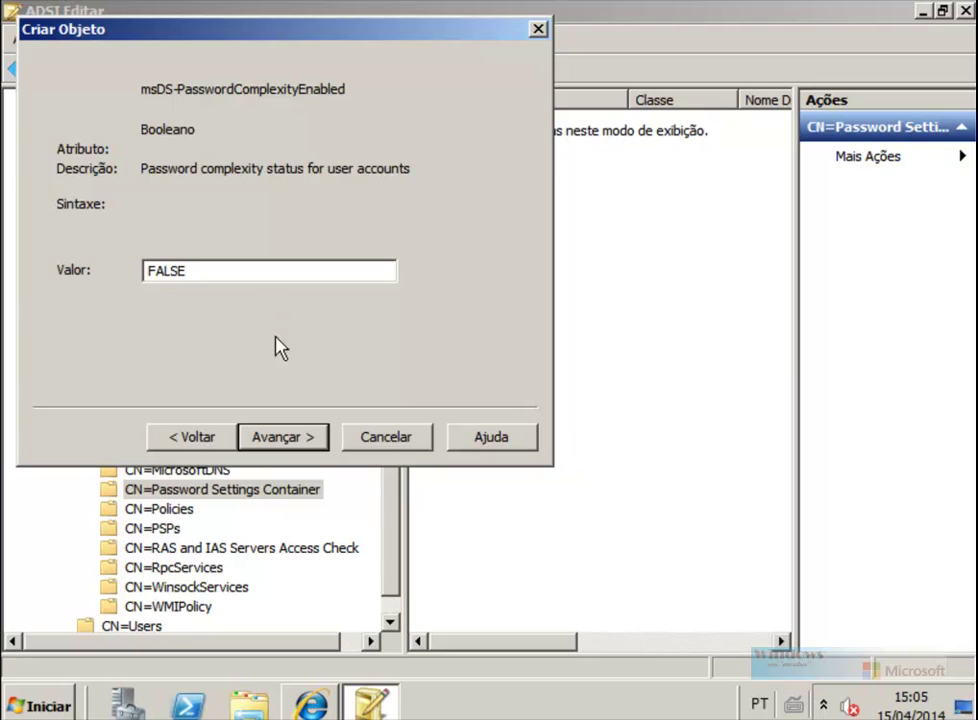
pyautogui.click(308, 435)
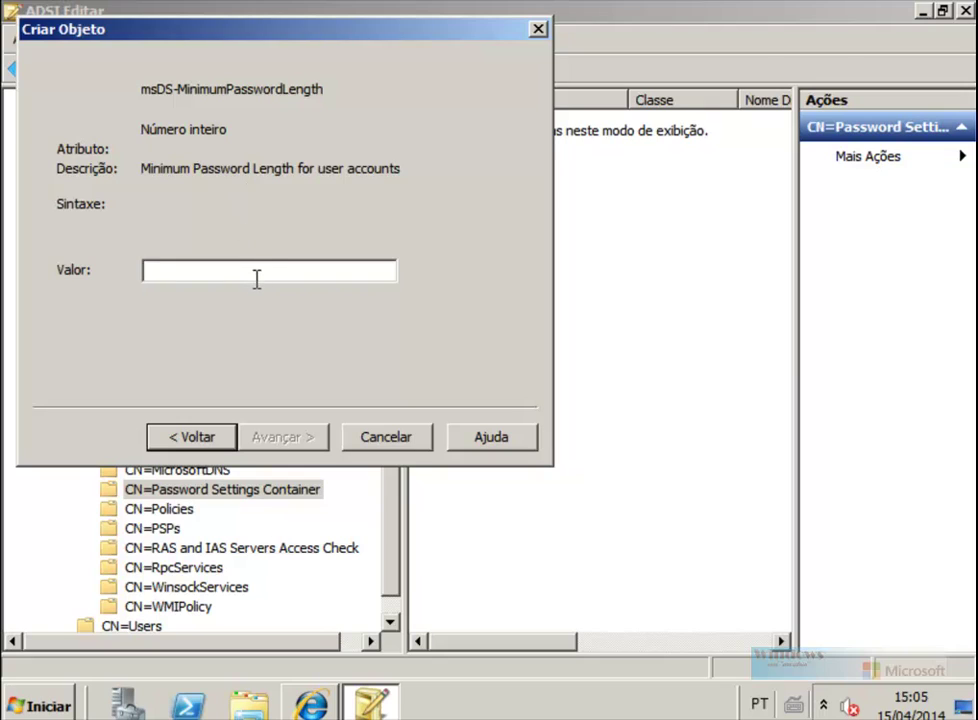
# Step: Set the minimum password length to 3
pyautogui.write('3')
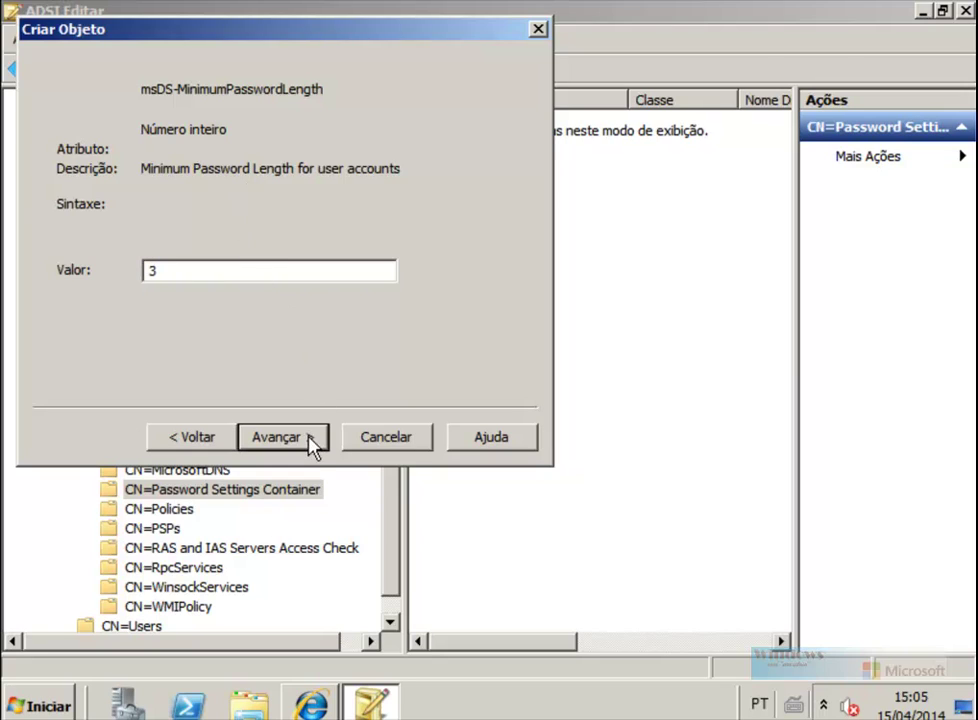
pyautogui.click(305, 446)
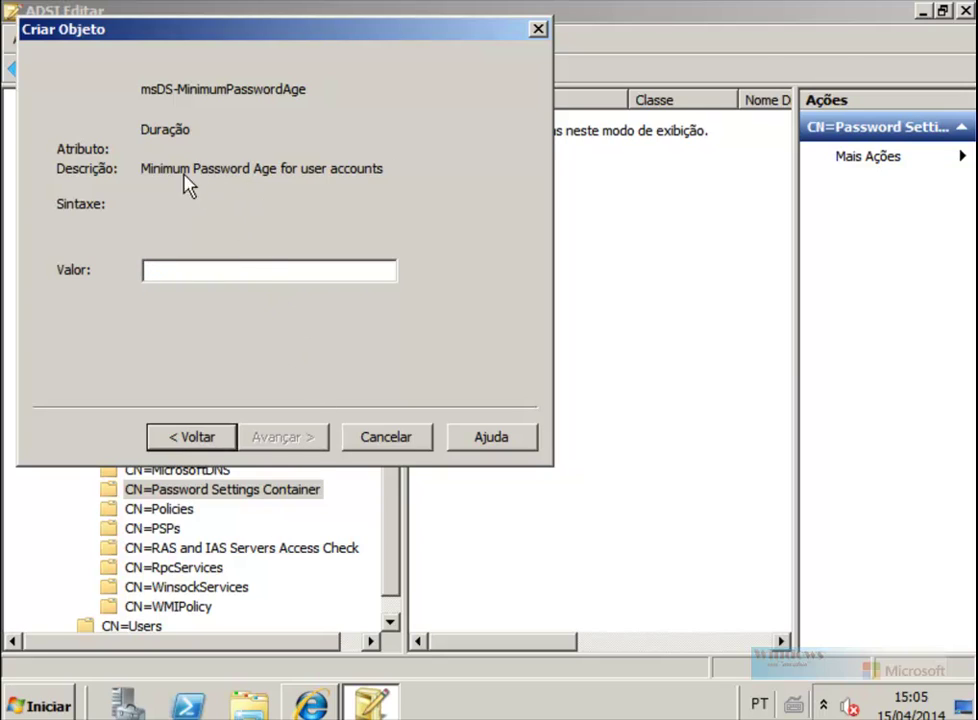
pyautogui.click(239, 273)
# Step: Check the duration format in the guide and enter minimum password age 1:00:00:00
pyautogui.click(310, 705)
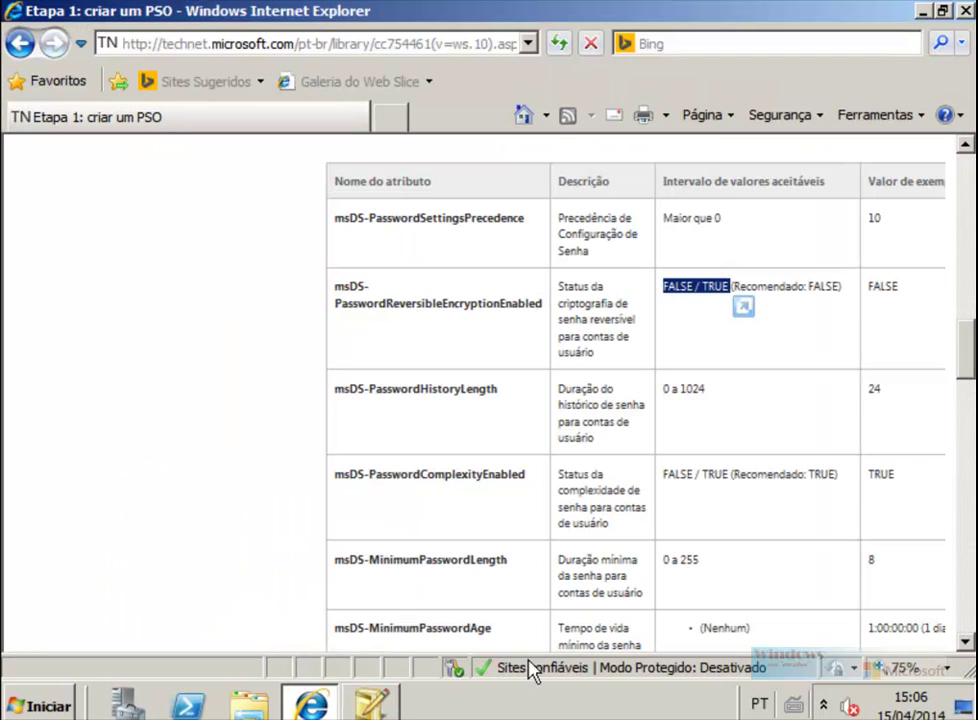
pyautogui.scroll(-1, 798, 502)
pyautogui.scroll(-1, 532, 505)
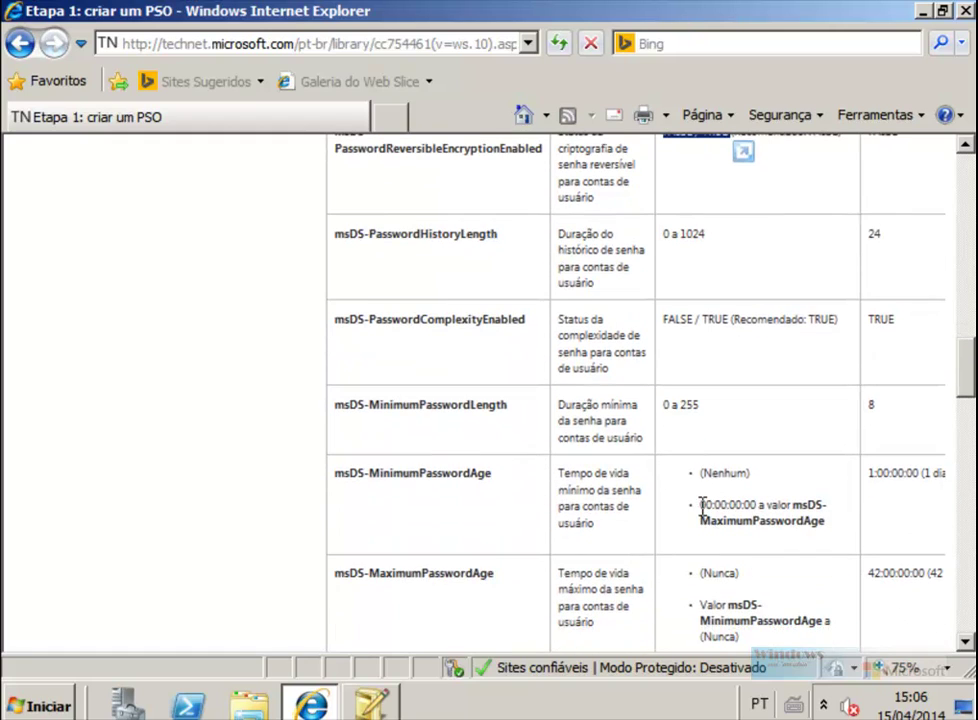
pyautogui.moveTo(701, 505); pyautogui.dragTo(728, 507)
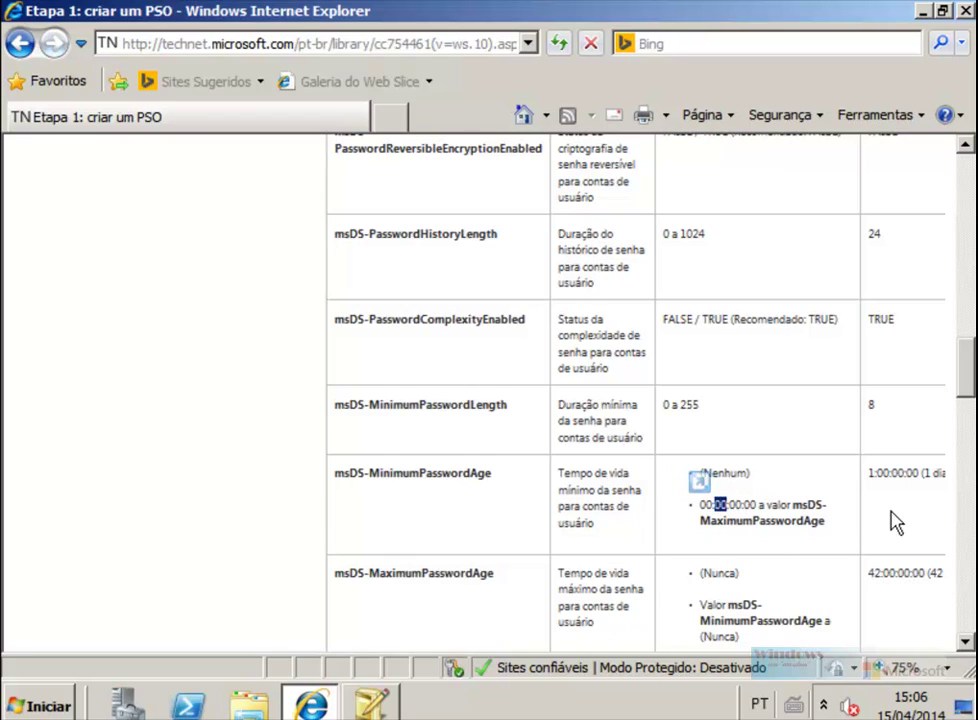
pyautogui.click(370, 704)
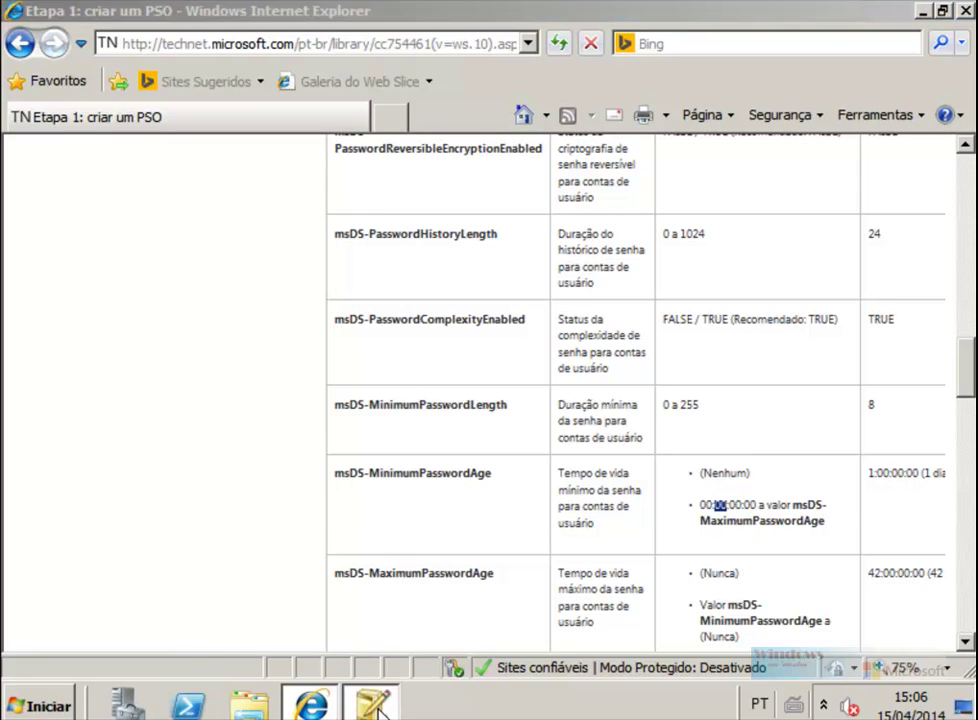
pyautogui.write('1:00:00:00')
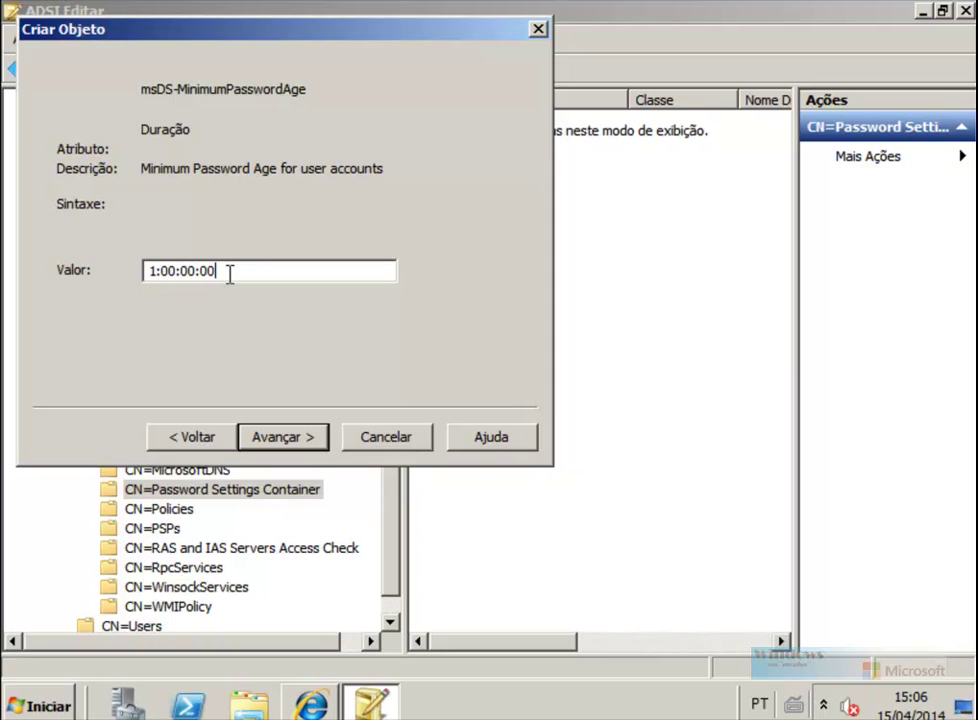
# Step: Set msDS-MaximumPasswordAge to 30 days (30:00:00:00)
pyautogui.click(280, 440)
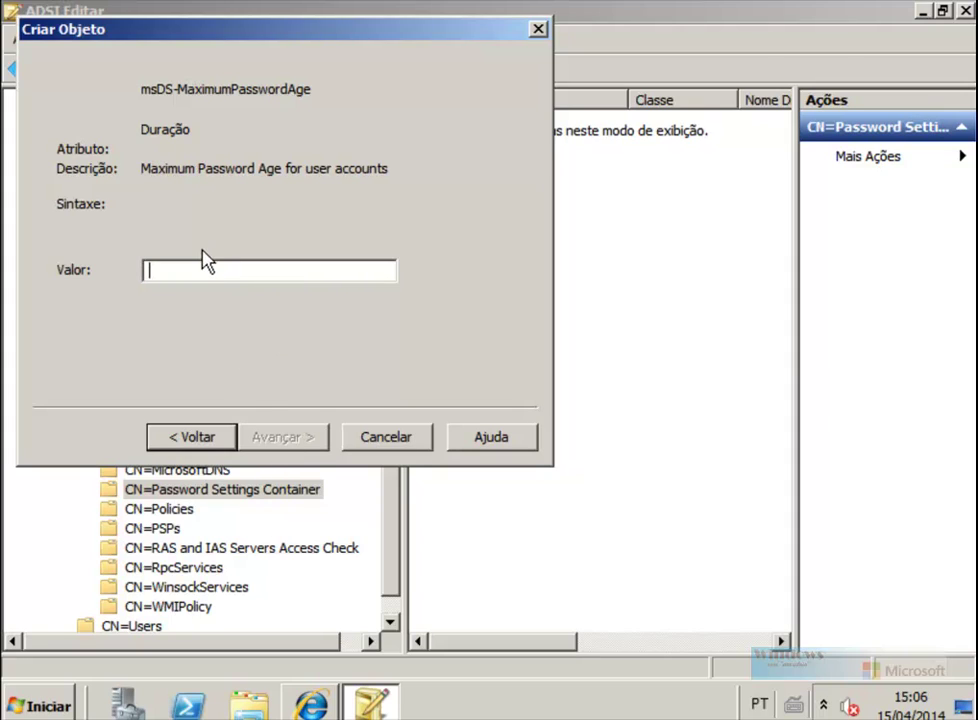
pyautogui.write('30:00:00:00')
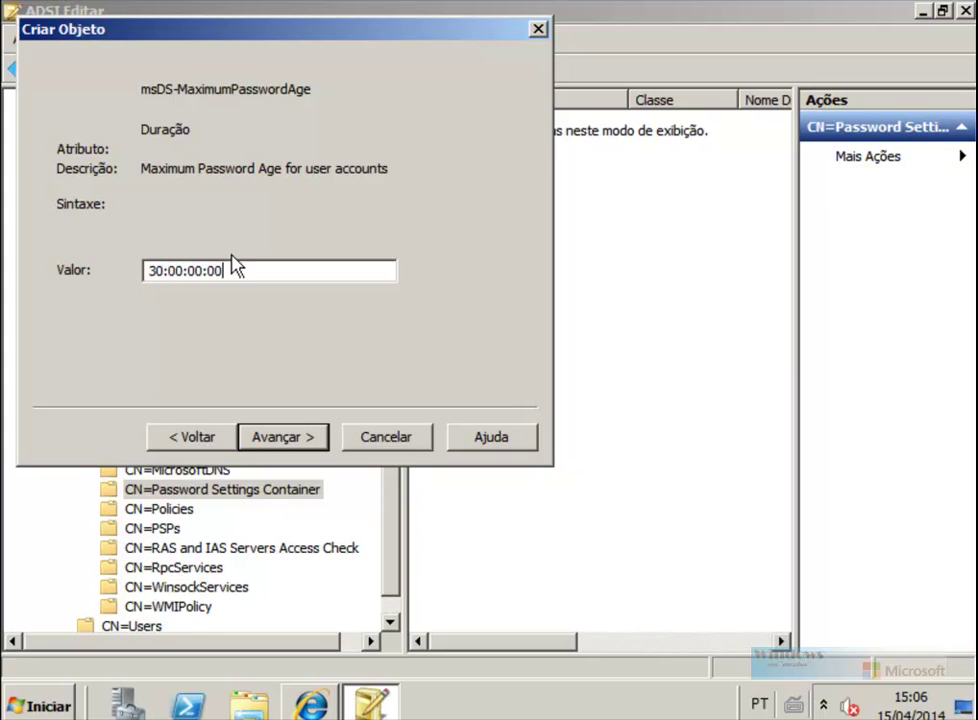
pyautogui.click(297, 442)
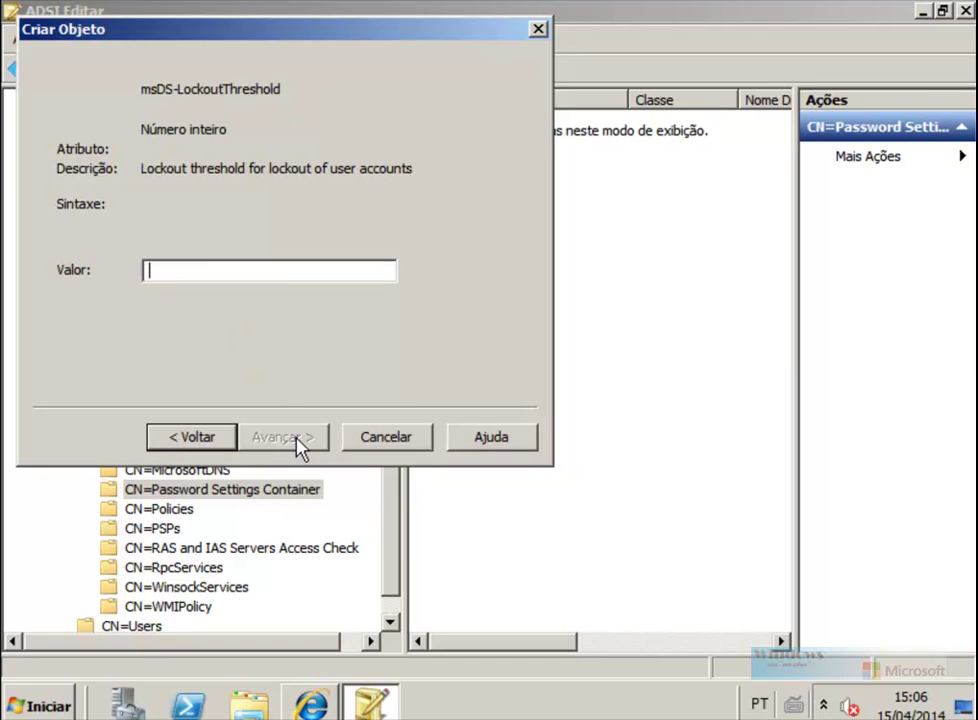
# Step: Check the TechNet PSO guide for the lockout threshold setting, then return to the wizard
pyautogui.click(311, 706)
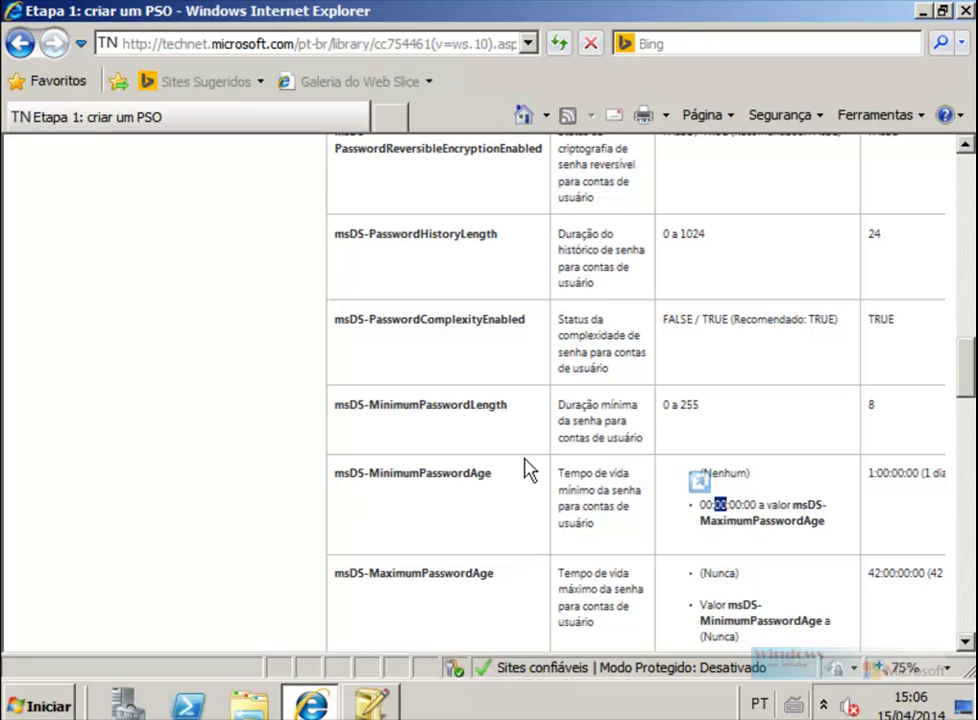
pyautogui.scroll(-5, 527, 471)
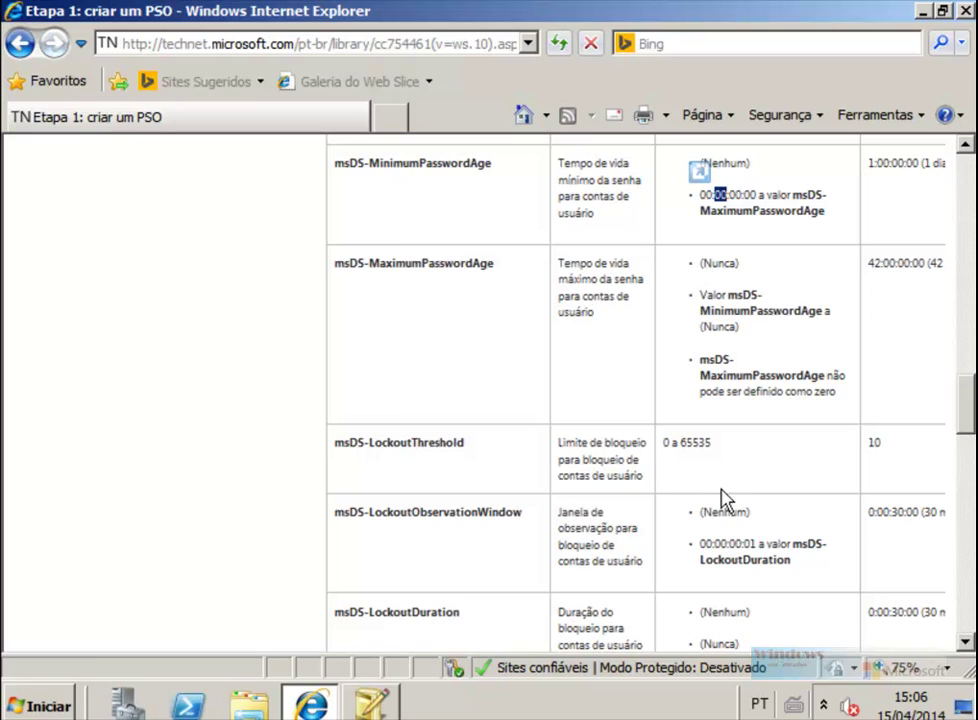
pyautogui.hotkey('alt', 'Tab')
# Step: Enter 5 as msDS-LockoutThreshold and look up the observation window step on TechNet
pyautogui.write('5')
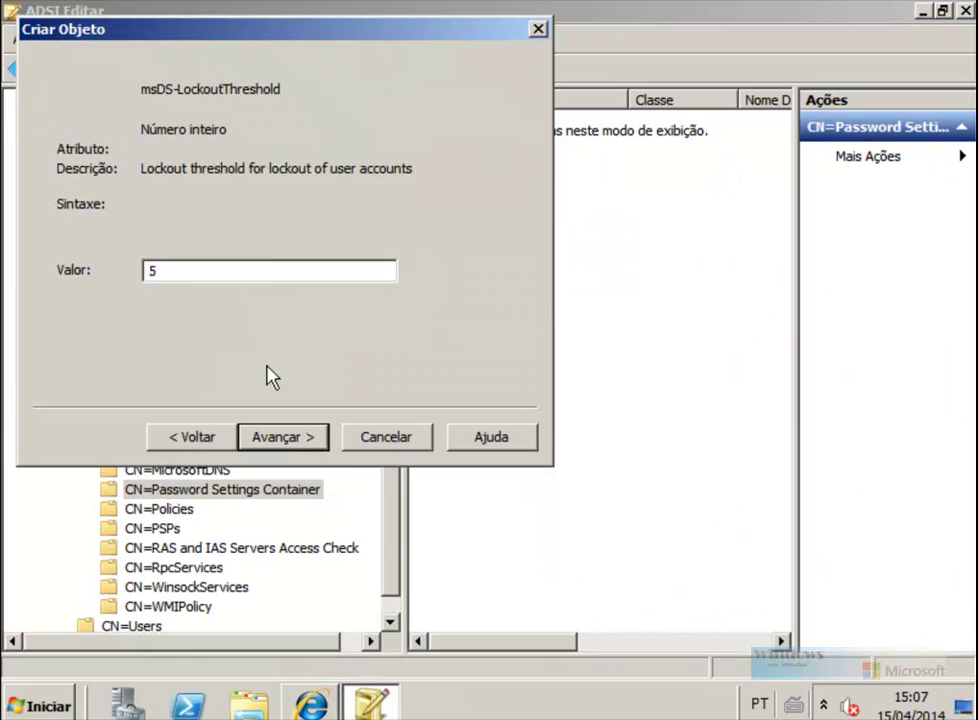
pyautogui.click(300, 436)
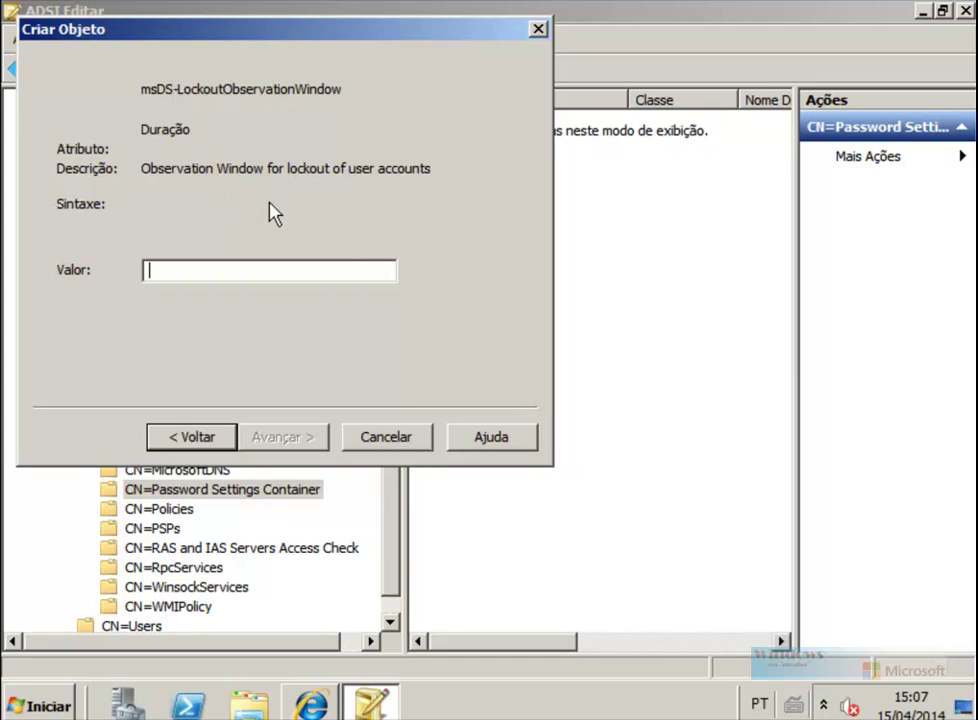
pyautogui.hotkey('alt', 'Tab')
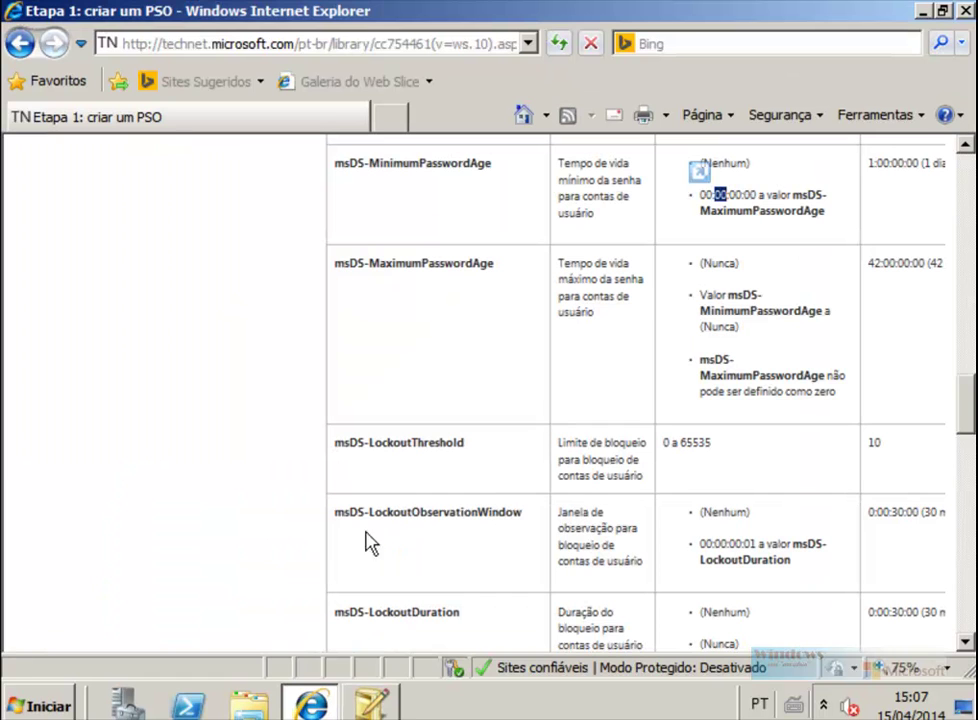
pyautogui.scroll(-1, 430, 550)
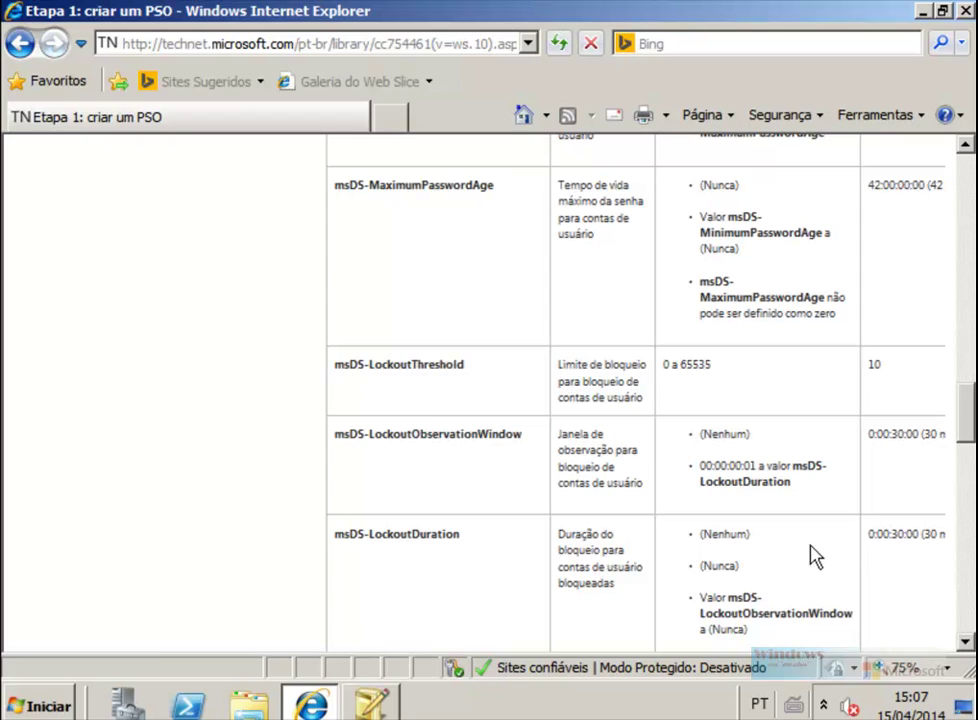
pyautogui.hotkey('alt', 'Tab')
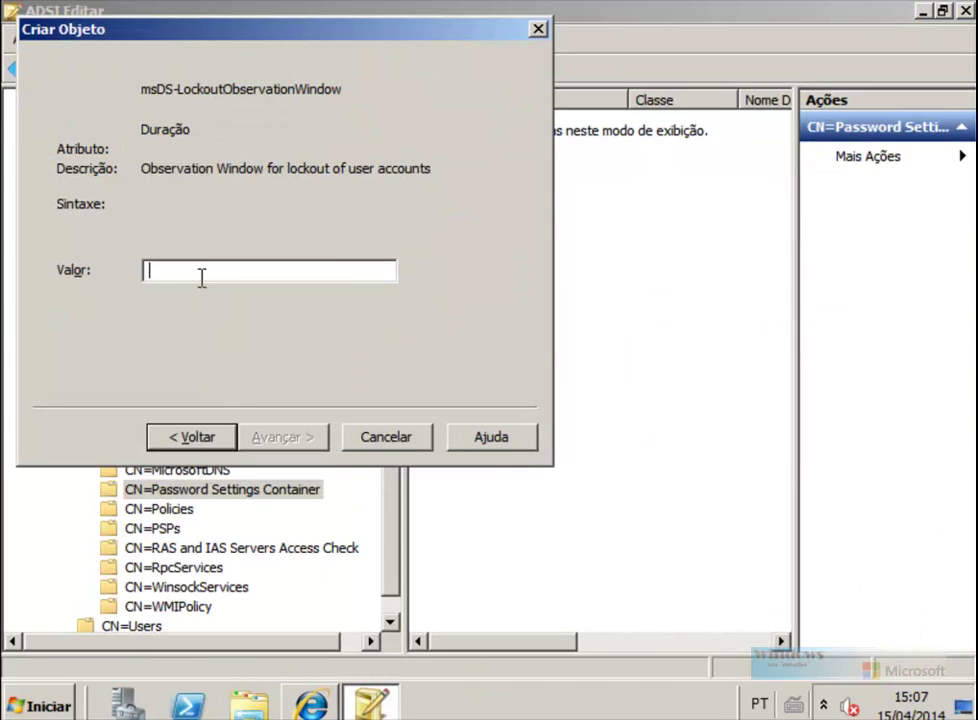
# Step: Enter an initial observation window value and paste 00:00:30:00 as msDS-LockoutDuration
pyautogui.write('00:00:30:00')
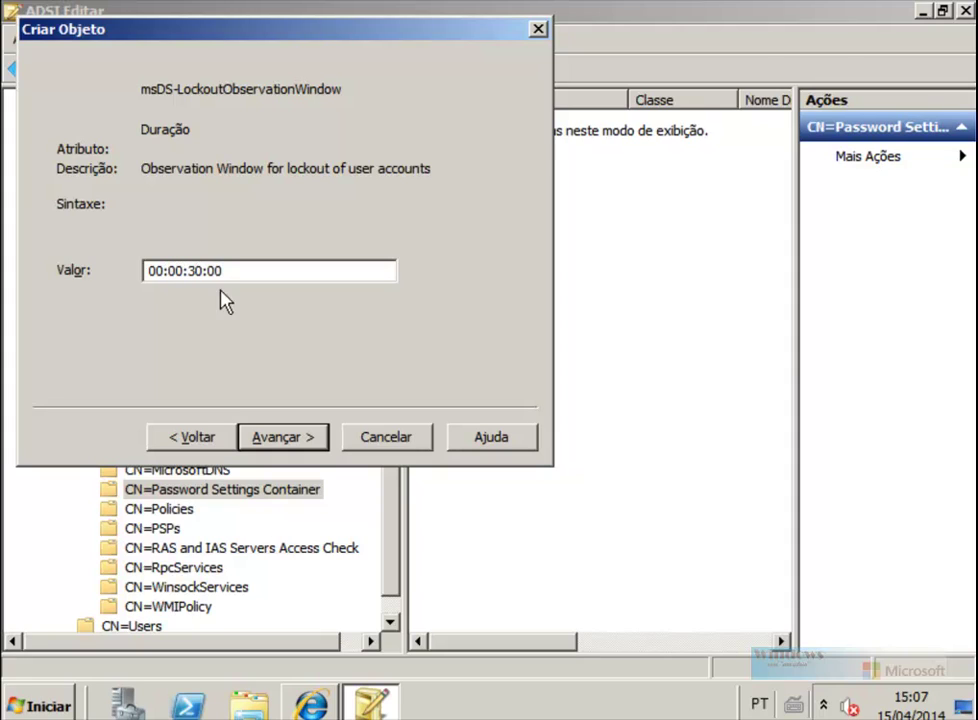
pyautogui.click(286, 440)
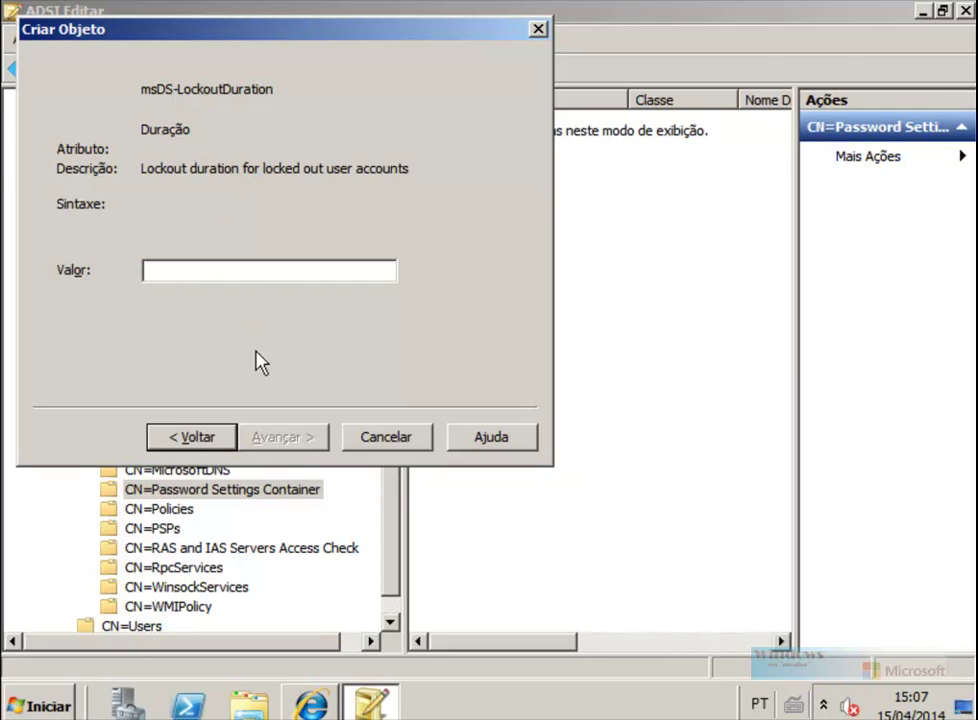
pyautogui.click(208, 444)
pyautogui.hotkey('ctrl', 'c')
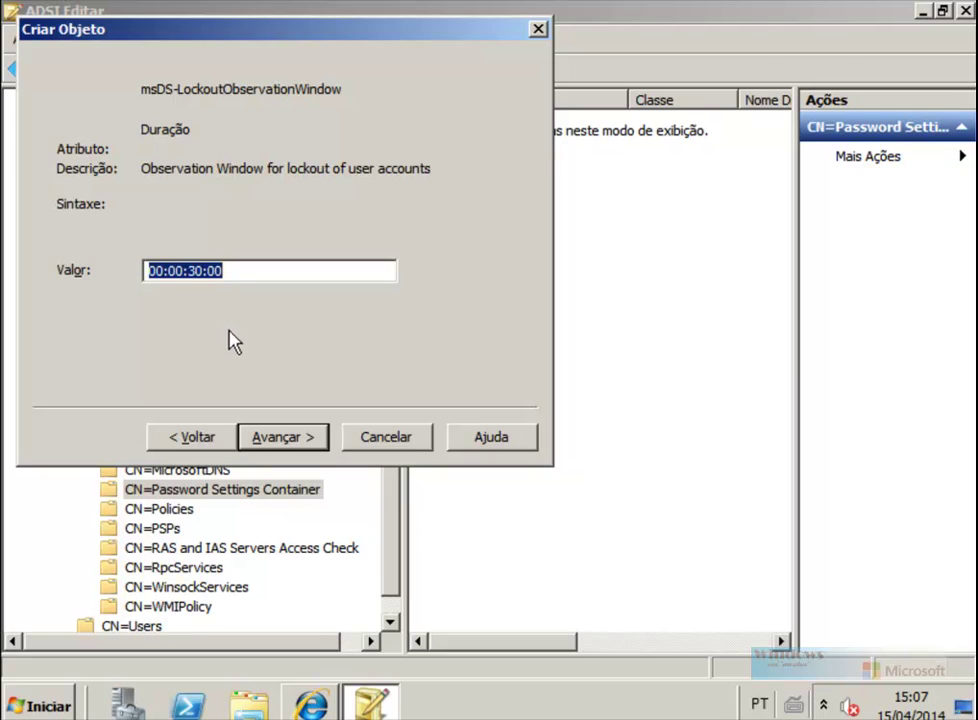
pyautogui.click(290, 442)
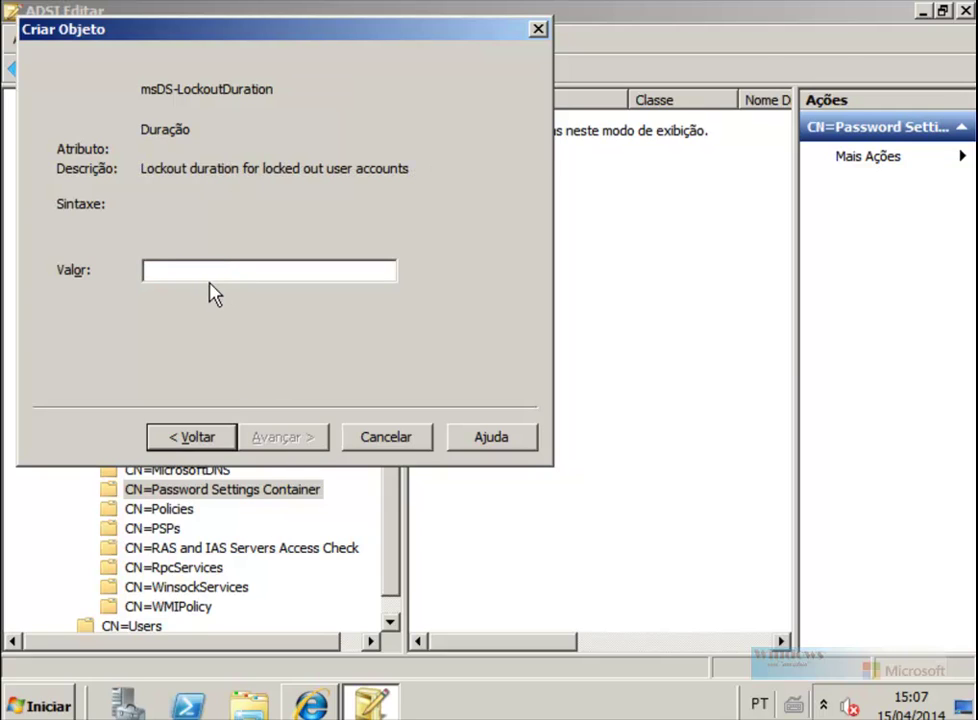
pyautogui.hotkey('ctrl', 'v')
pyautogui.click(270, 440)
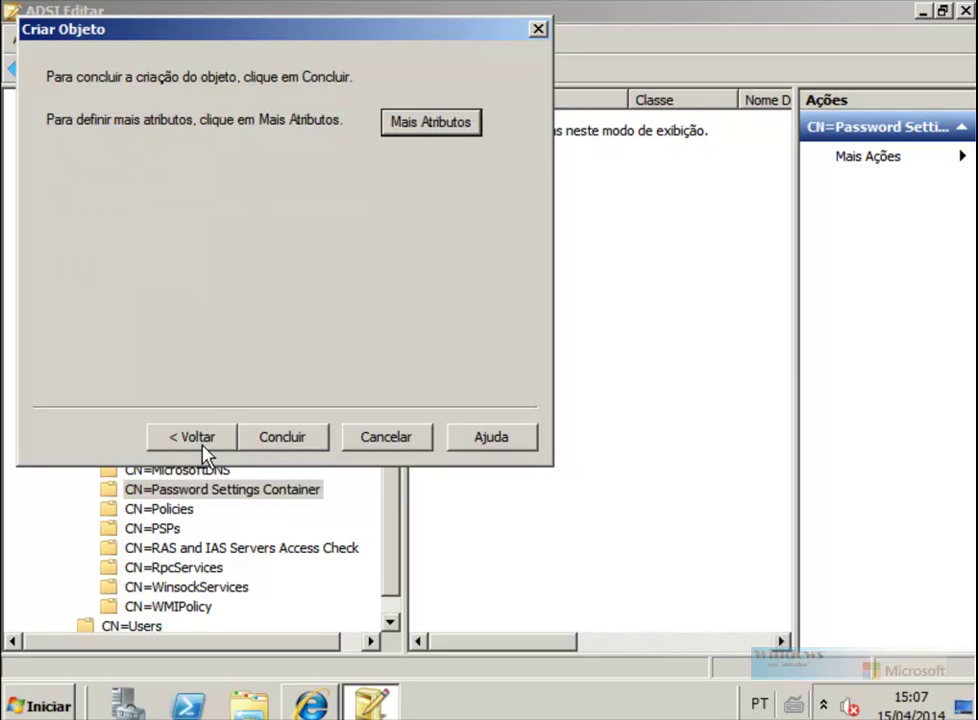
# Step: Go back and correct msDS-LockoutObservationWindow to 00:00:05:00
pyautogui.click(205, 445)
pyautogui.click(204, 445)
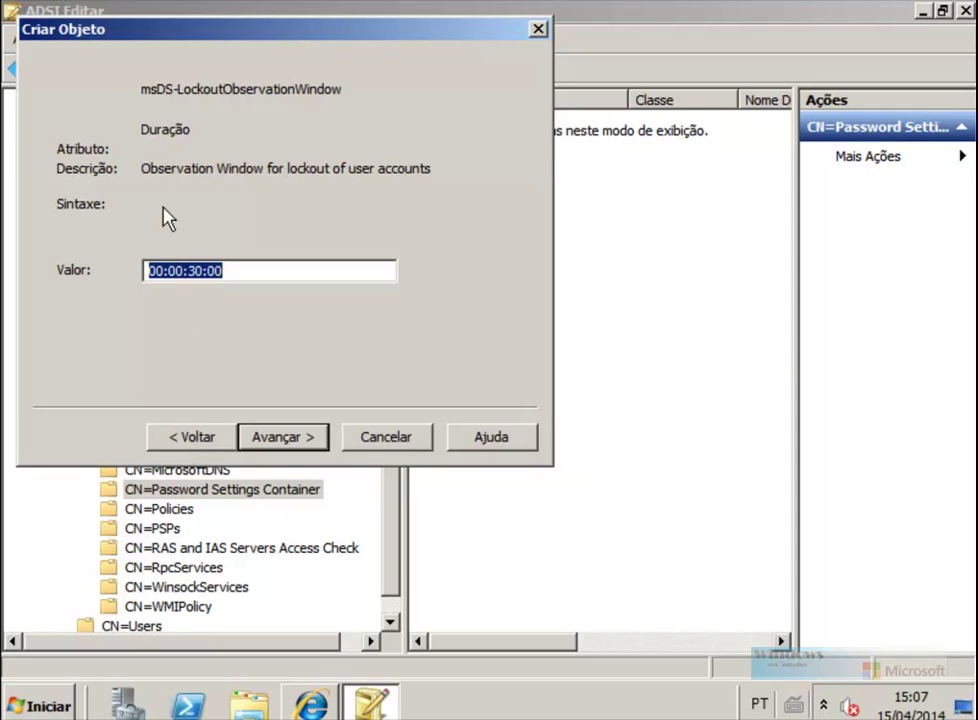
pyautogui.click(192, 270)
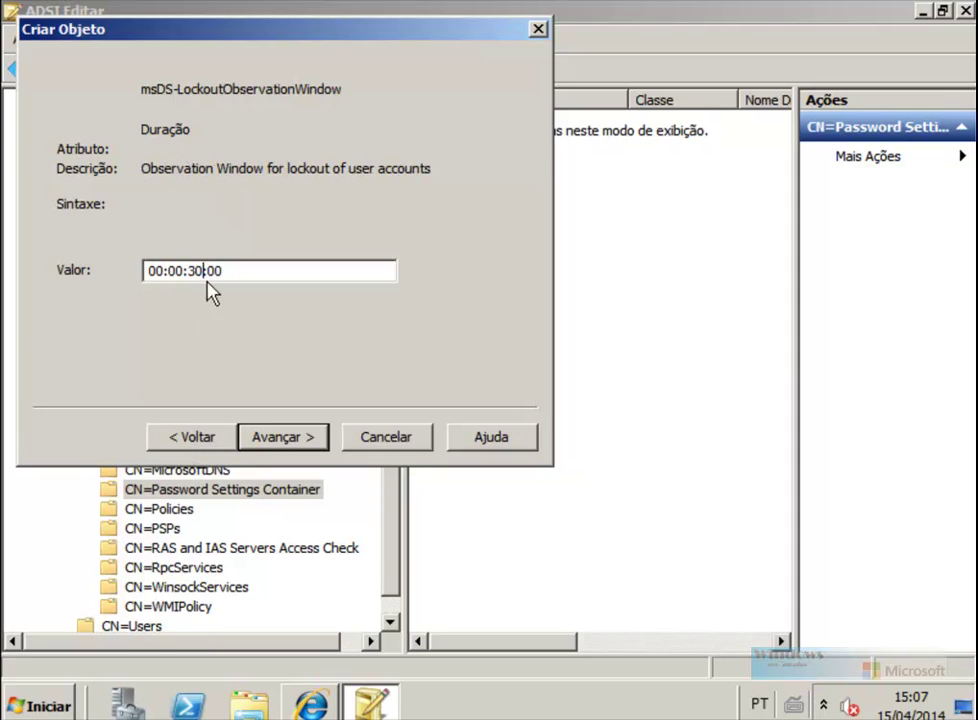
pyautogui.click(211, 432)
pyautogui.click(301, 443)
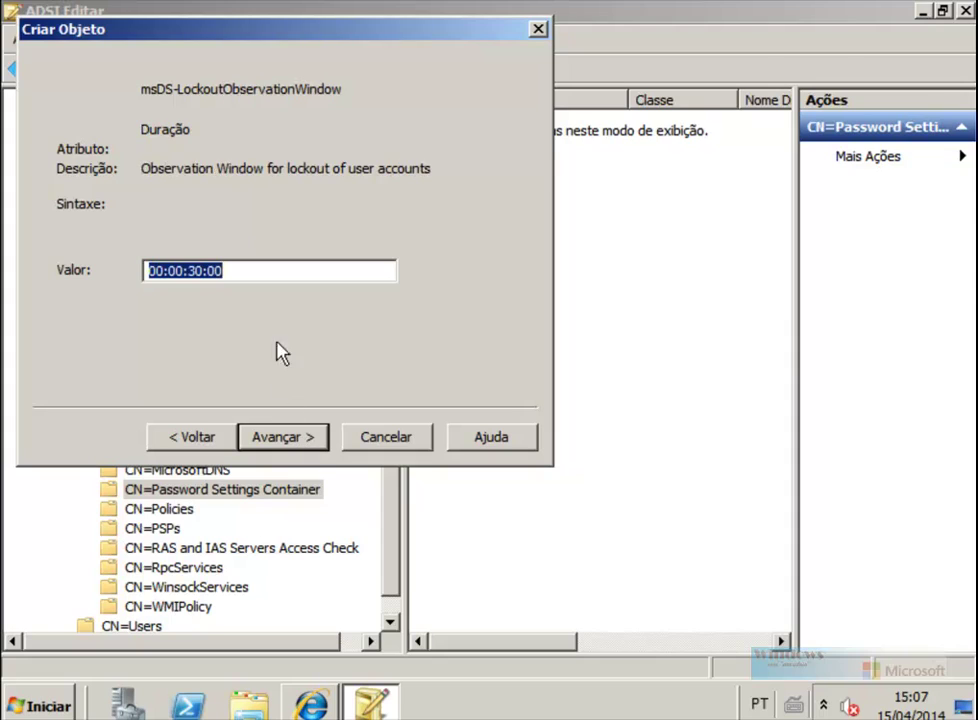
pyautogui.click(205, 271)
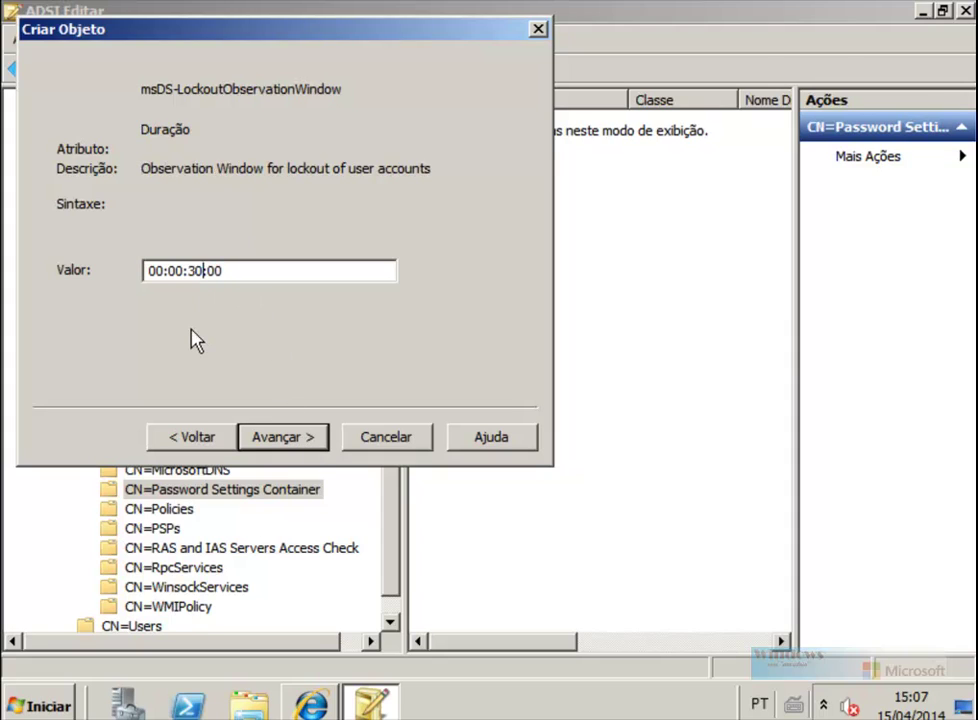
pyautogui.write('05')
# Step: Finish the attribute pages and open Mais Atributos for Senha3Caracteres
pyautogui.click(284, 437)
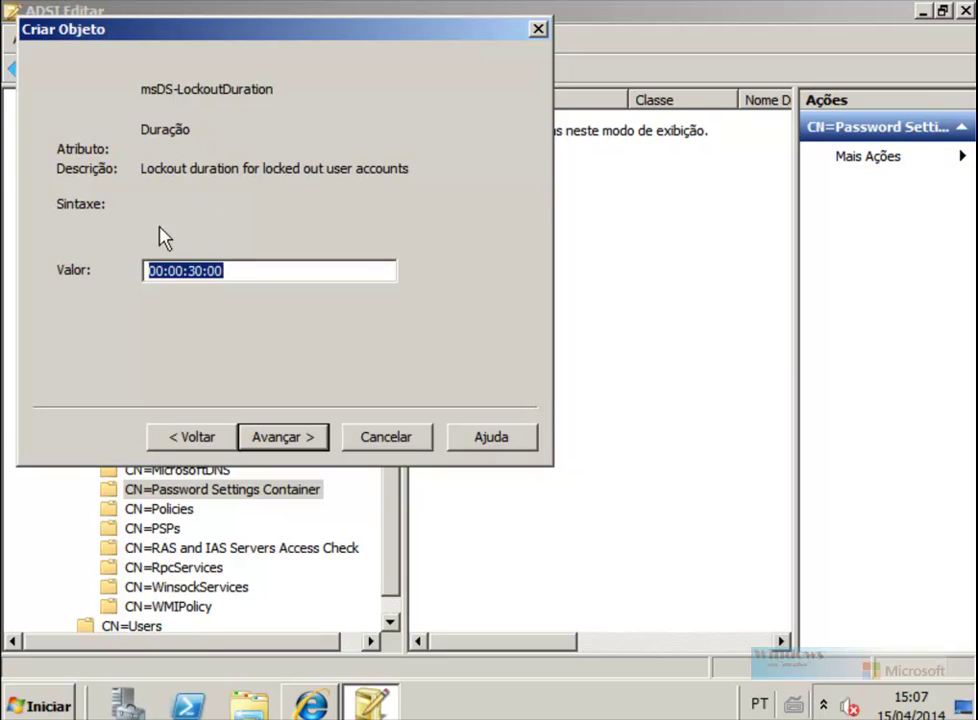
pyautogui.click(284, 440)
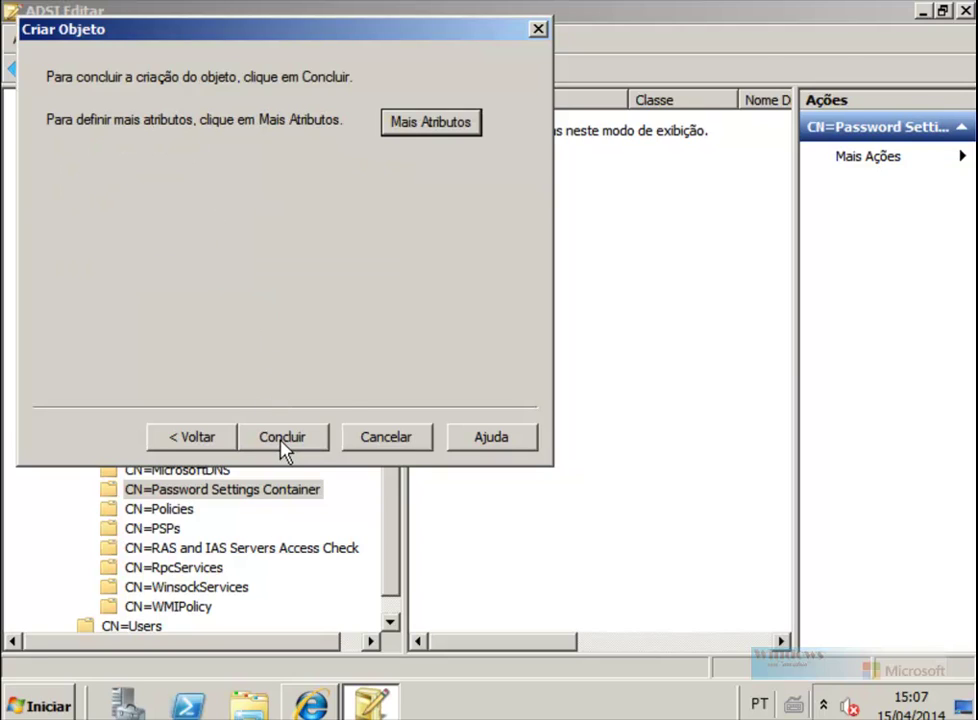
pyautogui.click(431, 122)
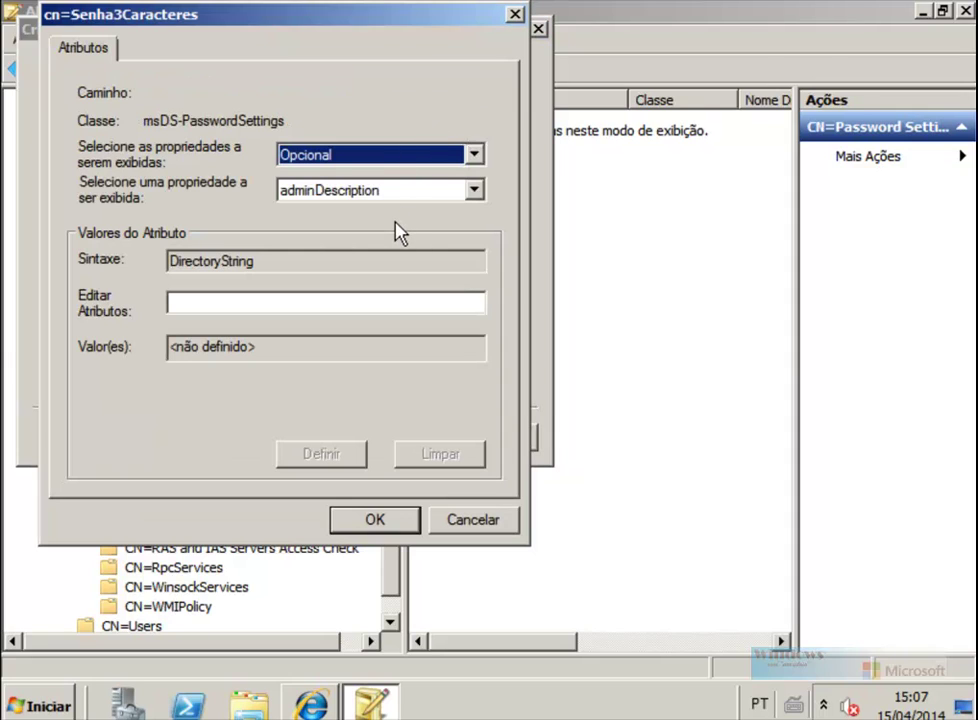
# Step: Highlight step 14 of the TechNet PSO guide on msDS-PSOAppliesTo, then return to ADSI Edit
pyautogui.click(313, 706)
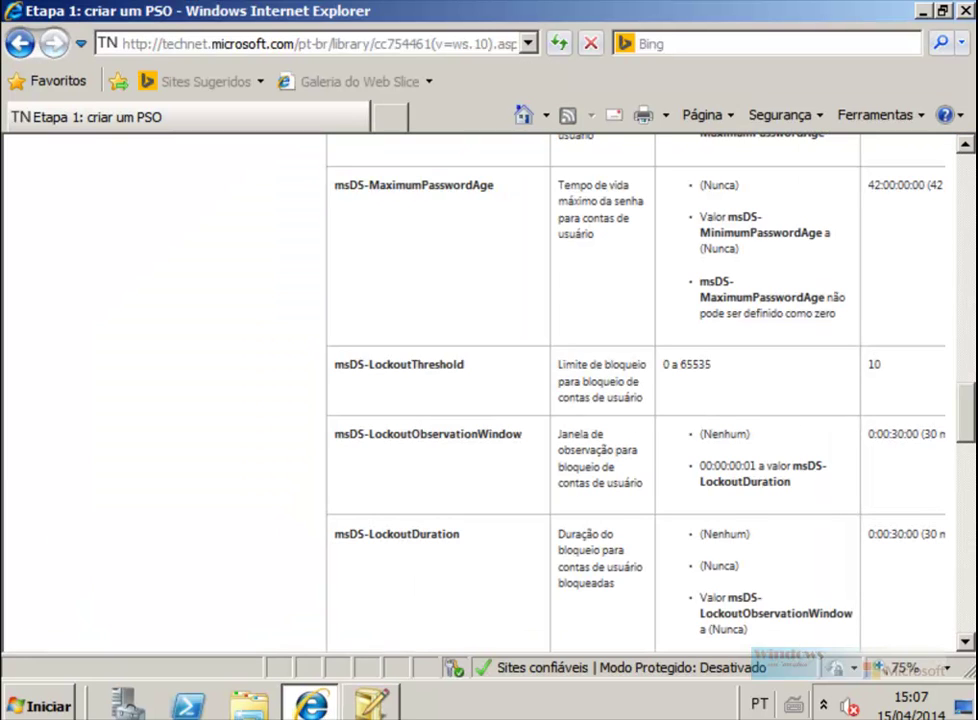
pyautogui.moveTo(968, 420); pyautogui.dragTo(968, 274)
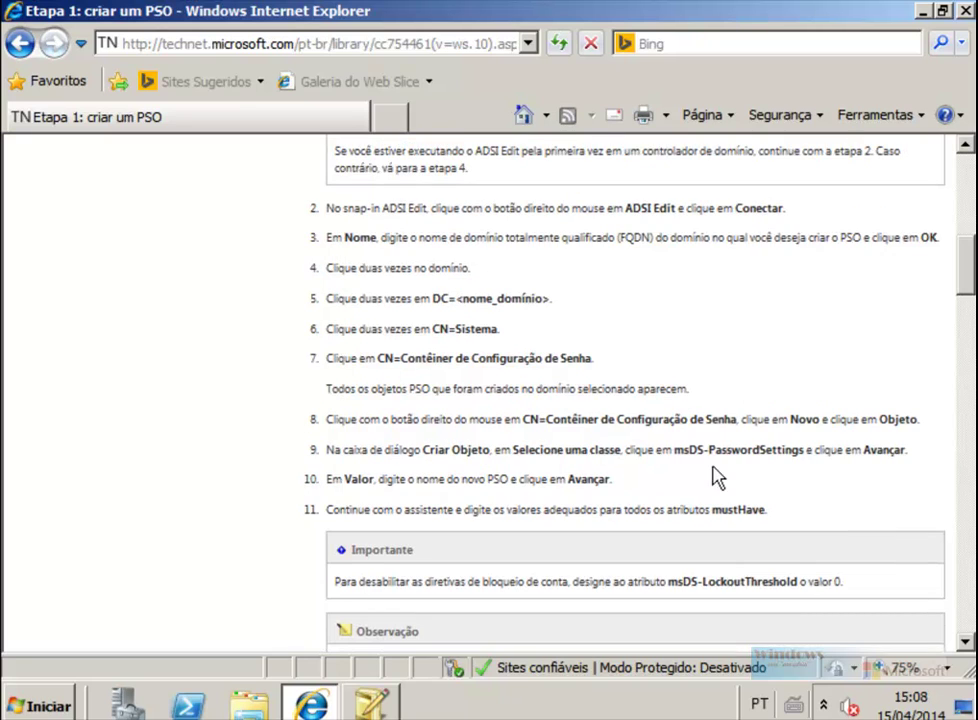
pyautogui.scroll(-10, 740, 470)
pyautogui.scroll(-8, 732, 463)
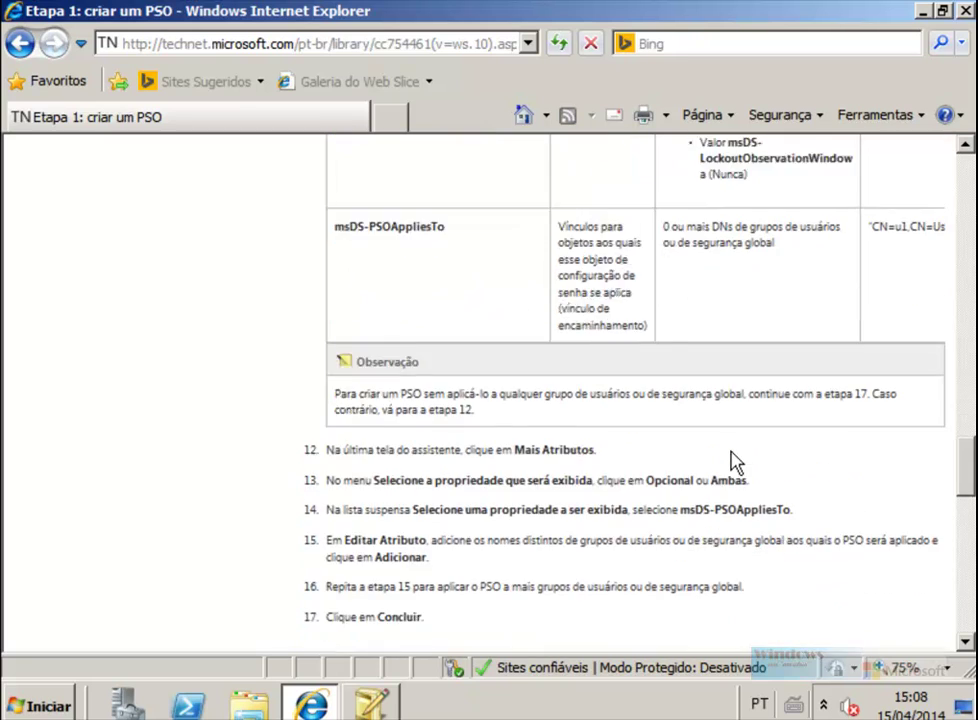
pyautogui.scroll(3, 680, 440)
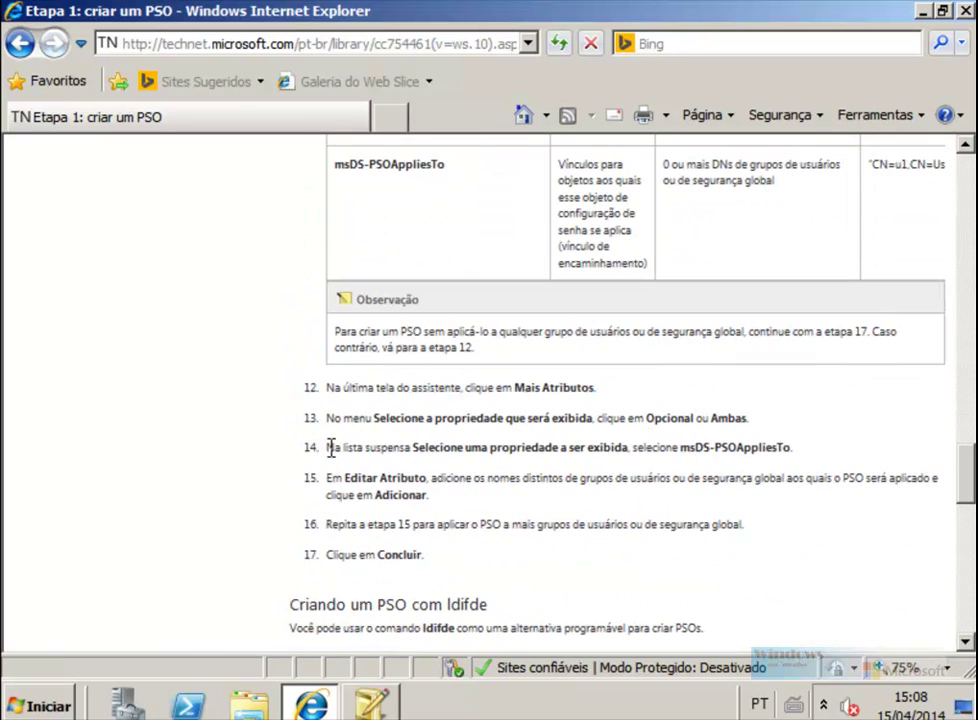
pyautogui.moveTo(329, 447); pyautogui.dragTo(790, 450)
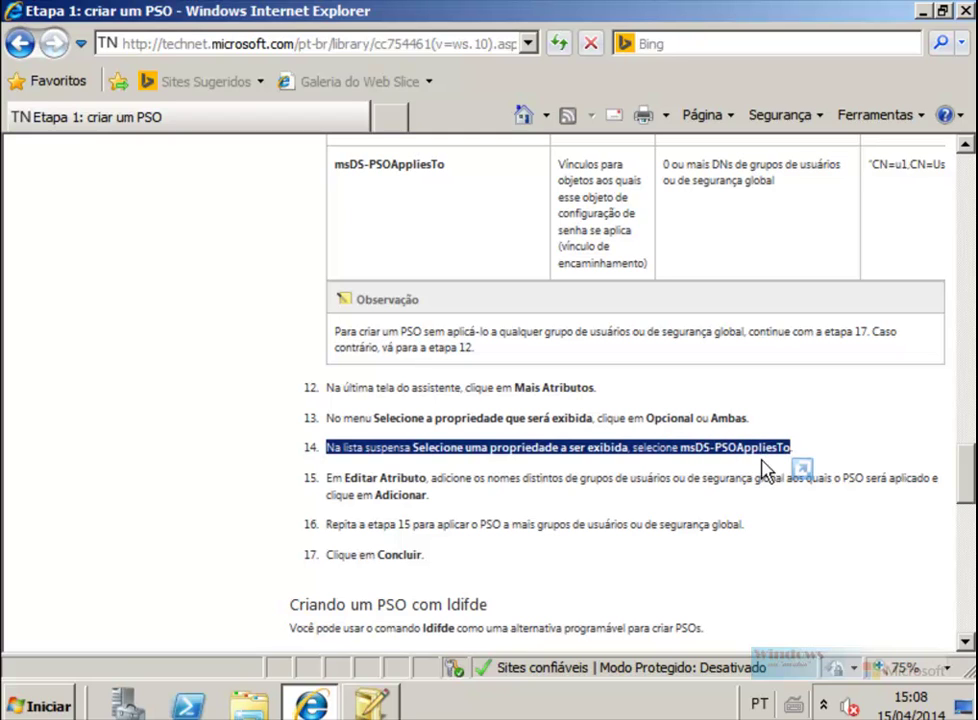
pyautogui.click(371, 700)
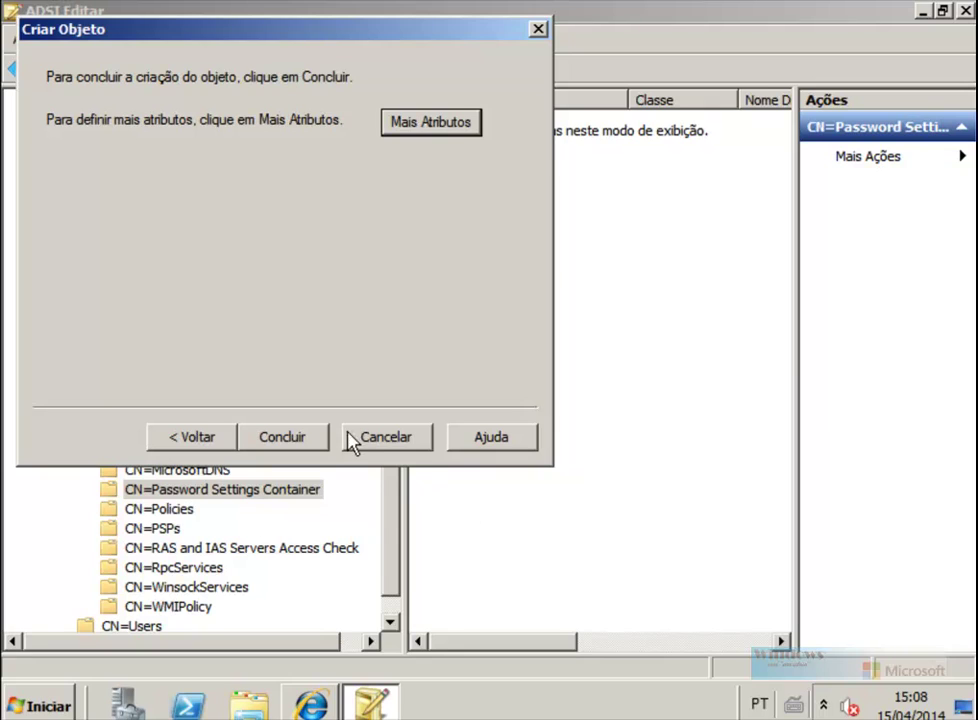
# Step: Launch Active Directory Users and Computers and create user aluno with a never-expiring password
pyautogui.click(58, 707)
pyautogui.click(140, 303)
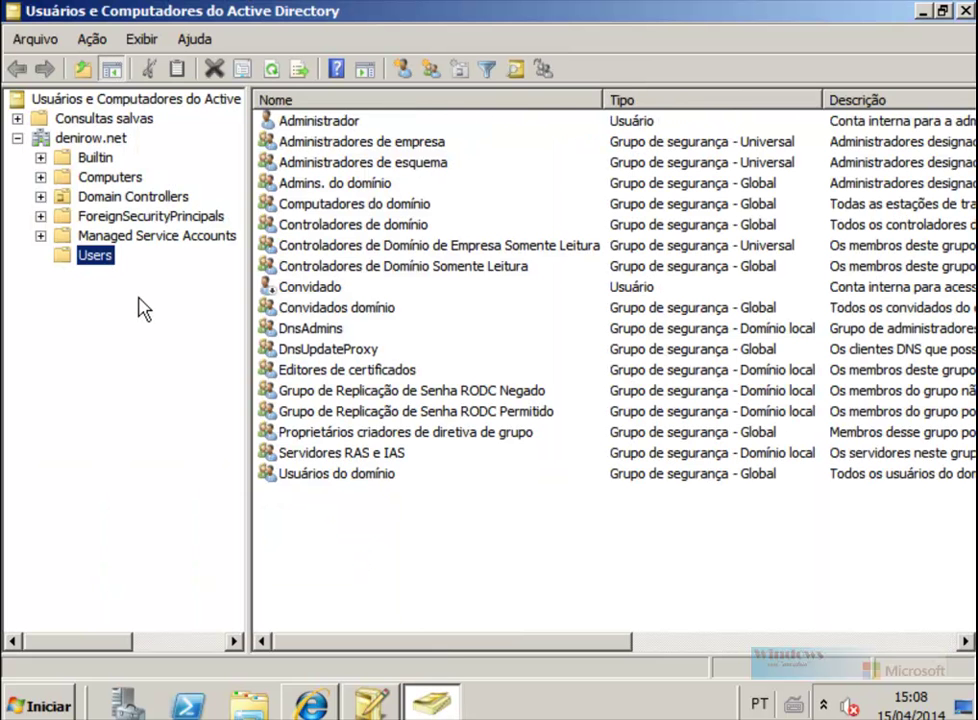
pyautogui.click(402, 73)
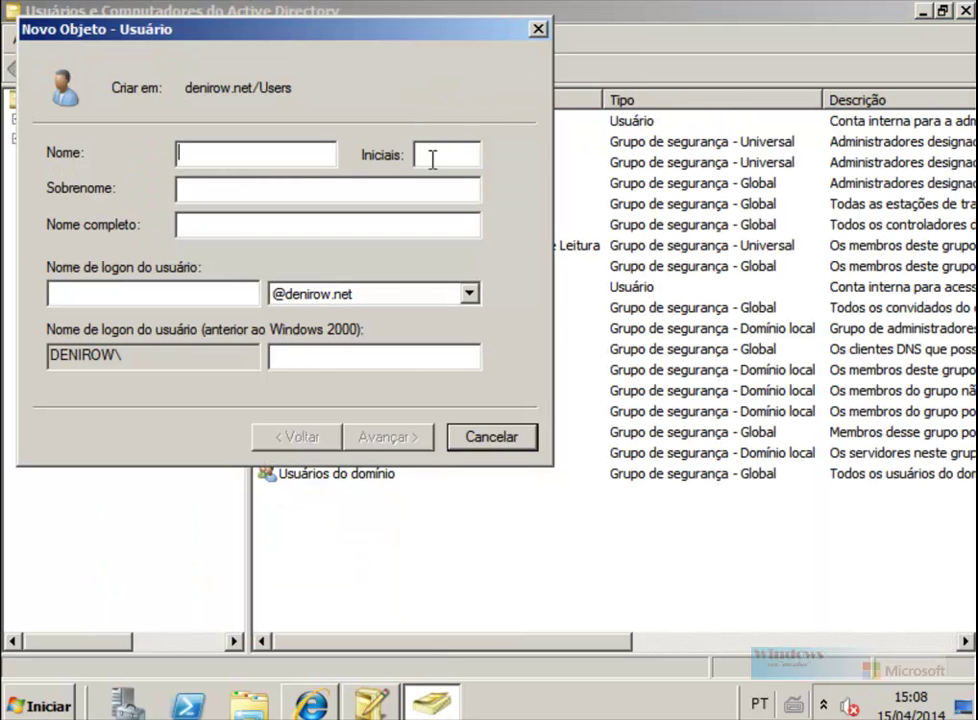
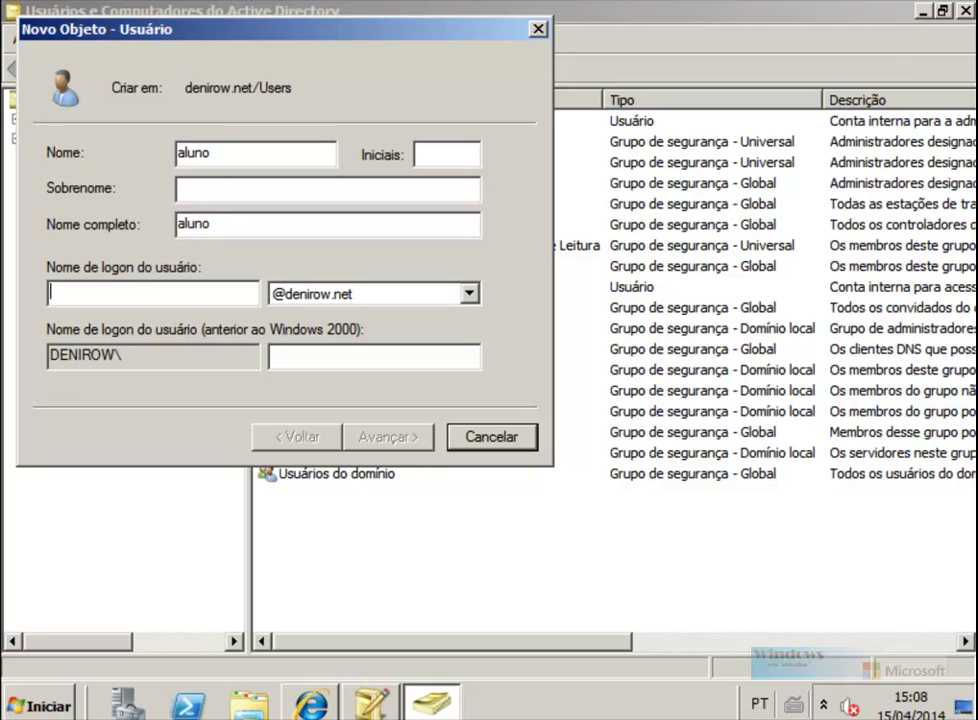
pyautogui.press('Return')
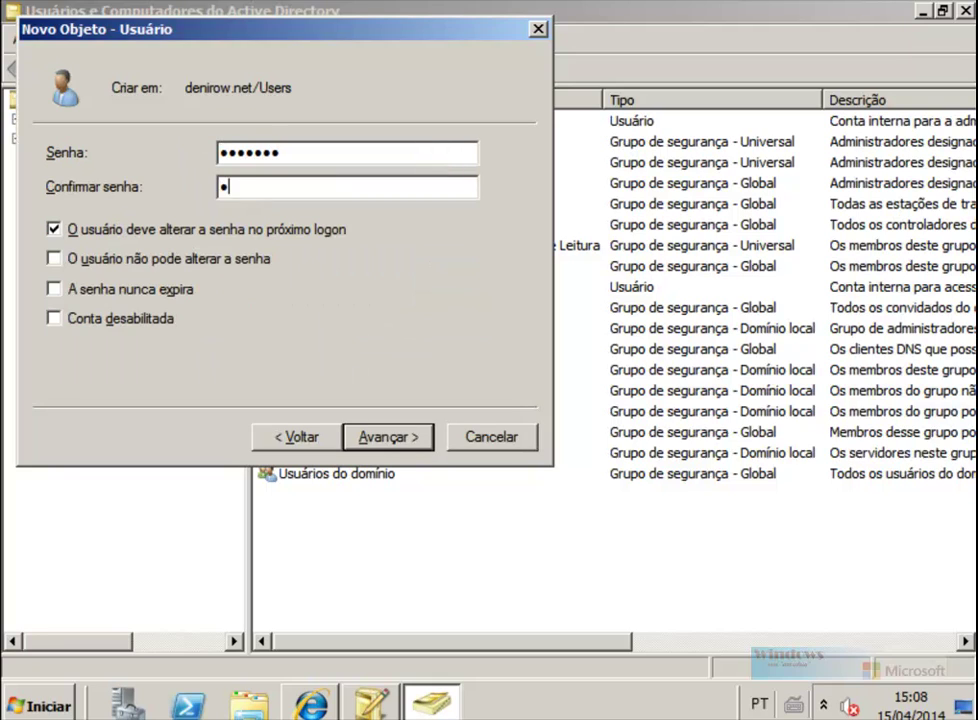
pyautogui.click(62, 231)
pyautogui.click(52, 288)
pyautogui.click(388, 437)
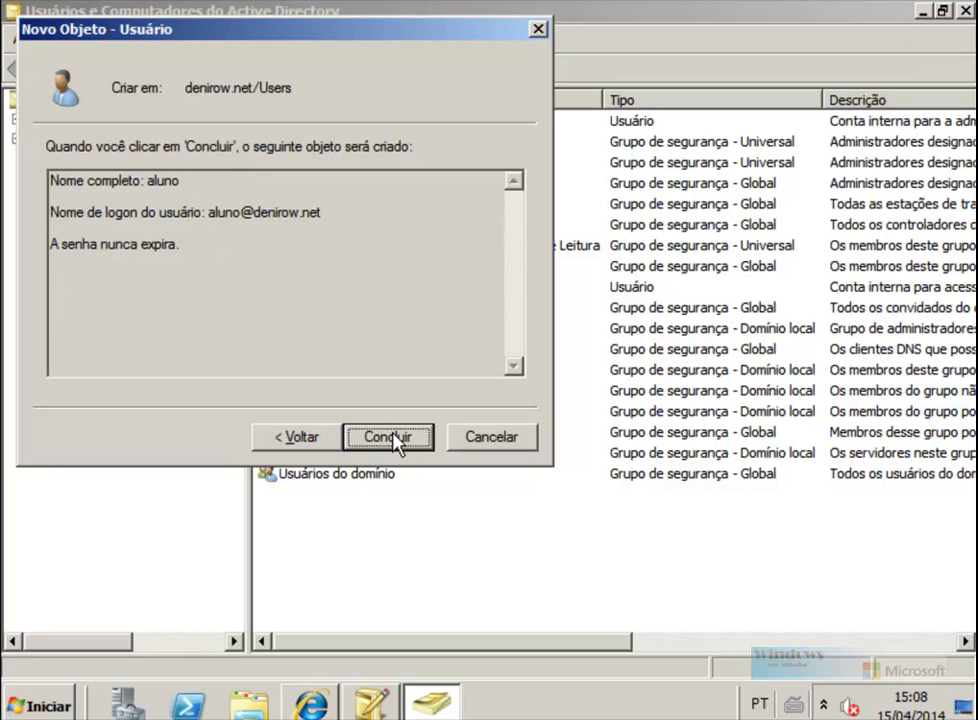
pyautogui.click(395, 437)
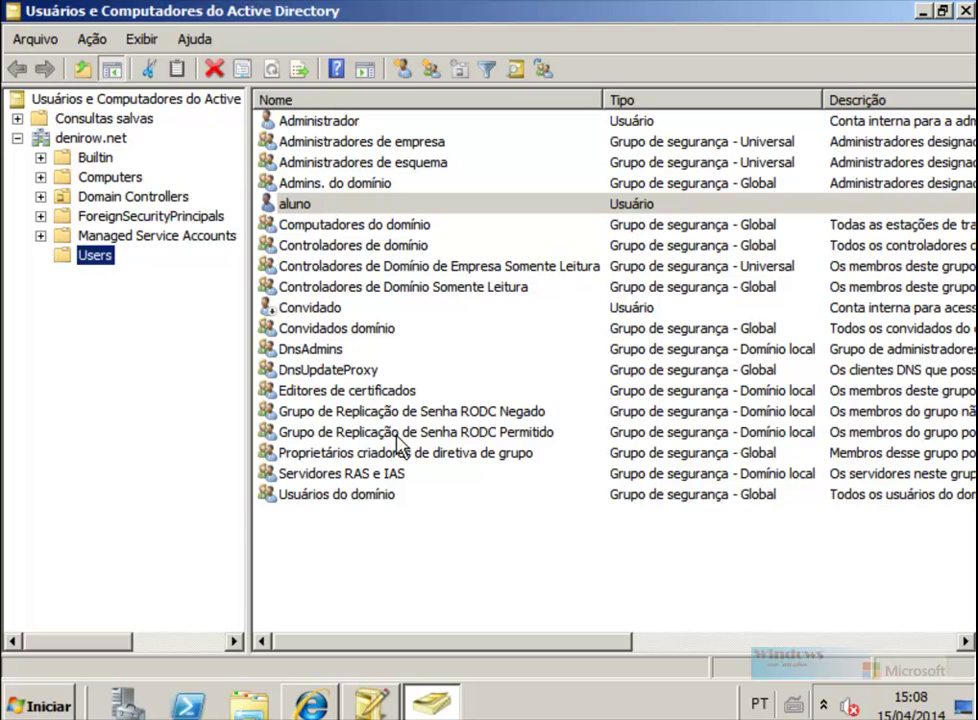
# Step: Try resetting aluno's password to a 3-character one and dismiss the policy rejection
pyautogui.click(308, 206)
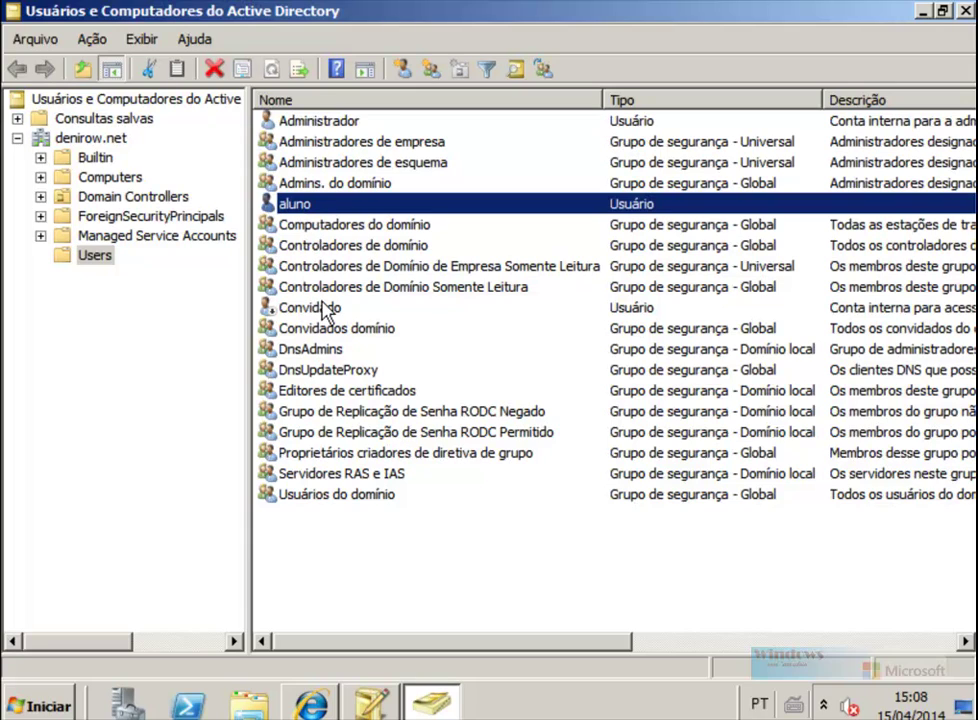
pyautogui.rightClick(313, 205)
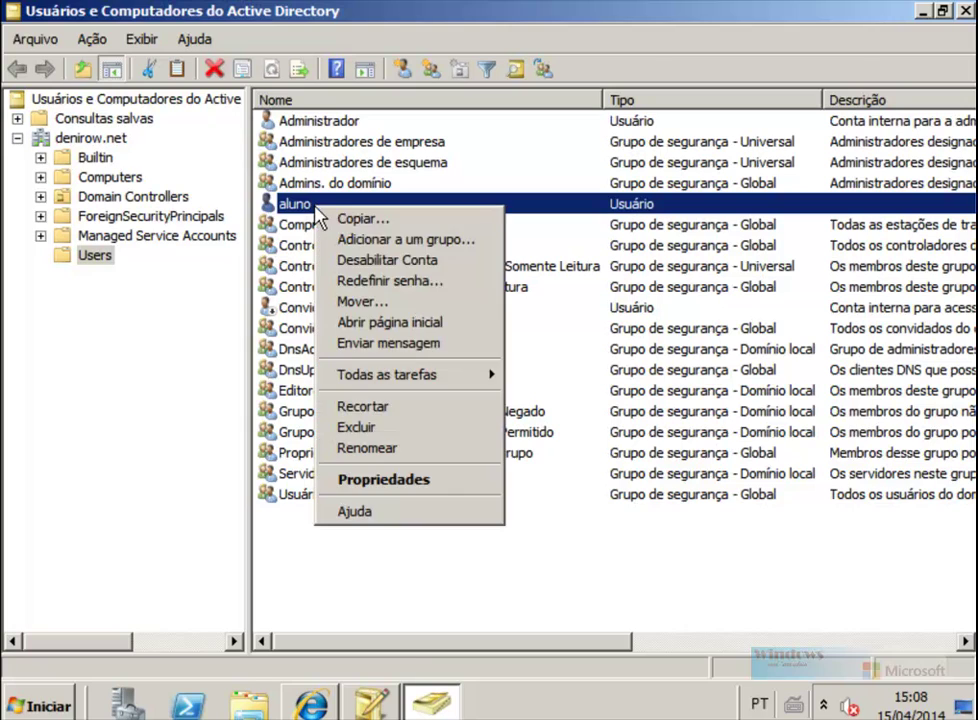
pyautogui.click(383, 282)
pyautogui.write('••')
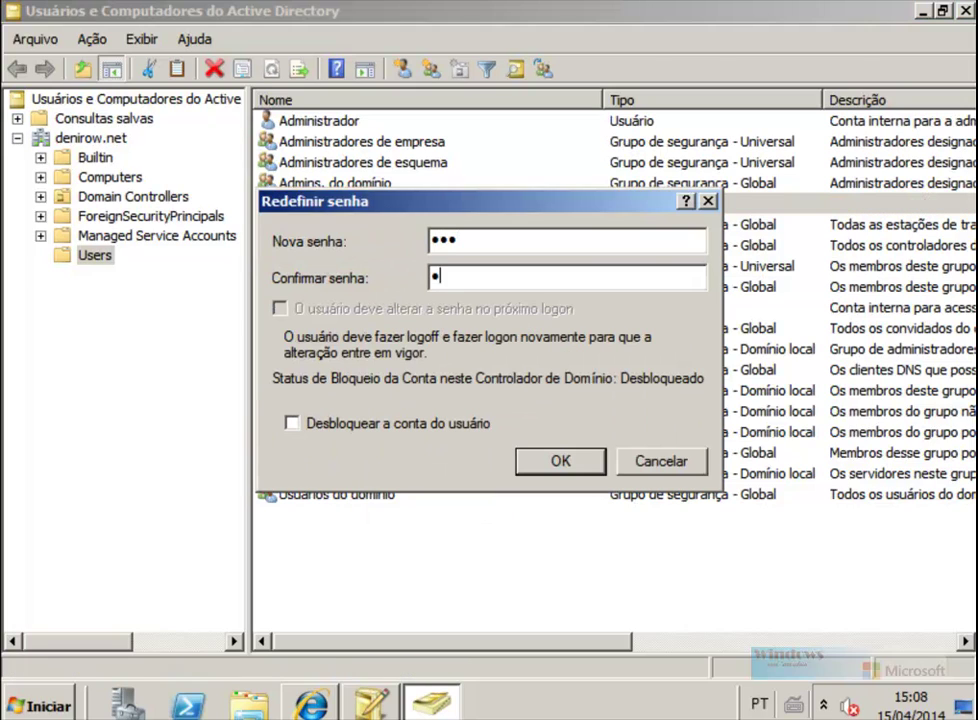
pyautogui.press('Return')
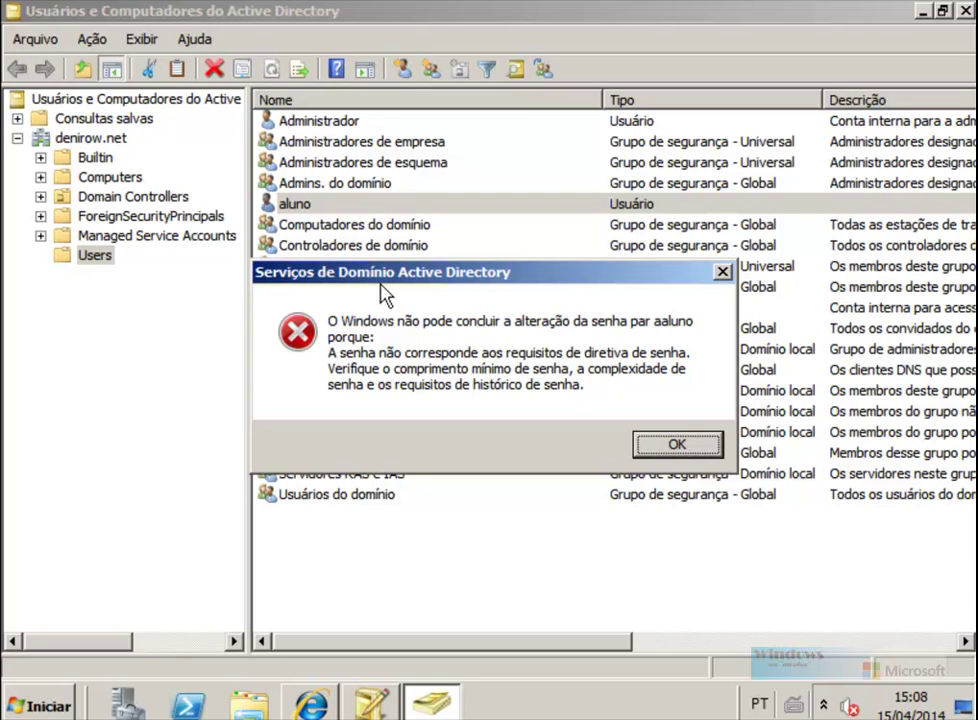
pyautogui.click(667, 444)
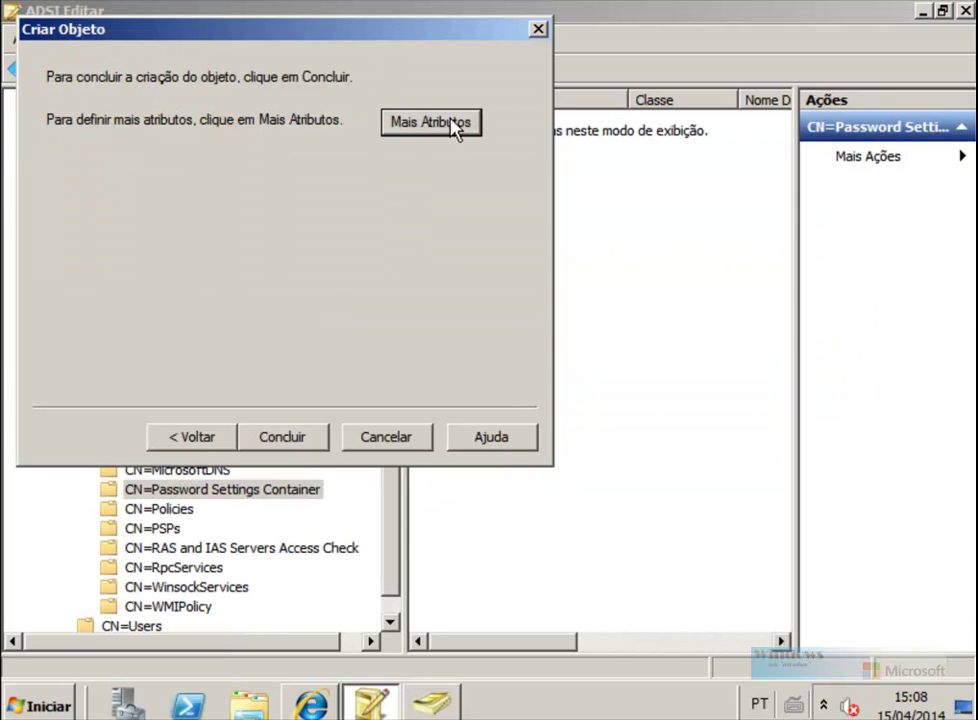
# Step: Open Mais Atributos and select the msDS-PSOAppliesTo property for Senha3Caracteres
pyautogui.click(452, 124)
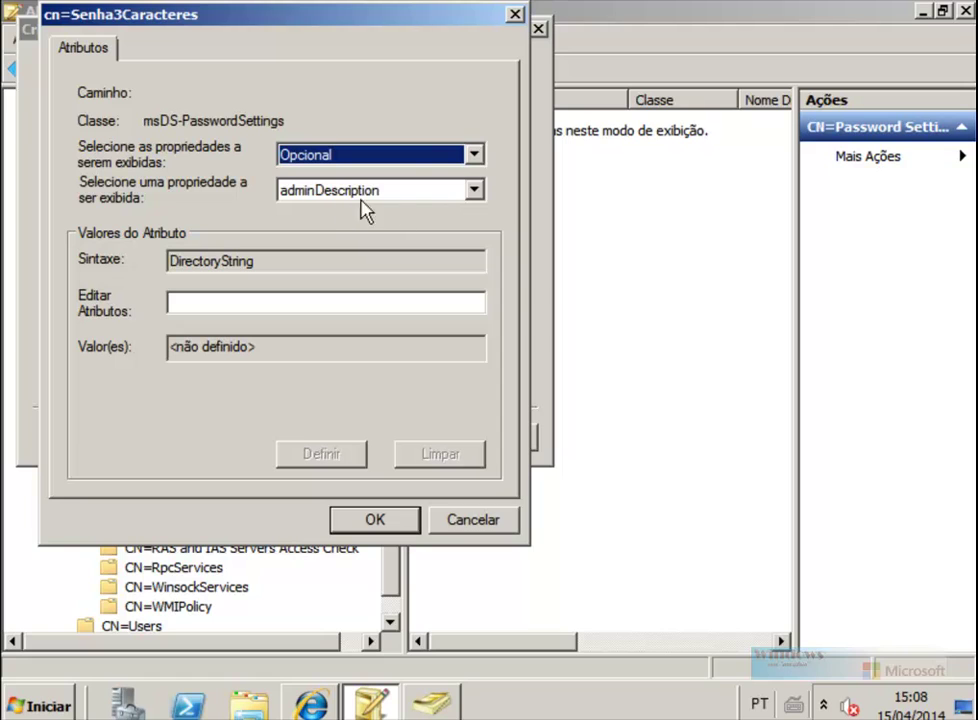
pyautogui.click(474, 189)
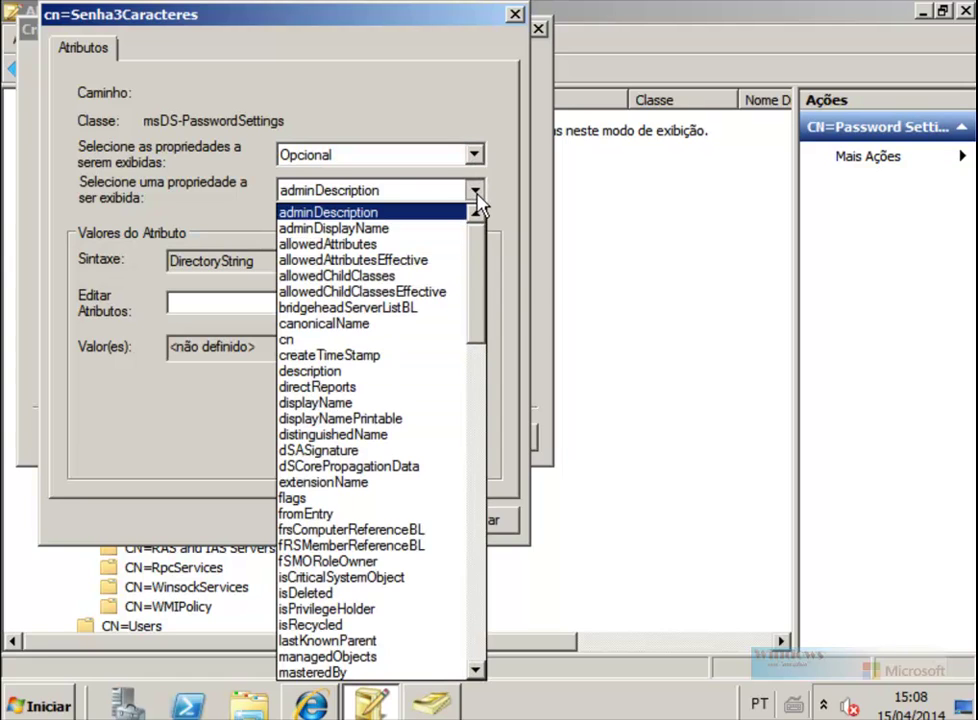
pyautogui.scroll(-1, 478, 280)
pyautogui.moveTo(478, 280); pyautogui.dragTo(489, 447)
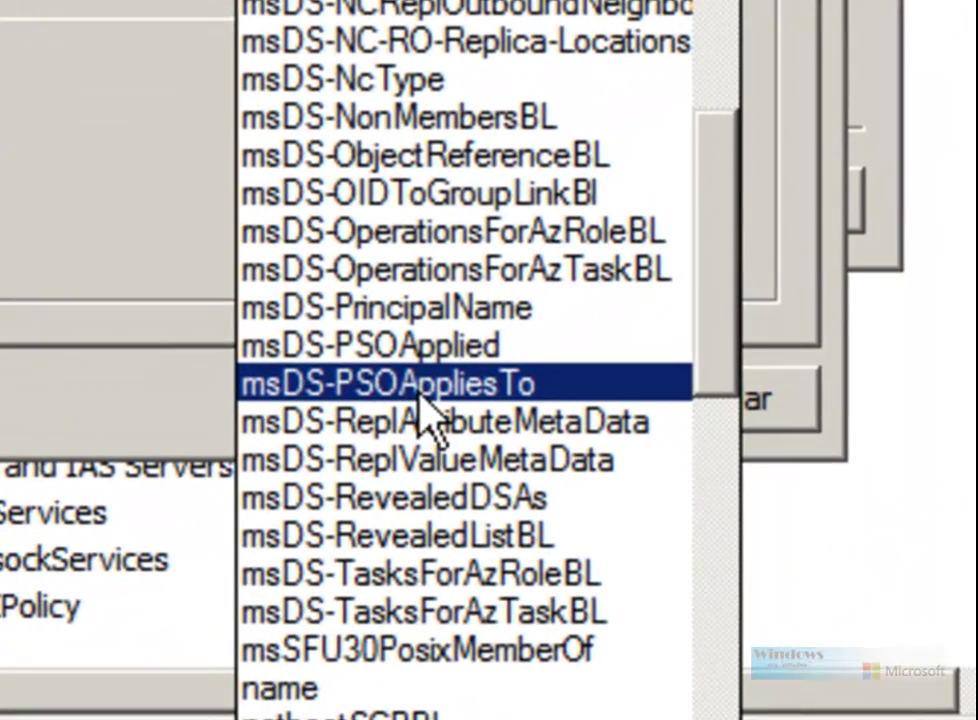
pyautogui.click(420, 394)
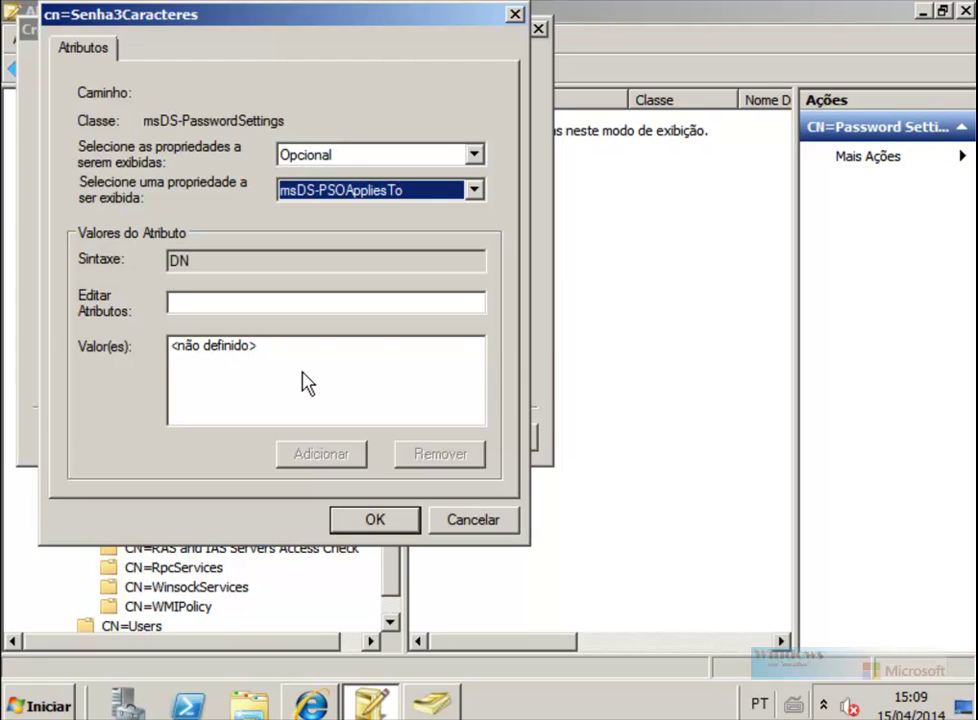
# Step: Enable Exibir > Recursos avançados and show the Users container
pyautogui.click(435, 700)
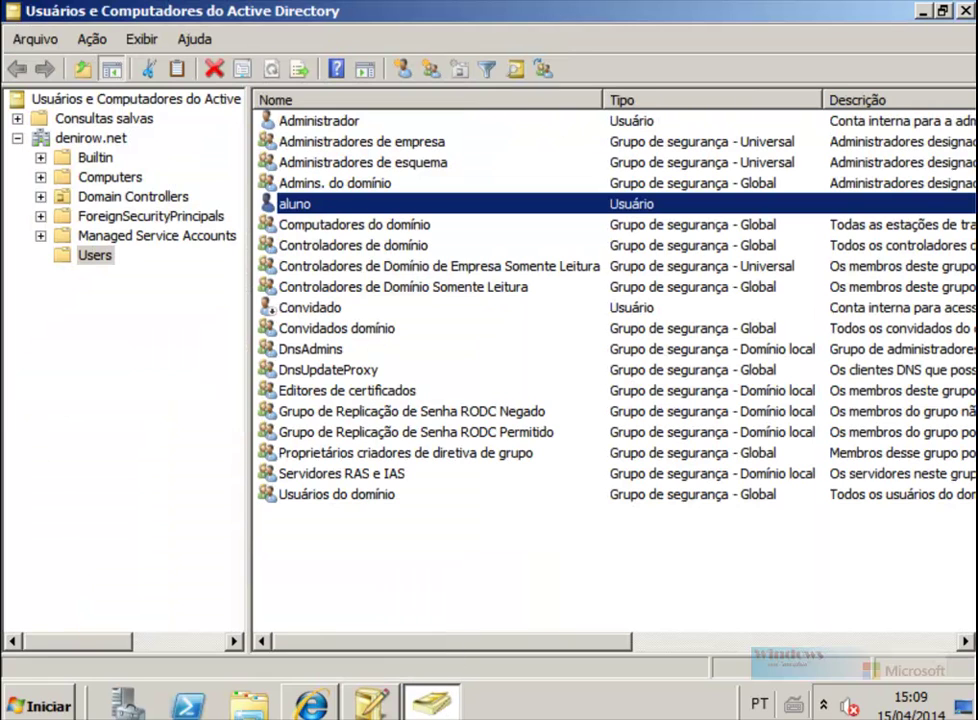
pyautogui.rightClick(297, 204)
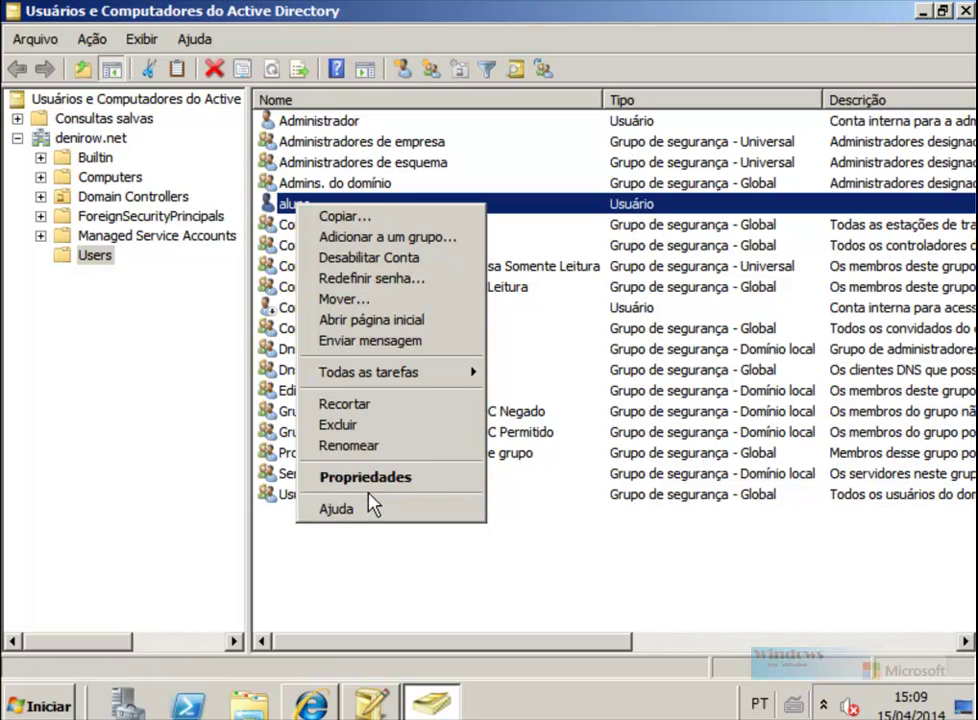
pyautogui.click(368, 478)
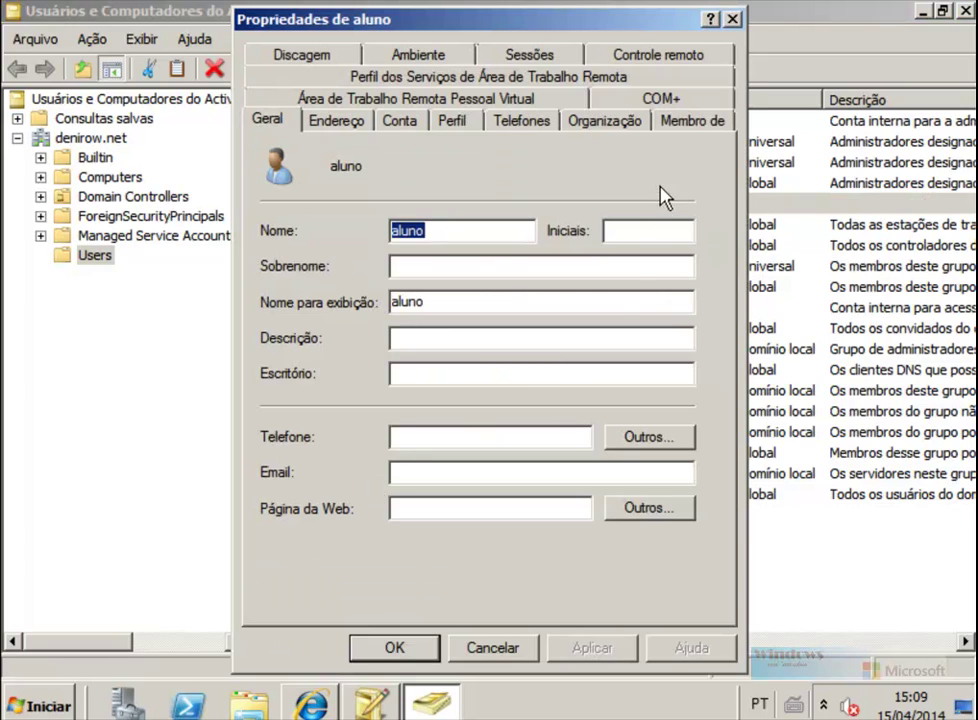
pyautogui.click(68, 12)
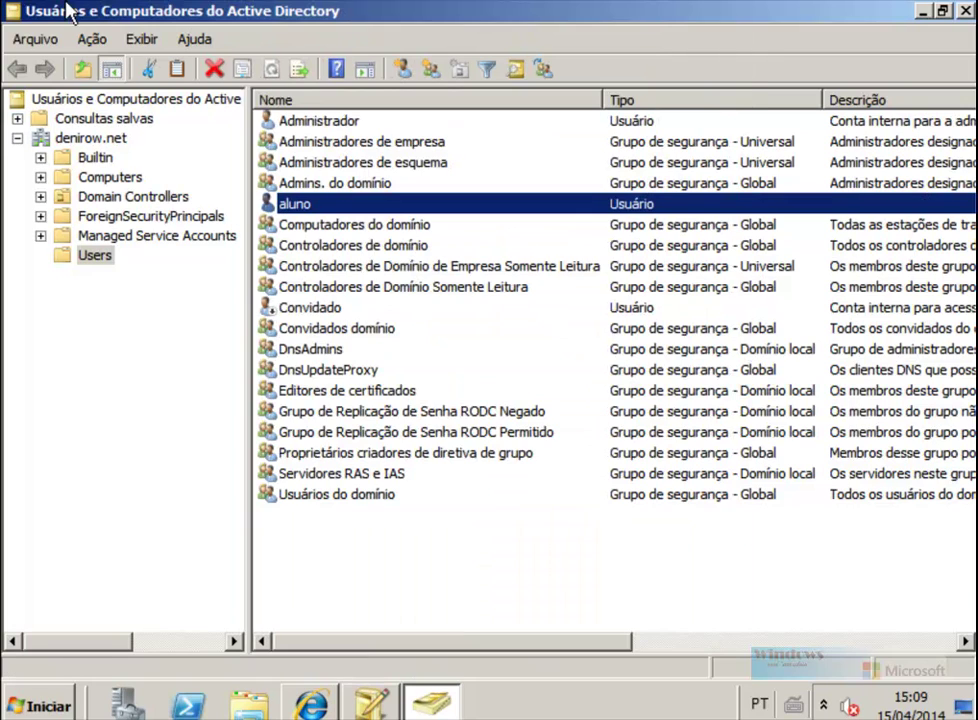
pyautogui.click(139, 39)
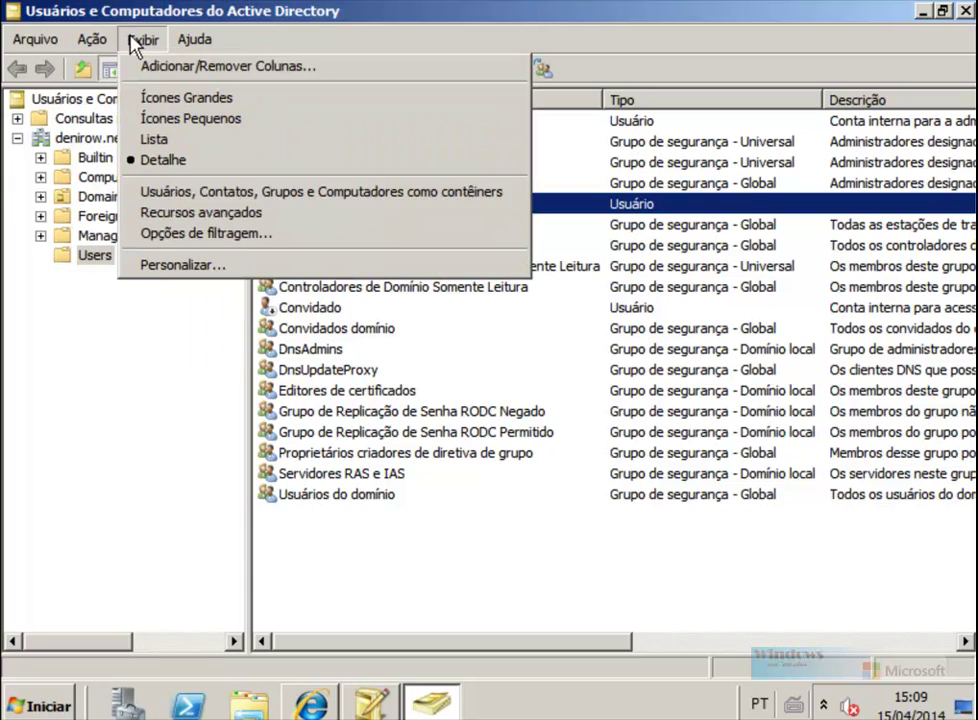
pyautogui.click(183, 222)
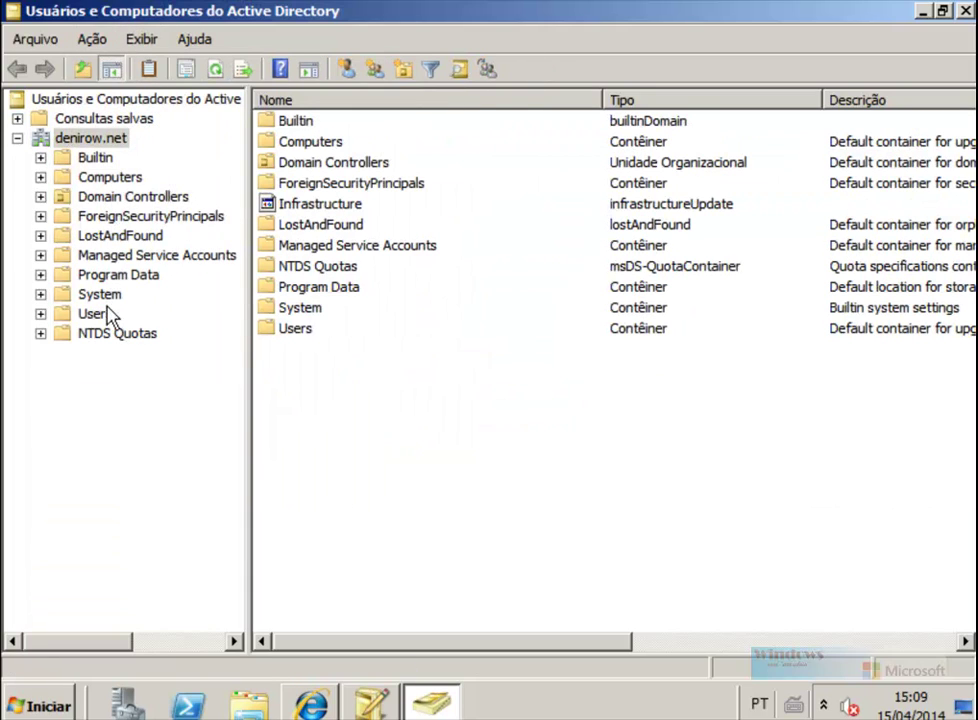
pyautogui.click(110, 316)
# Step: Copy aluno's distinguishedName from the Editor de Atributos in its properties
pyautogui.click(297, 203)
pyautogui.rightClick(297, 203)
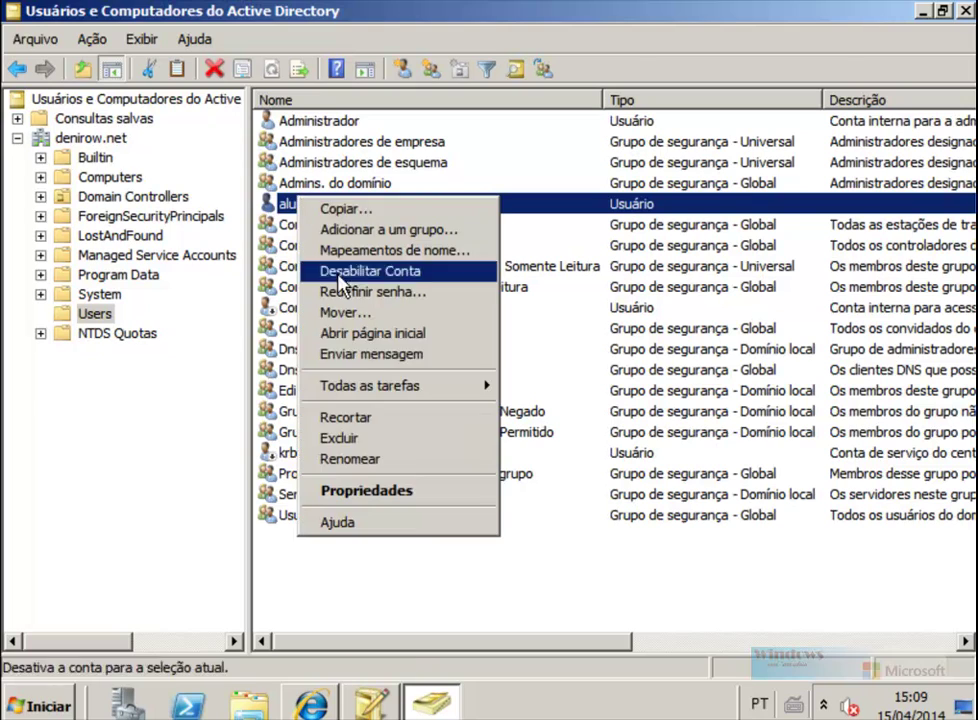
pyautogui.click(367, 491)
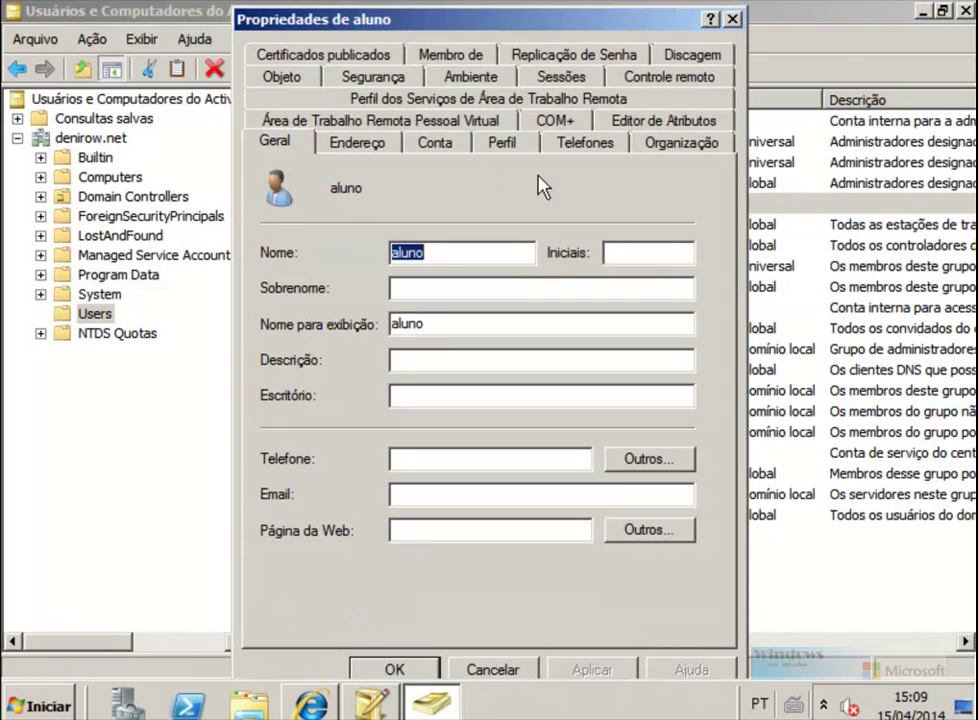
pyautogui.click(664, 117)
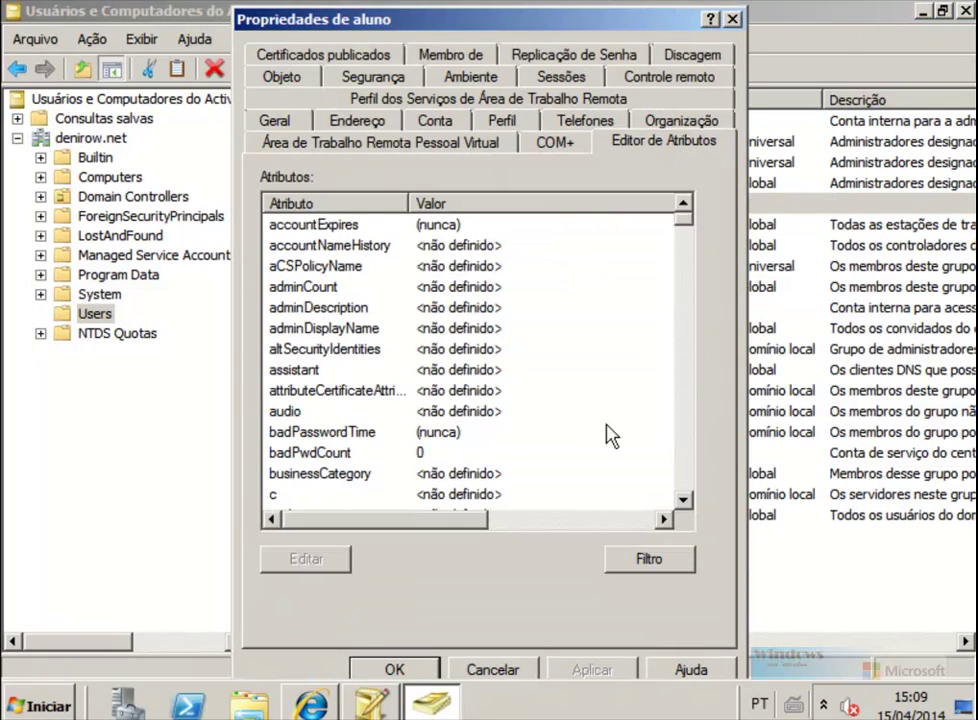
pyautogui.click(648, 562)
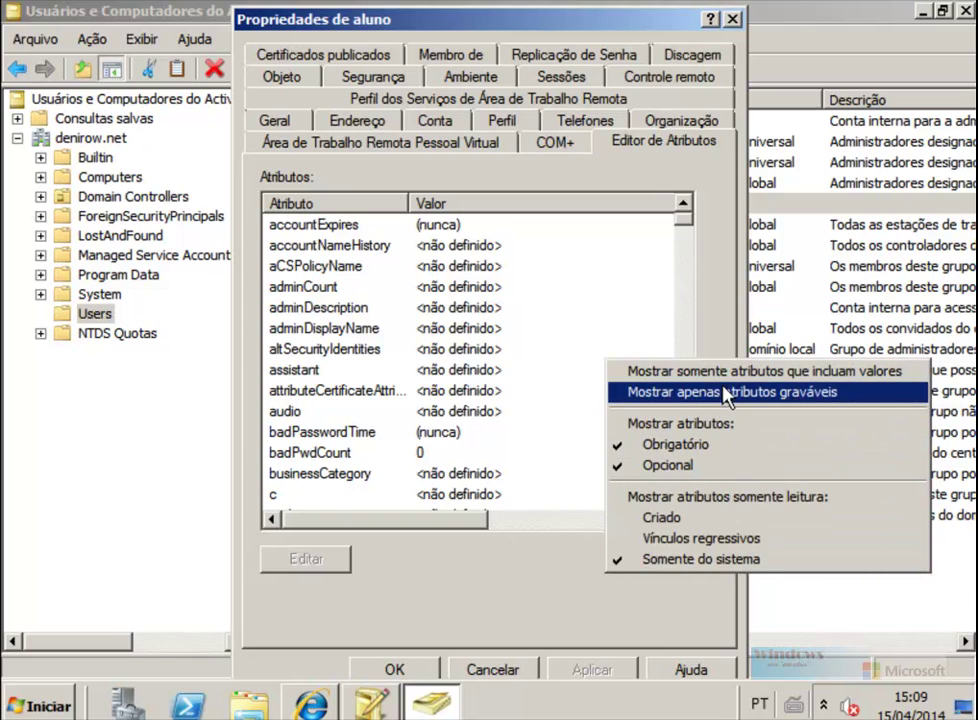
pyautogui.click(655, 371)
pyautogui.click(470, 373)
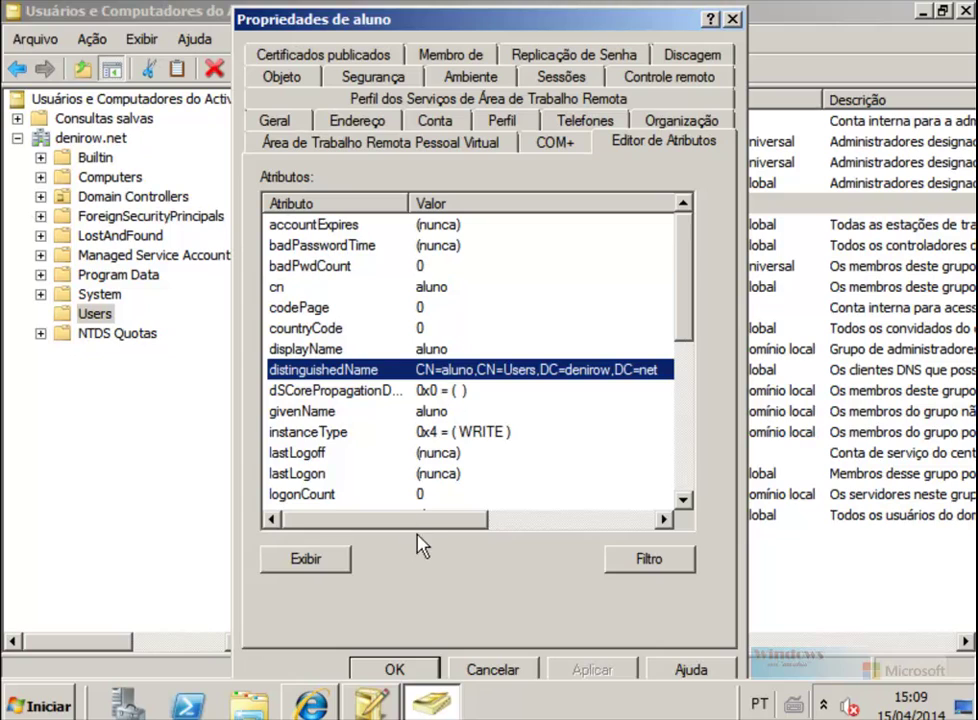
pyautogui.doubleClick(462, 372)
pyautogui.hotkey('ctrl', 'c')
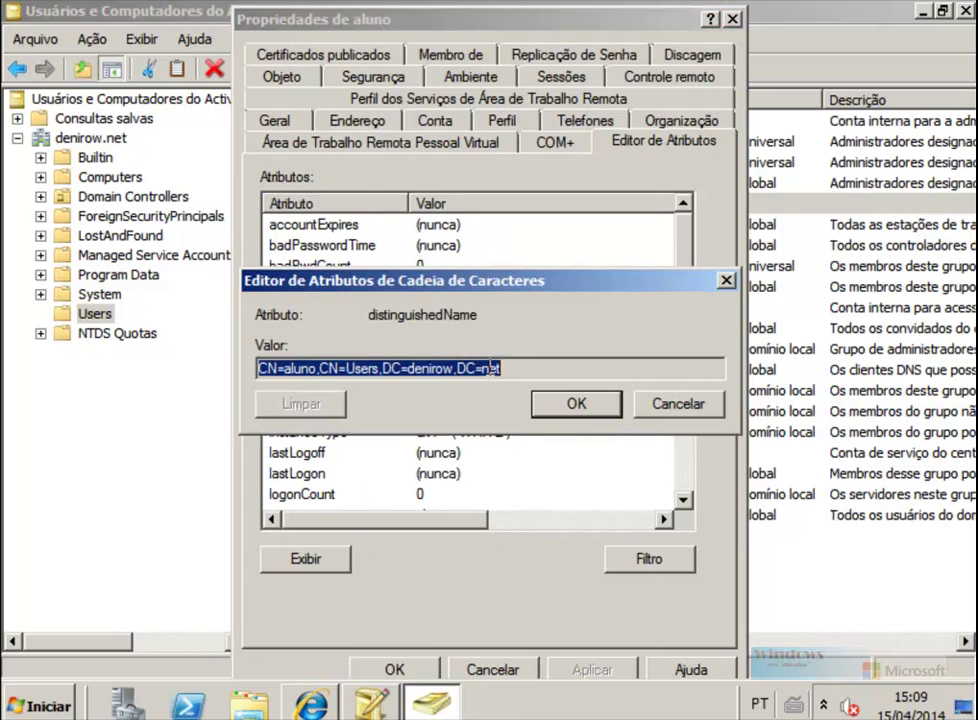
pyautogui.click(565, 401)
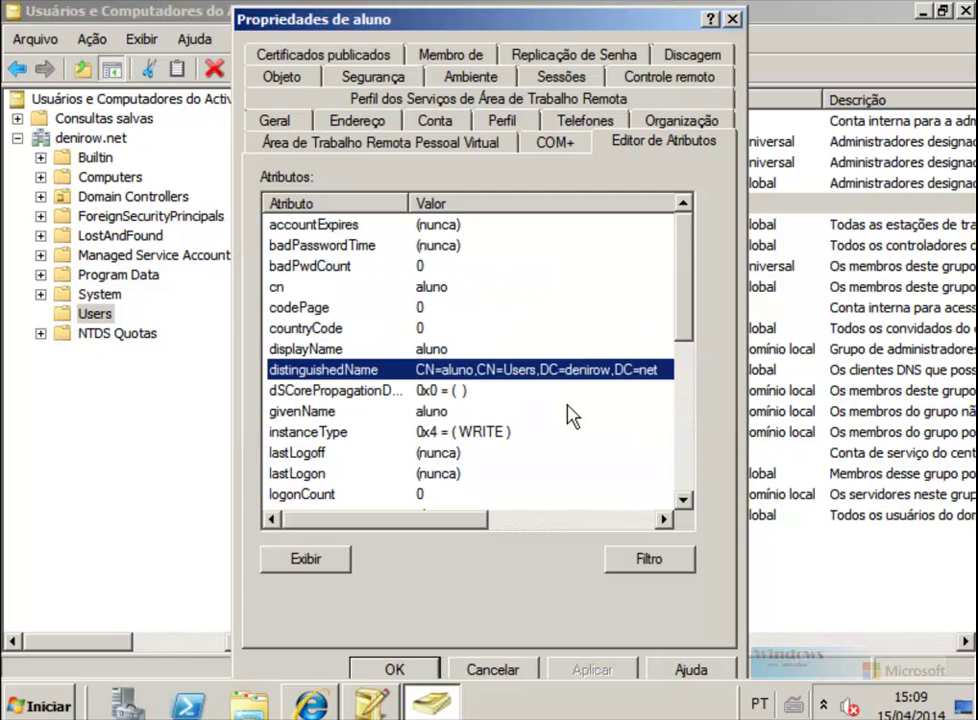
pyautogui.click(413, 676)
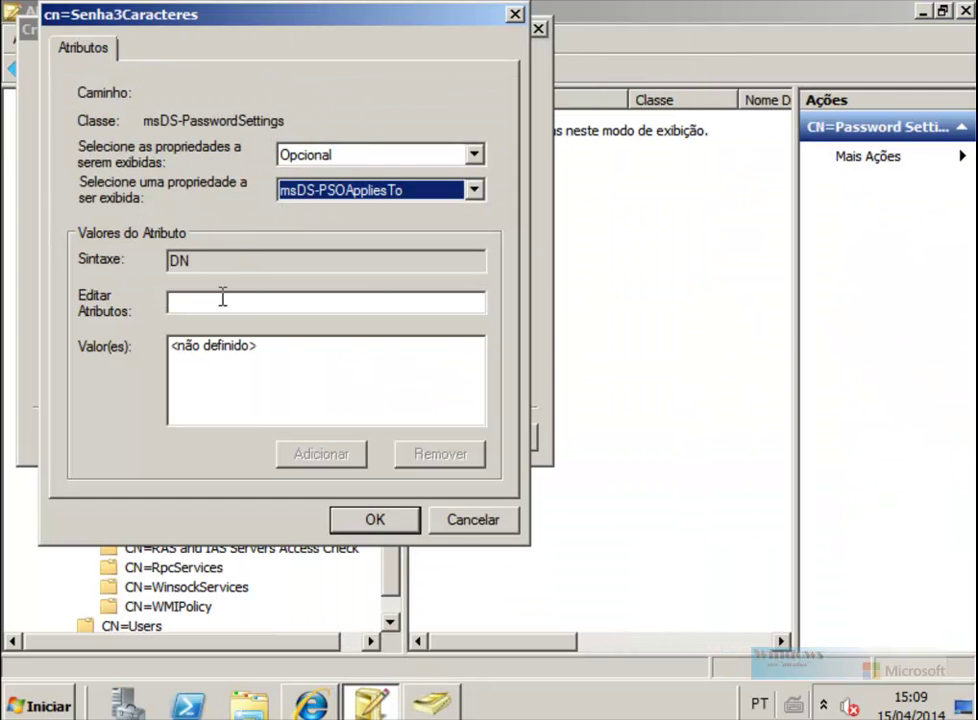
# Step: Add aluno's DN to msDS-PSOAppliesTo, finish creating Senha3Caracteres, and close ADSI Edit
pyautogui.click(265, 304)
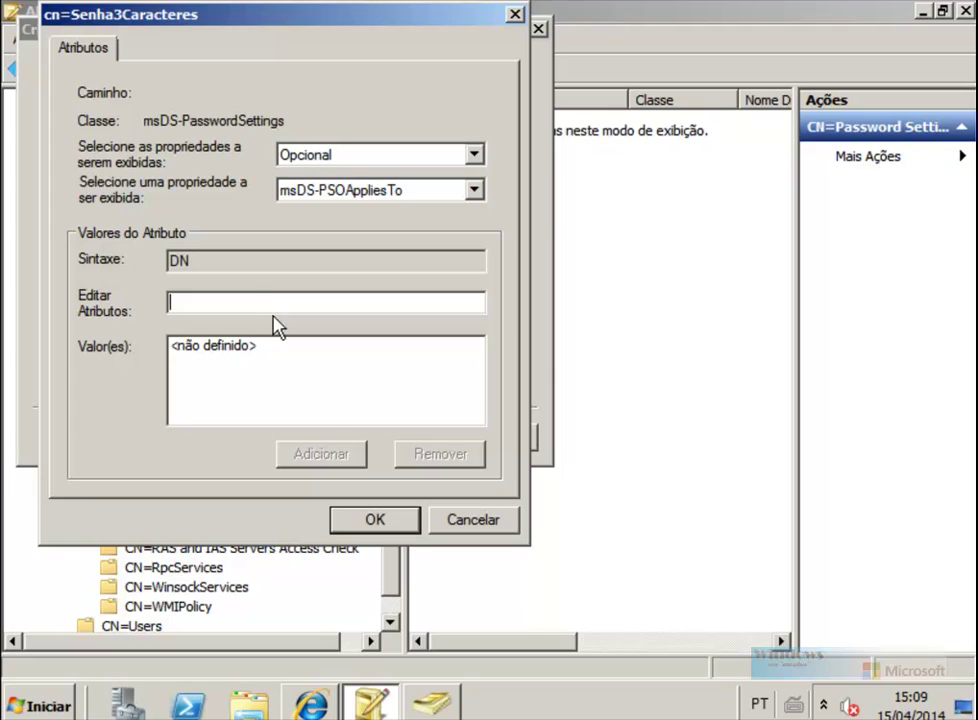
pyautogui.hotkey('ctrl', 'v')
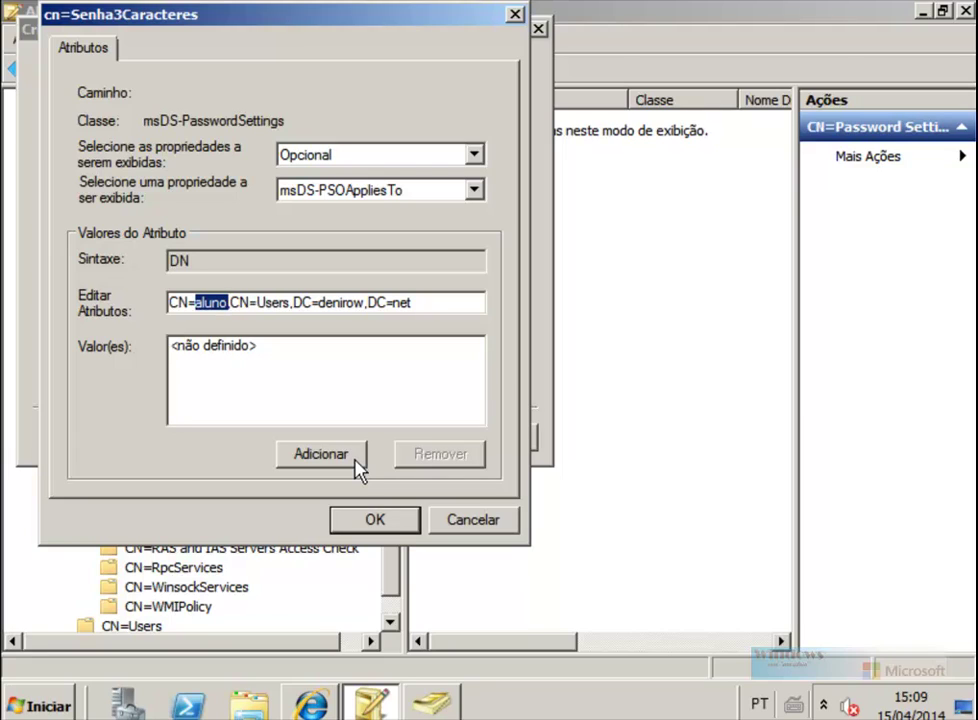
pyautogui.click(323, 458)
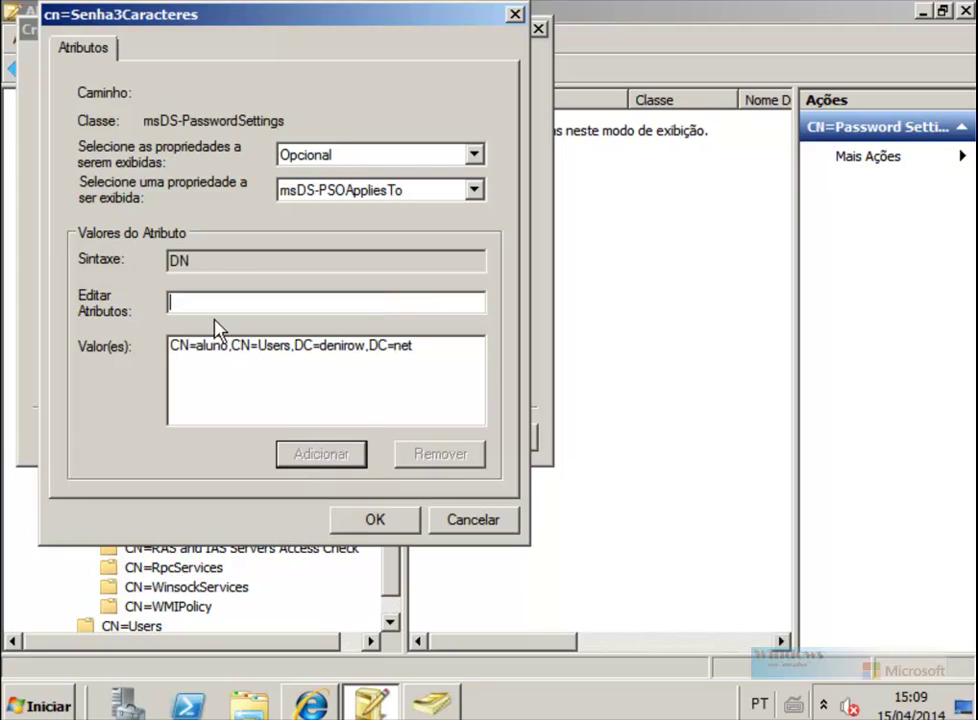
pyautogui.click(393, 524)
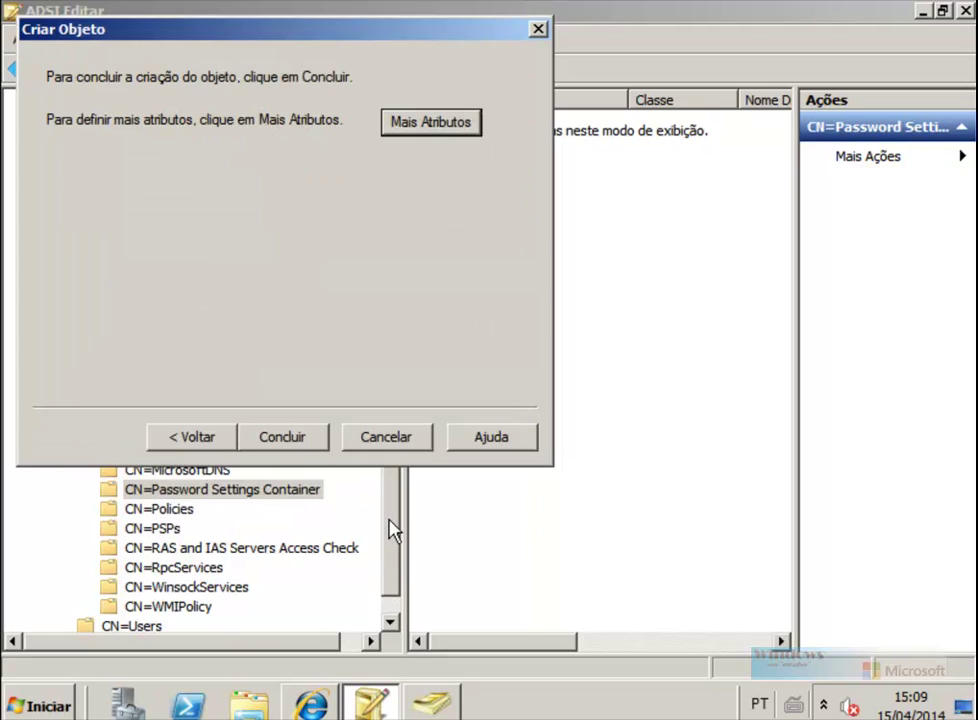
pyautogui.click(288, 436)
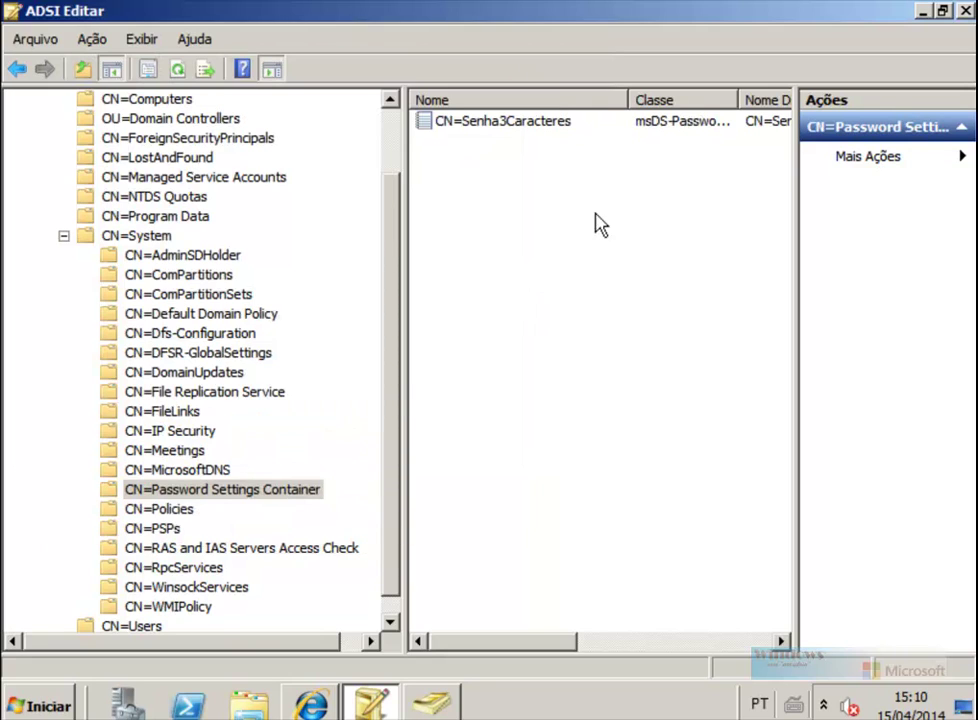
pyautogui.click(546, 120)
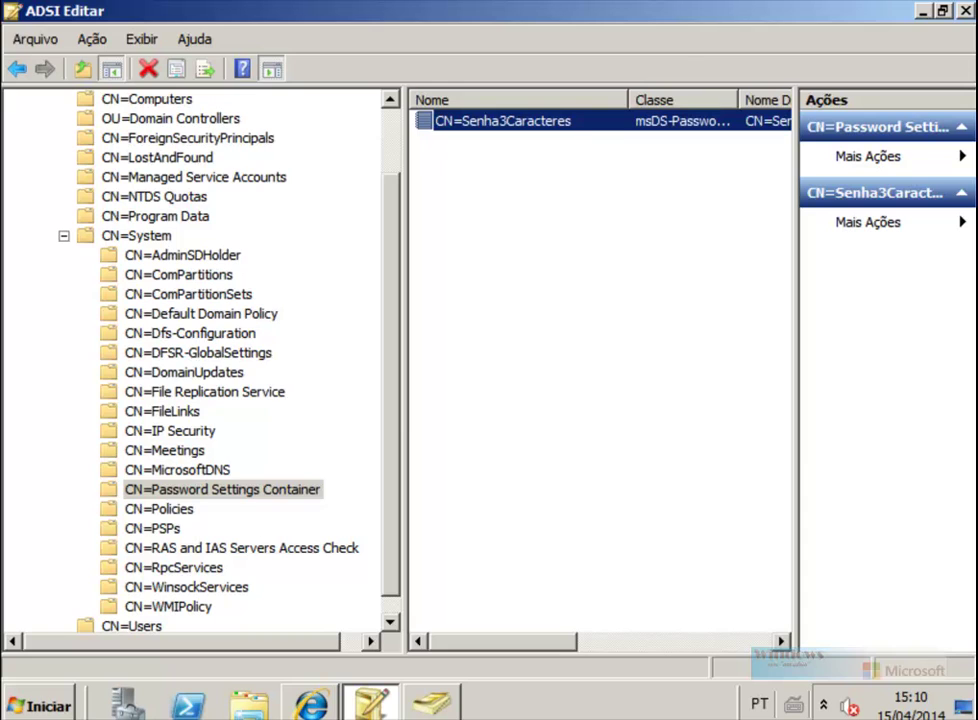
pyautogui.click(966, 12)
pyautogui.click(425, 606)
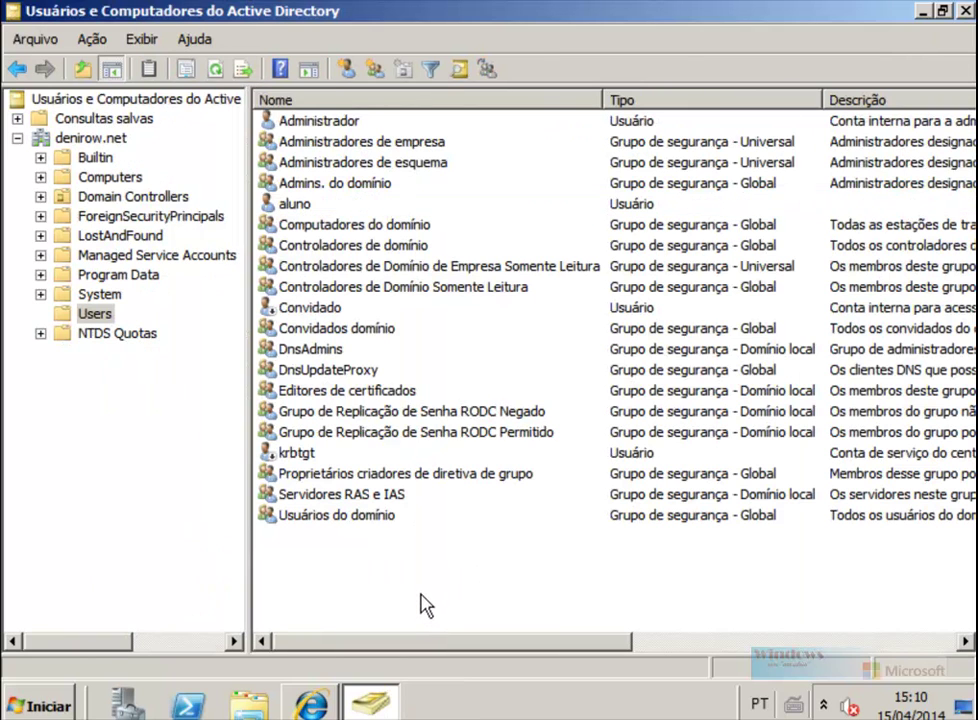
# Step: Reset aluno's password to a three-character value in both fields and dismiss the success notice
pyautogui.click(289, 208)
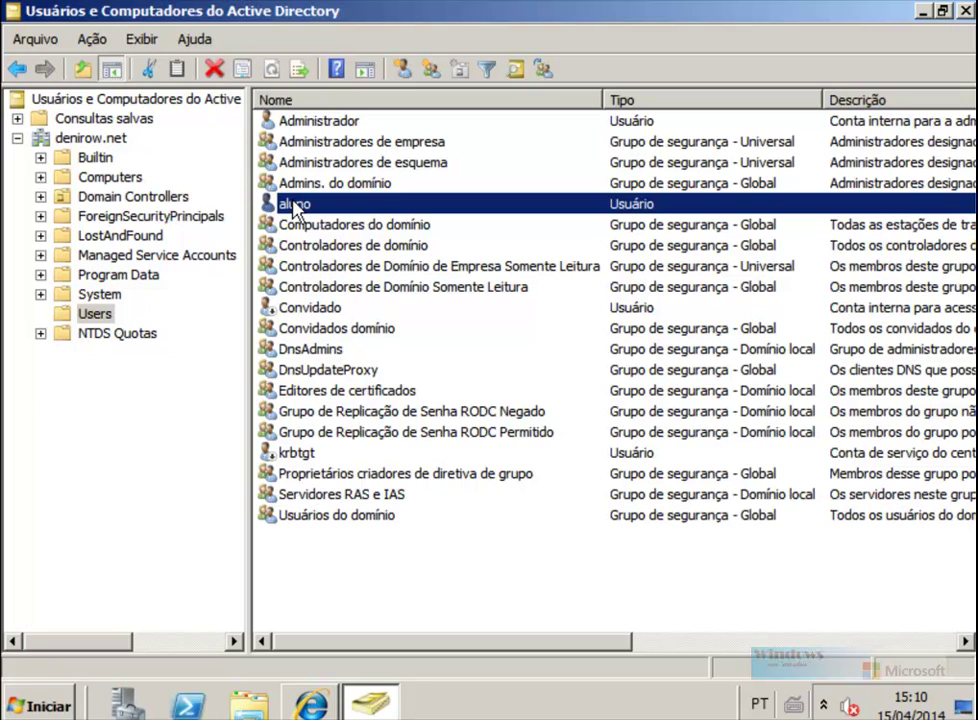
pyautogui.rightClick(293, 206)
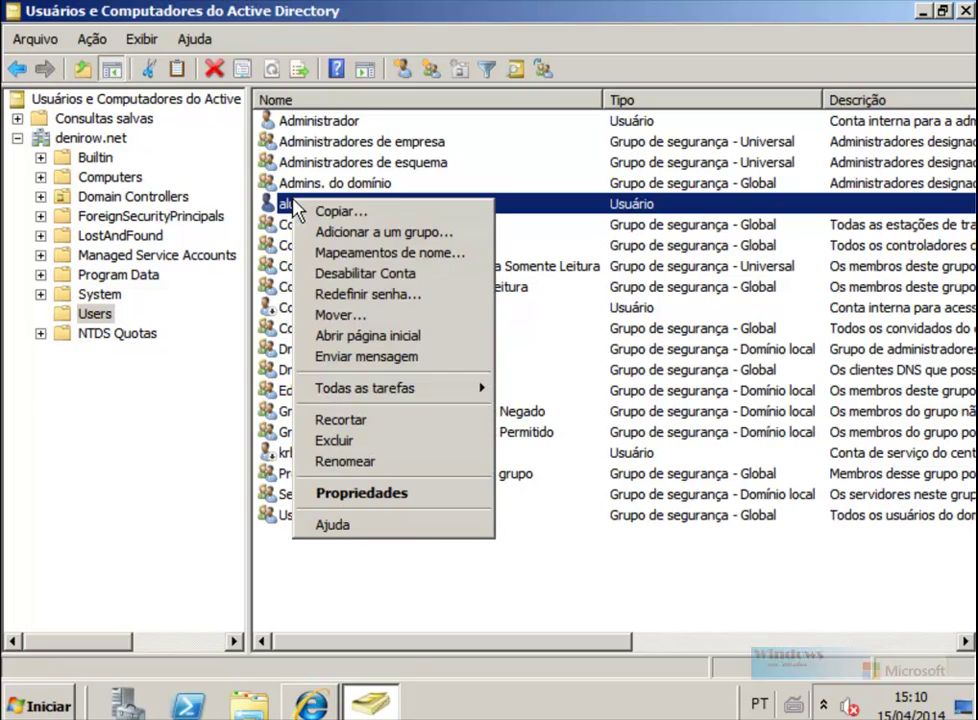
pyautogui.click(330, 293)
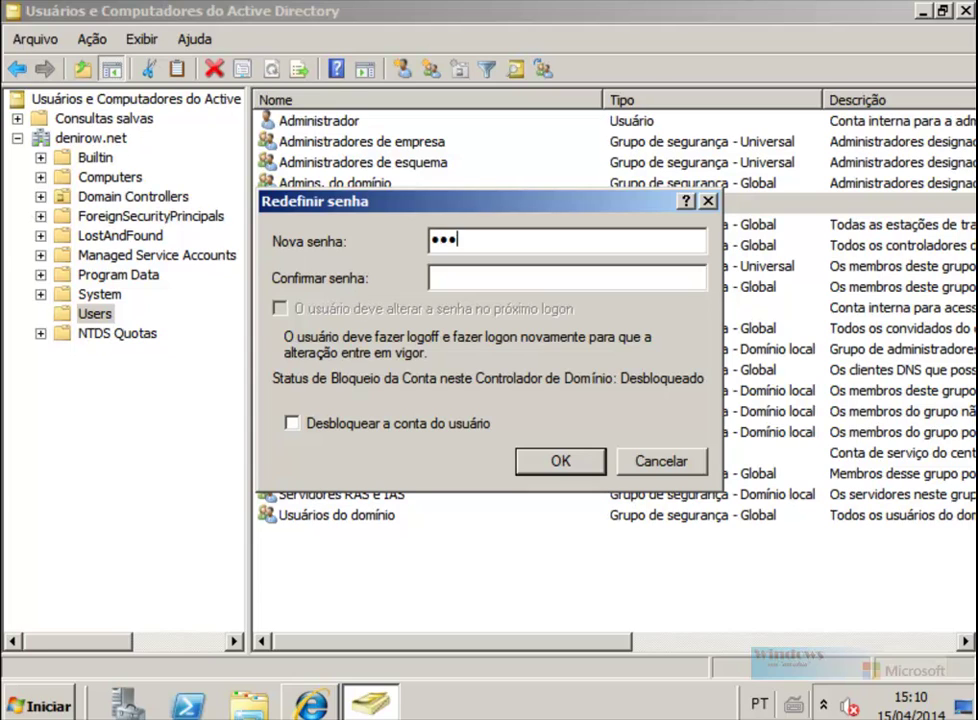
pyautogui.press('Tab')
pyautogui.click(560, 461)
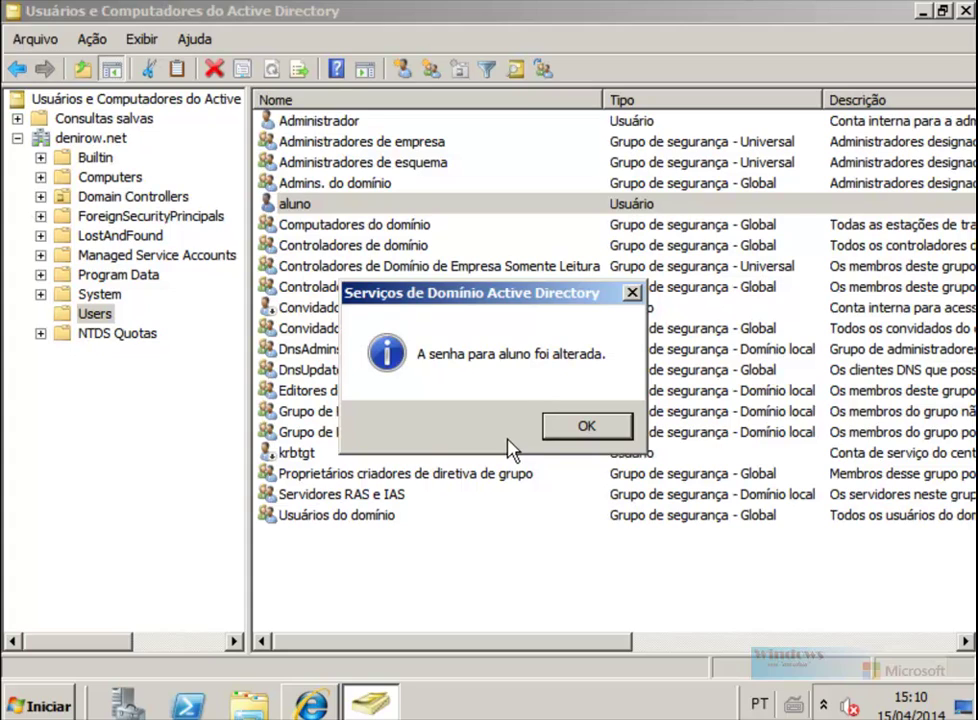
pyautogui.click(570, 428)
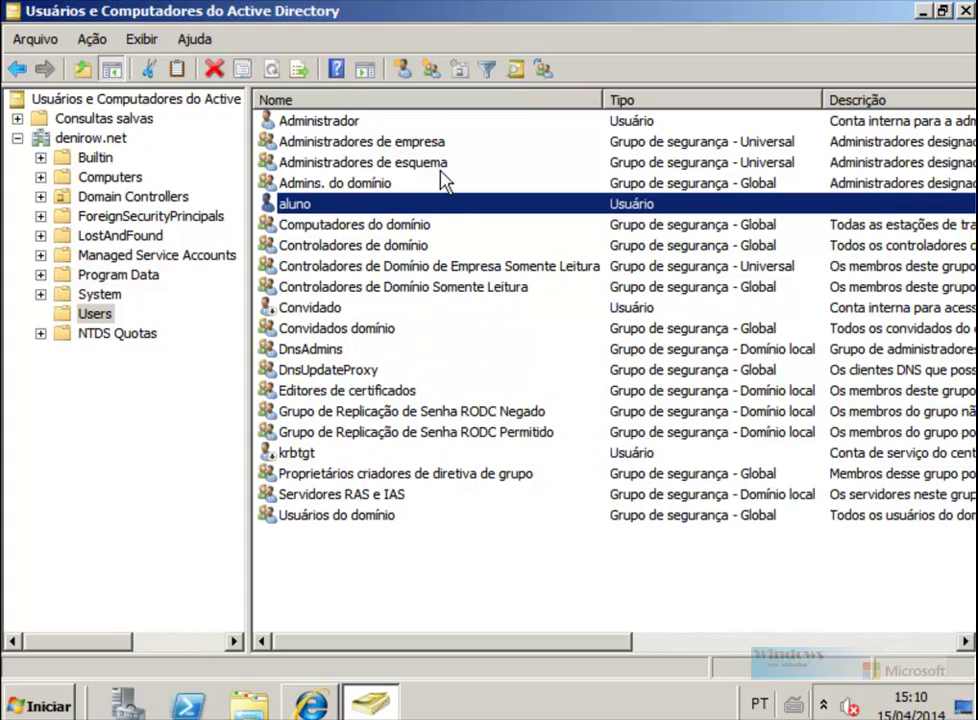
# Step: Create the user professor with logon name 'professor' and an initial password
pyautogui.click(402, 68)
pyautogui.write('profess')
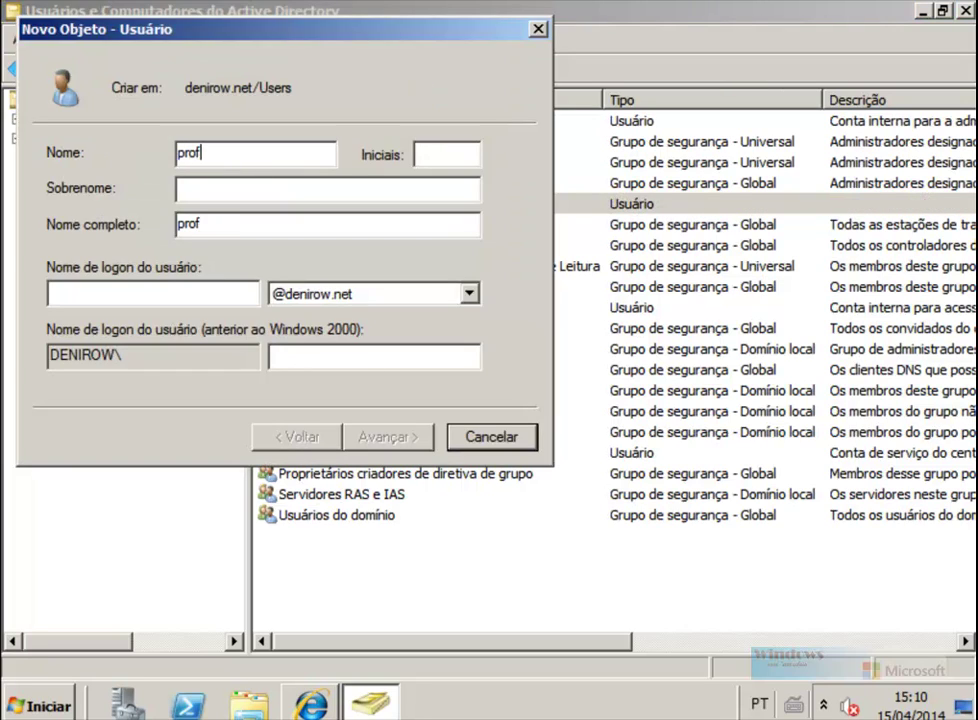
pyautogui.press('Tab')
pyautogui.press('Tab')
pyautogui.write('professor')
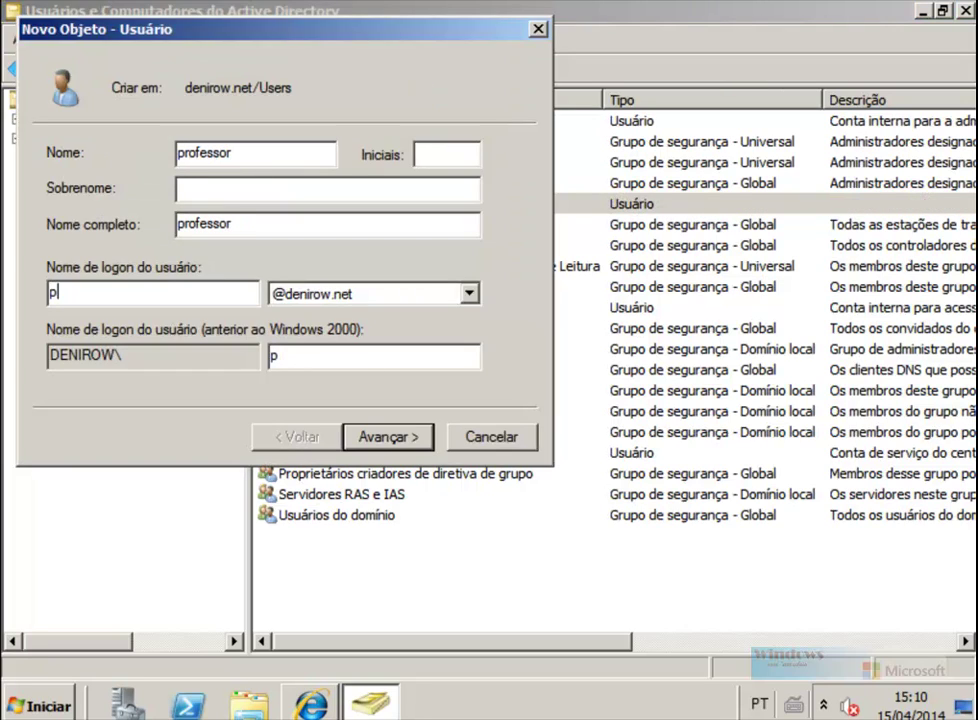
pyautogui.click(413, 436)
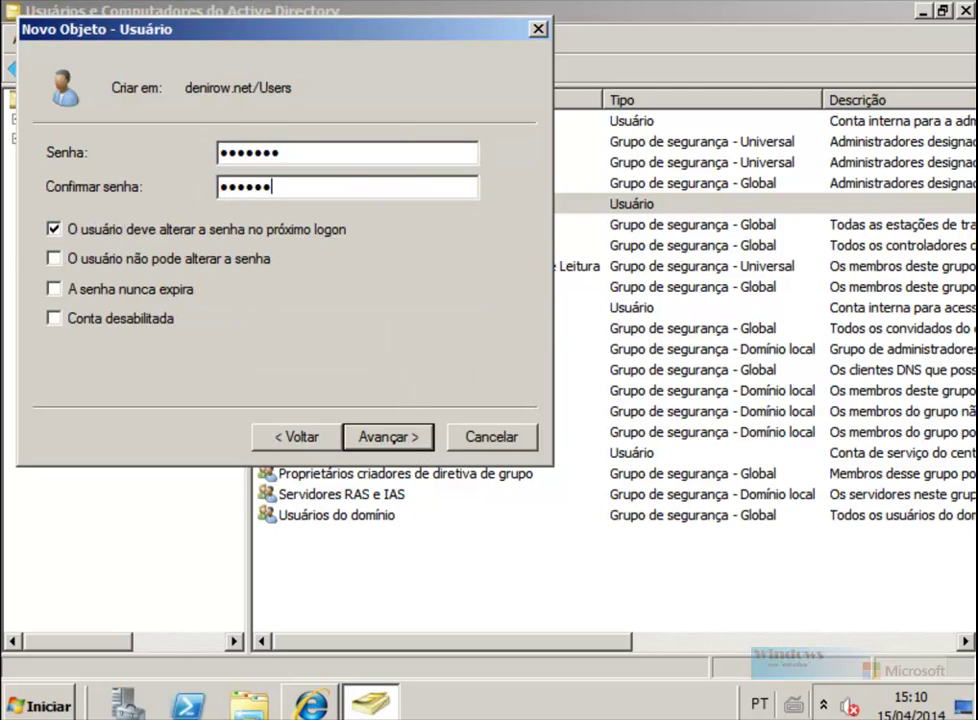
pyautogui.click(389, 448)
pyautogui.click(393, 438)
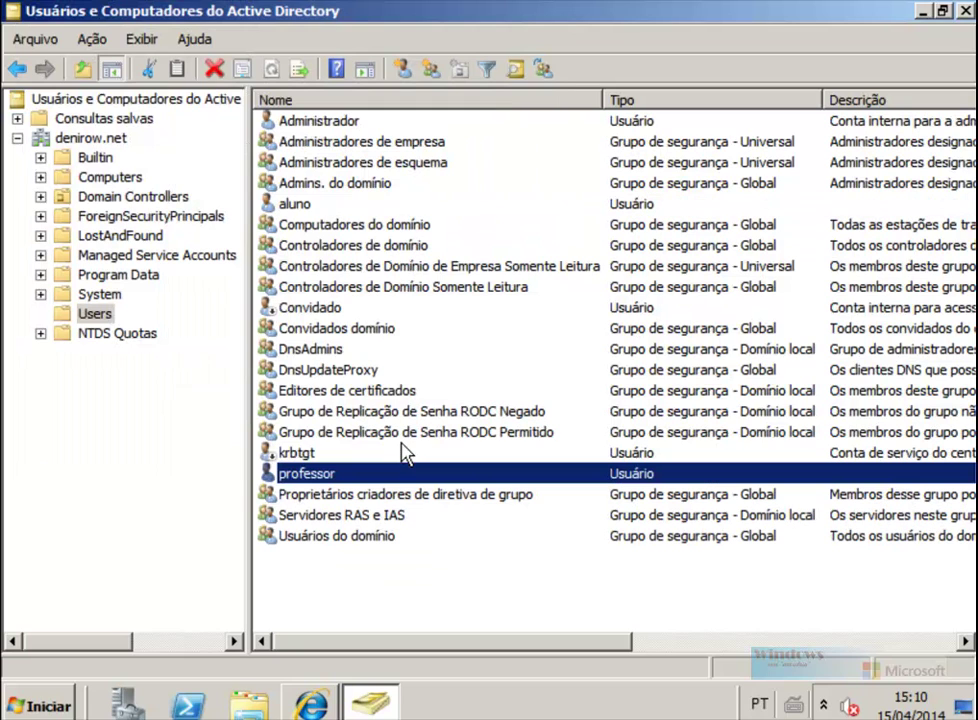
# Step: Attempt a three-character password reset for professor and dismiss the policy rejection
pyautogui.rightClick(370, 476)
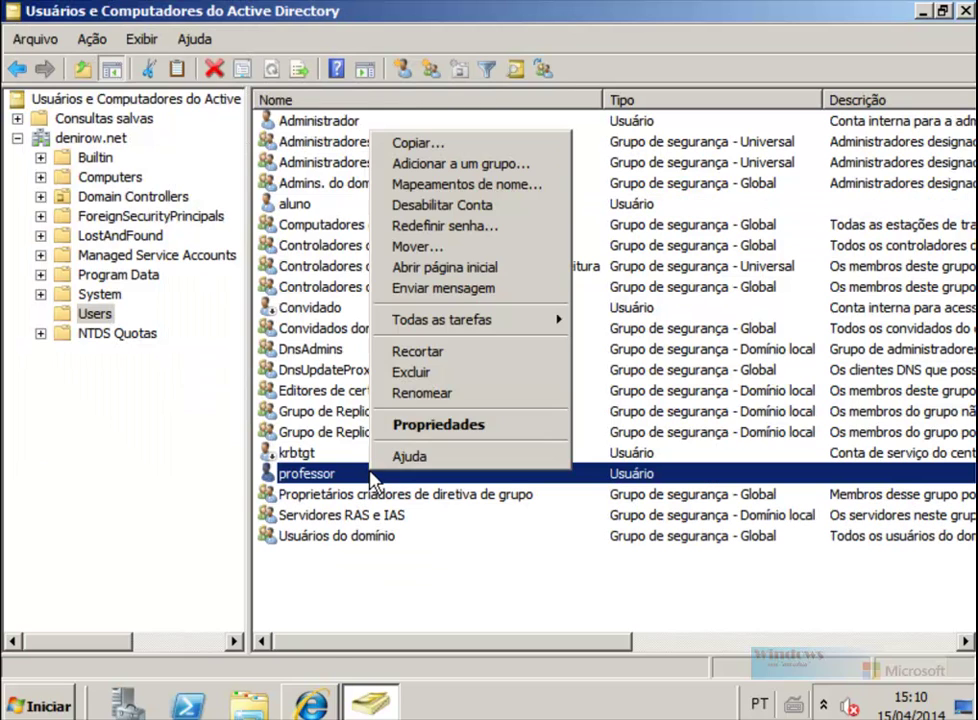
pyautogui.click(469, 228)
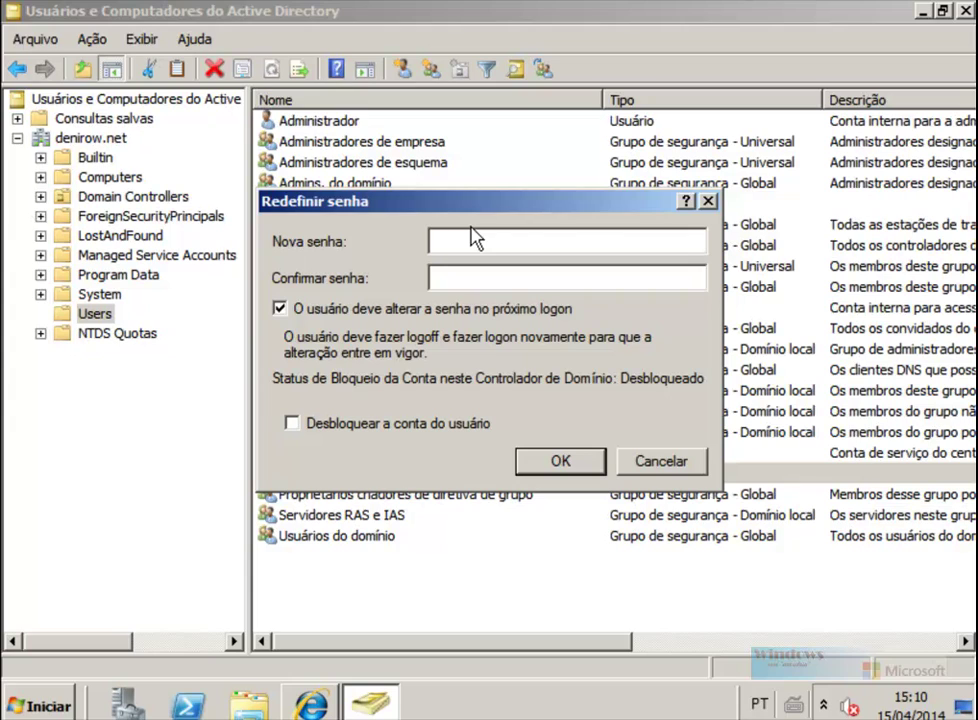
pyautogui.press('Tab')
pyautogui.press('Return')
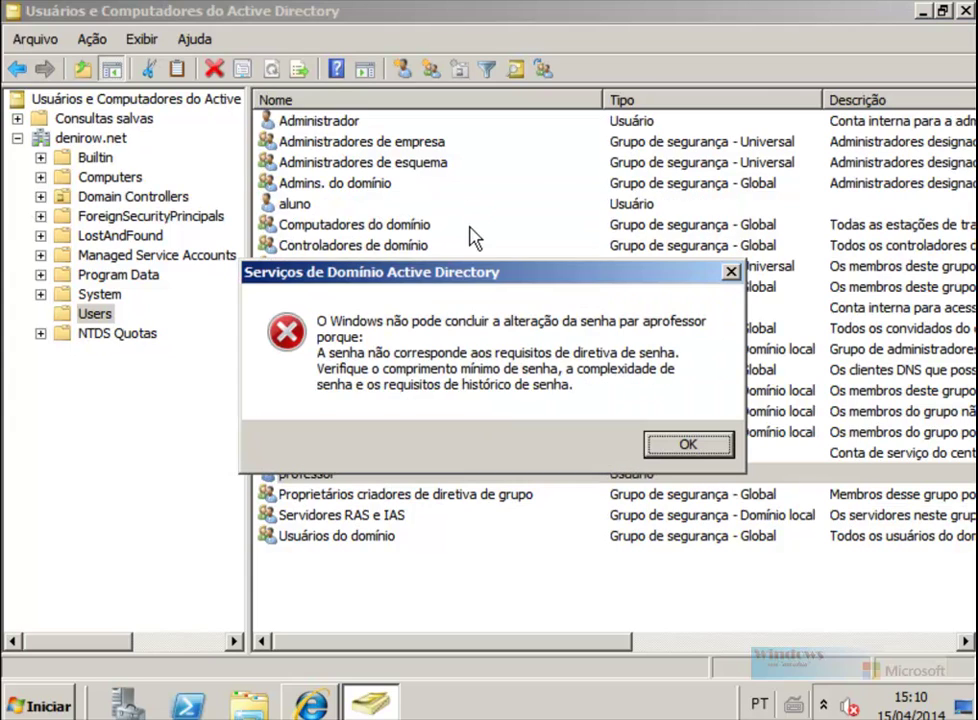
pyautogui.press('Return')
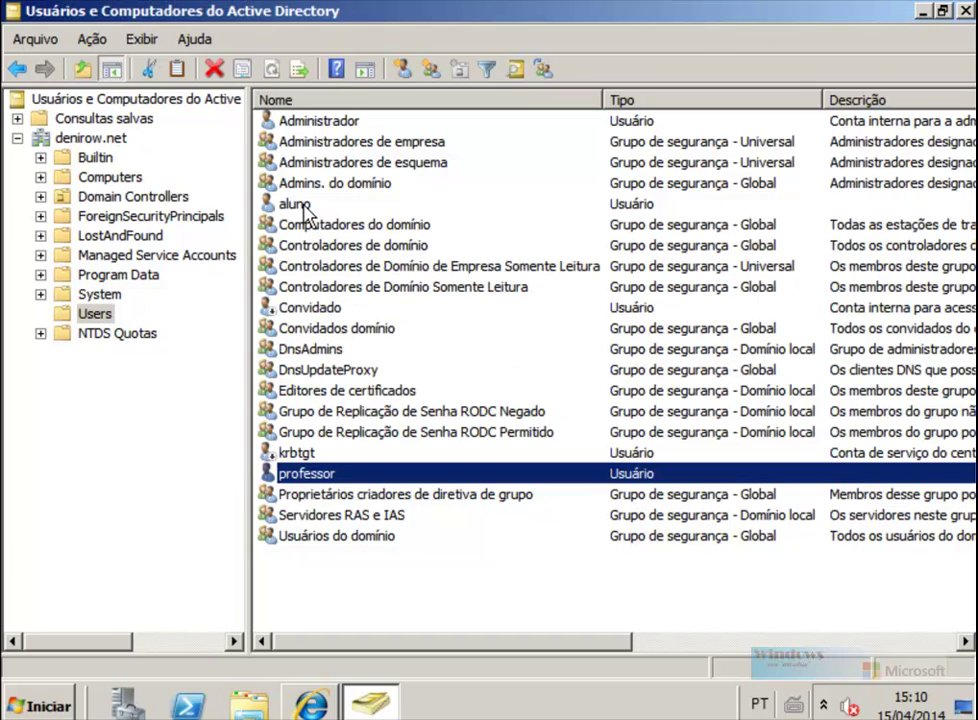
pyautogui.click(305, 209)
# Step: Create the global security group 'senhasfaceis' in the Users container
pyautogui.click(431, 68)
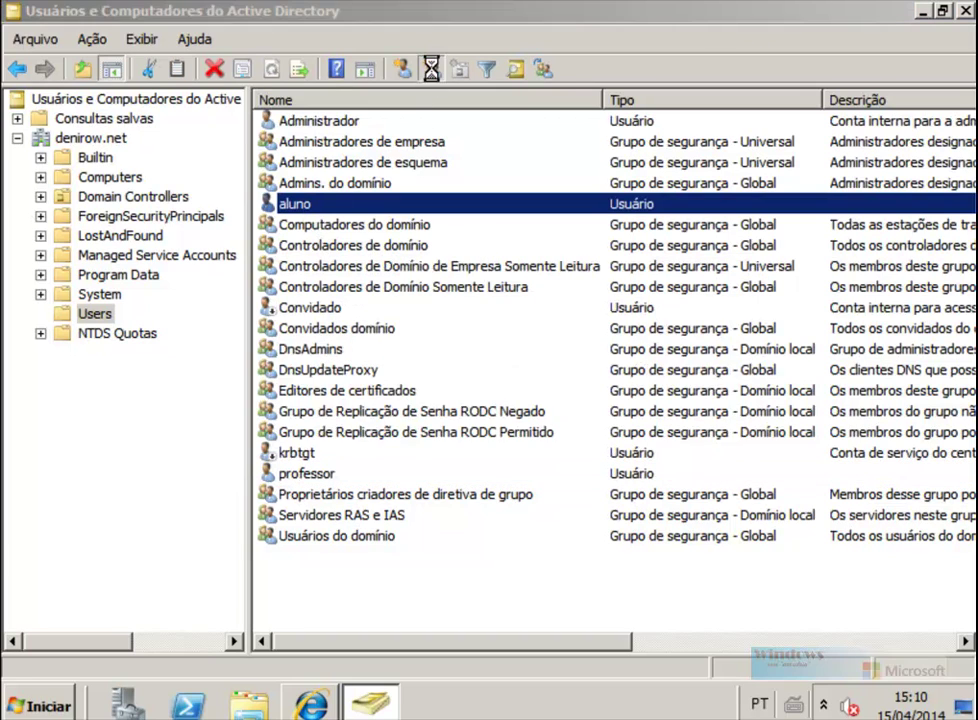
pyautogui.write('senhasfaceis')
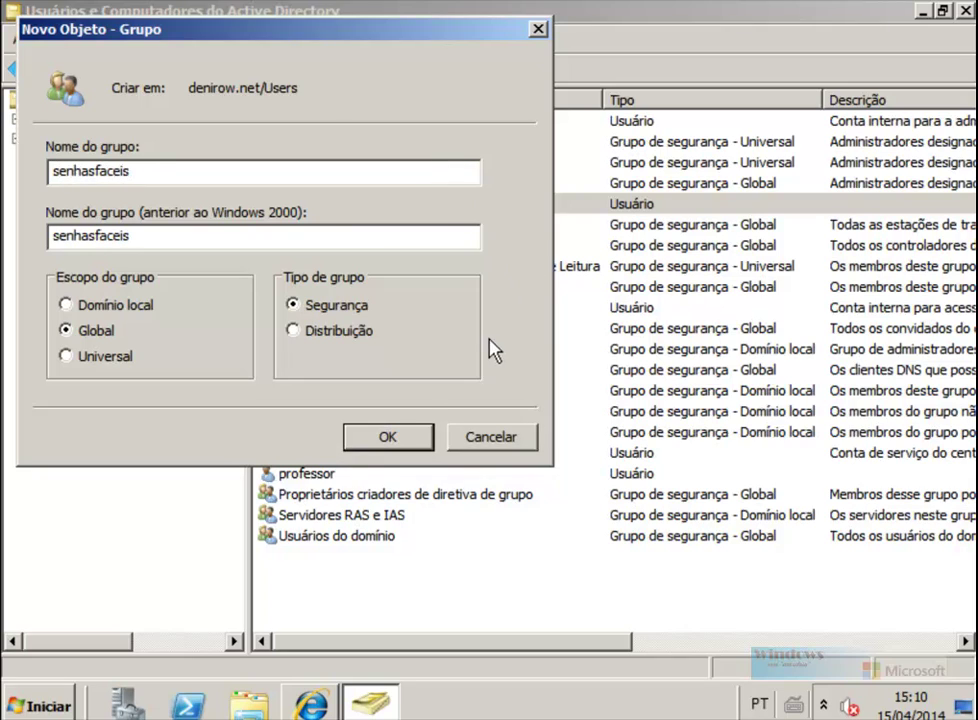
pyautogui.click(368, 443)
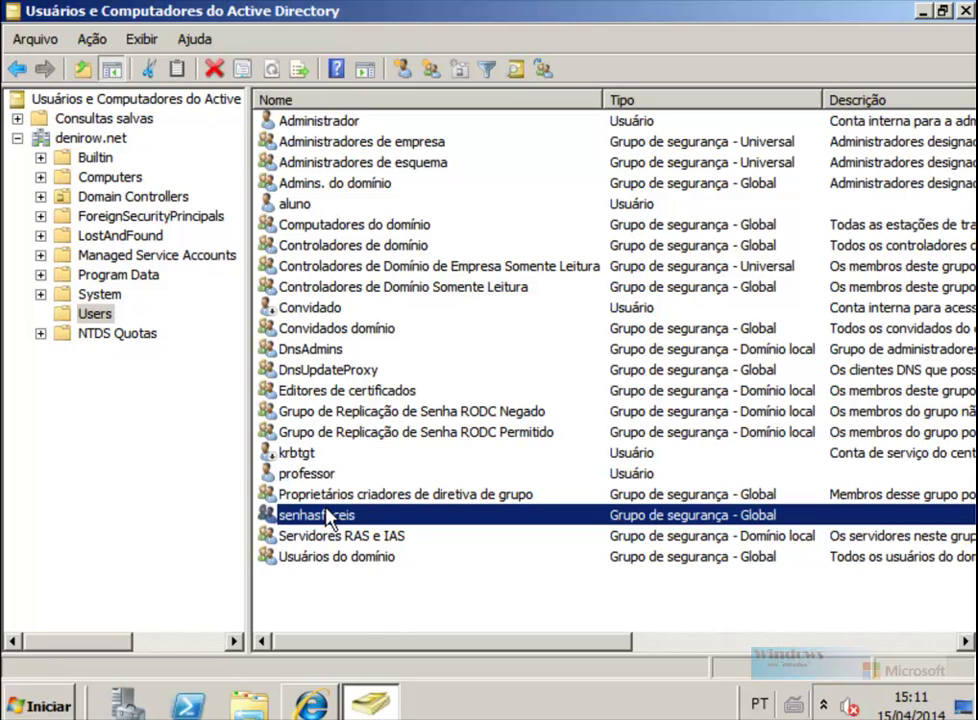
pyautogui.click(20, 703)
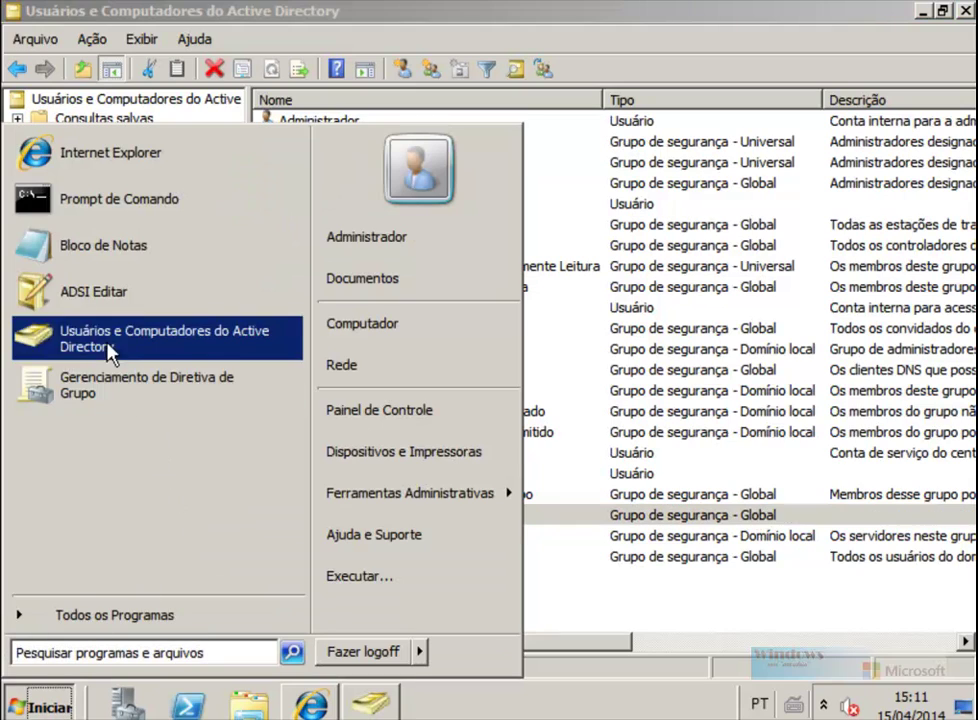
# Step: Launch ADSI Edit and open the properties of CN=Senha3Caracteres in the Password Settings Container
pyautogui.click(105, 298)
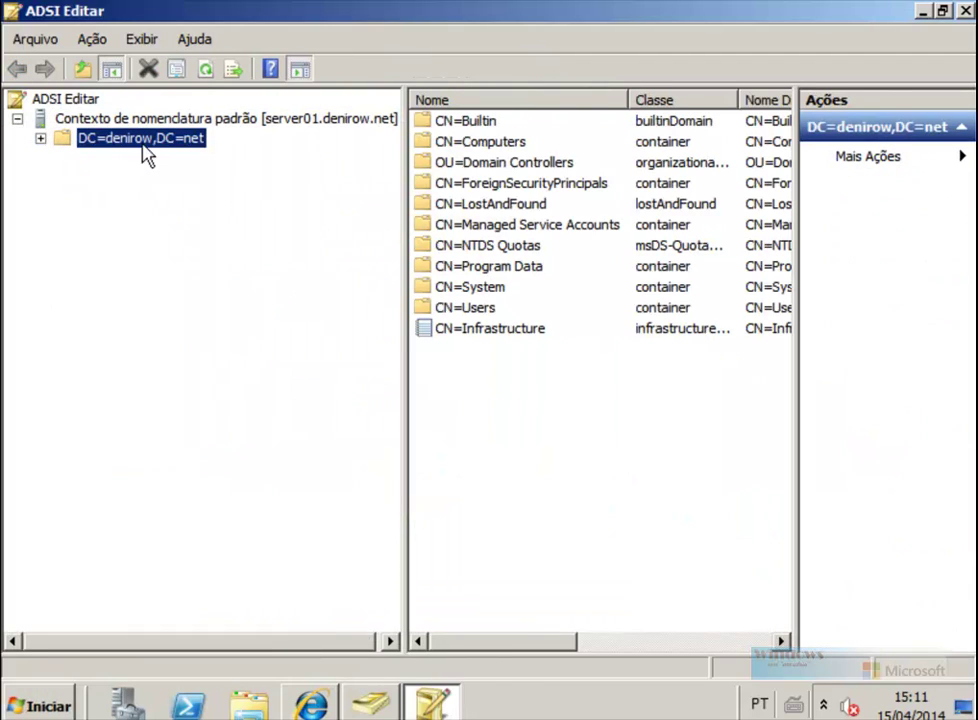
pyautogui.click(40, 138)
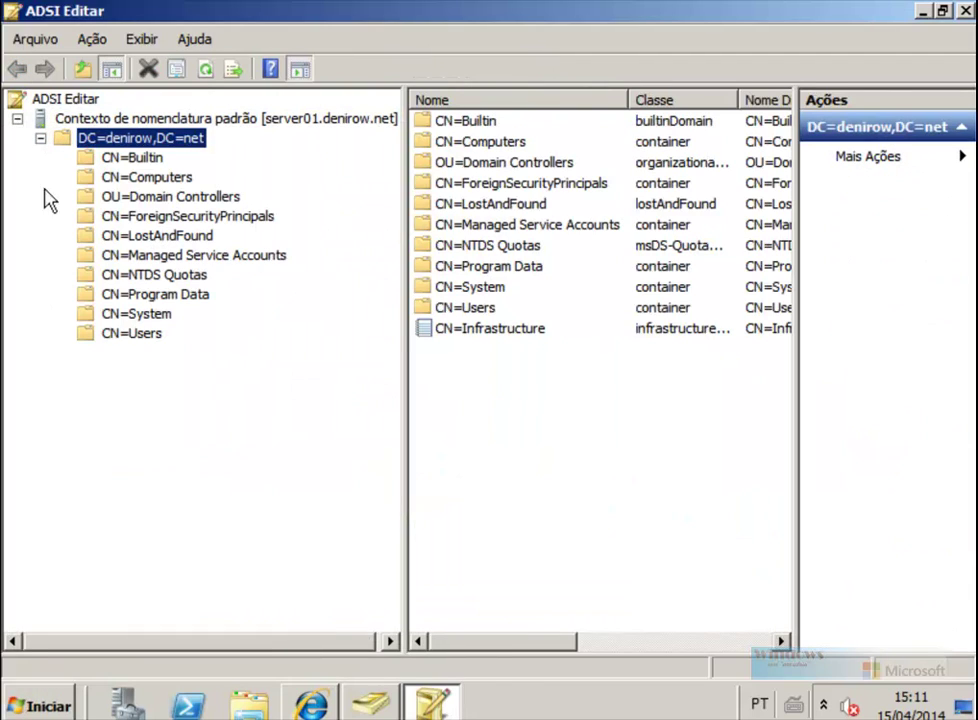
pyautogui.click(131, 314)
pyautogui.click(63, 313)
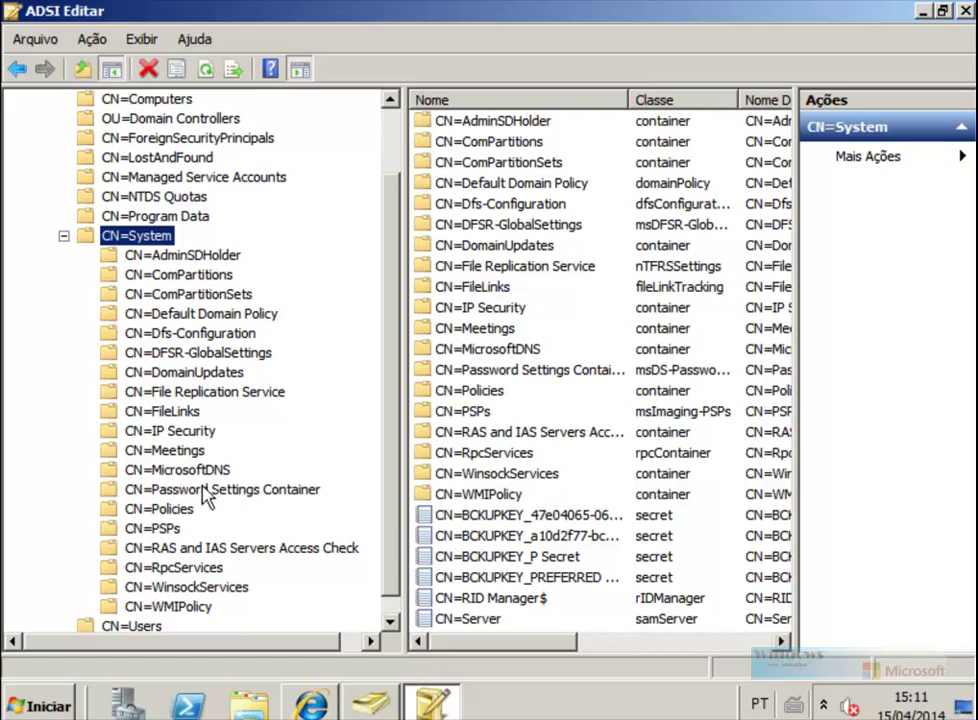
pyautogui.click(215, 490)
pyautogui.click(500, 122)
pyautogui.rightClick(500, 122)
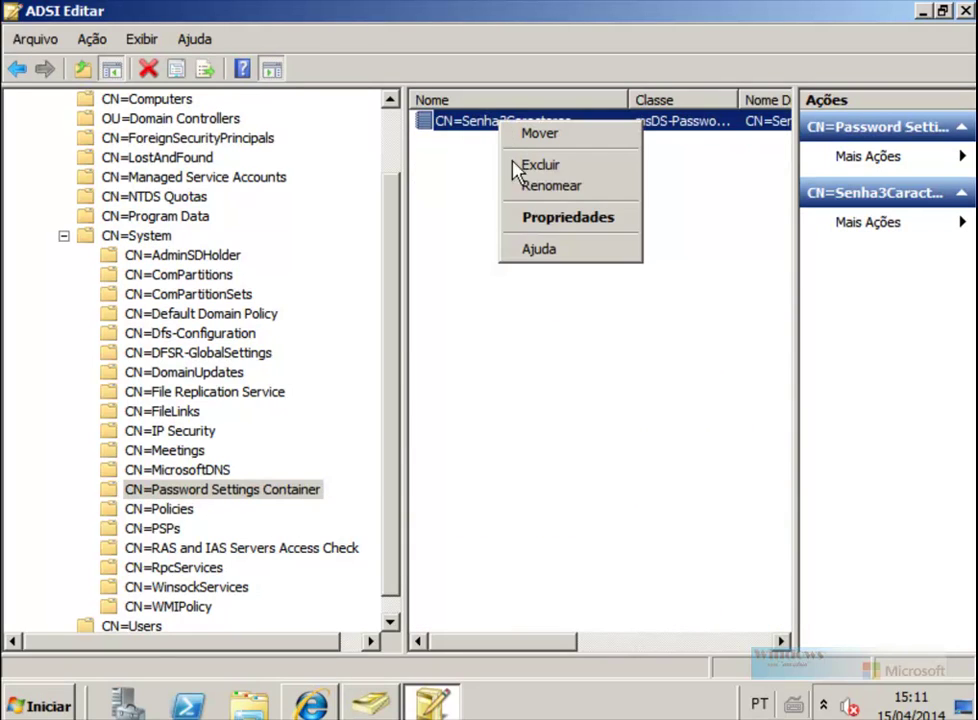
pyautogui.click(553, 218)
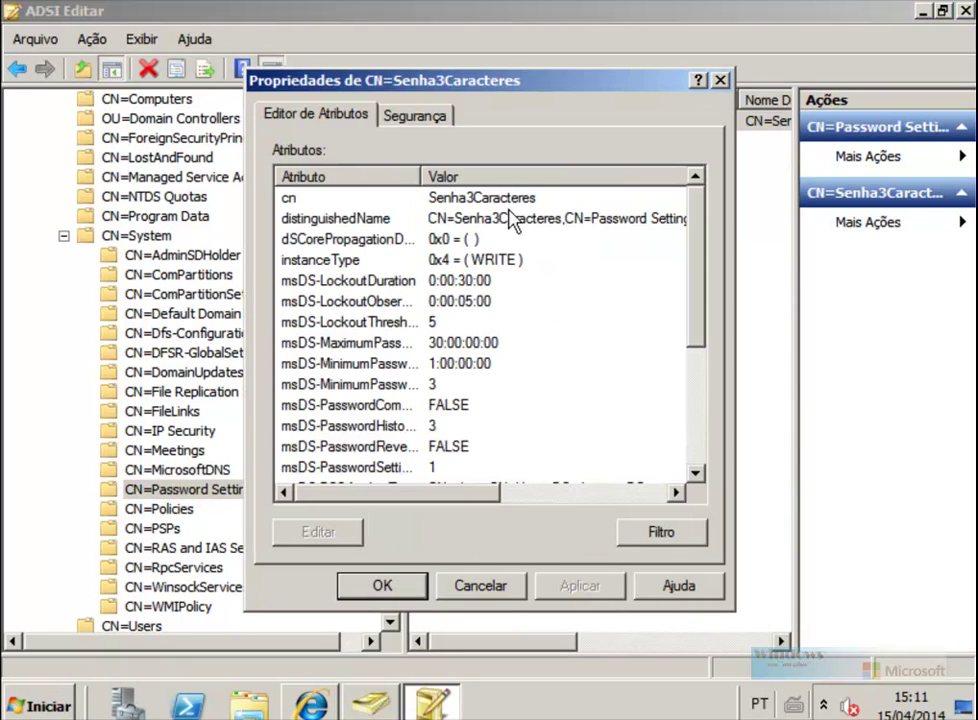
# Step: Confirm msDS-PSOAppliesTo targets aluno, then return to the TechNet PSO guide
pyautogui.moveTo(690, 253); pyautogui.dragTo(705, 385)
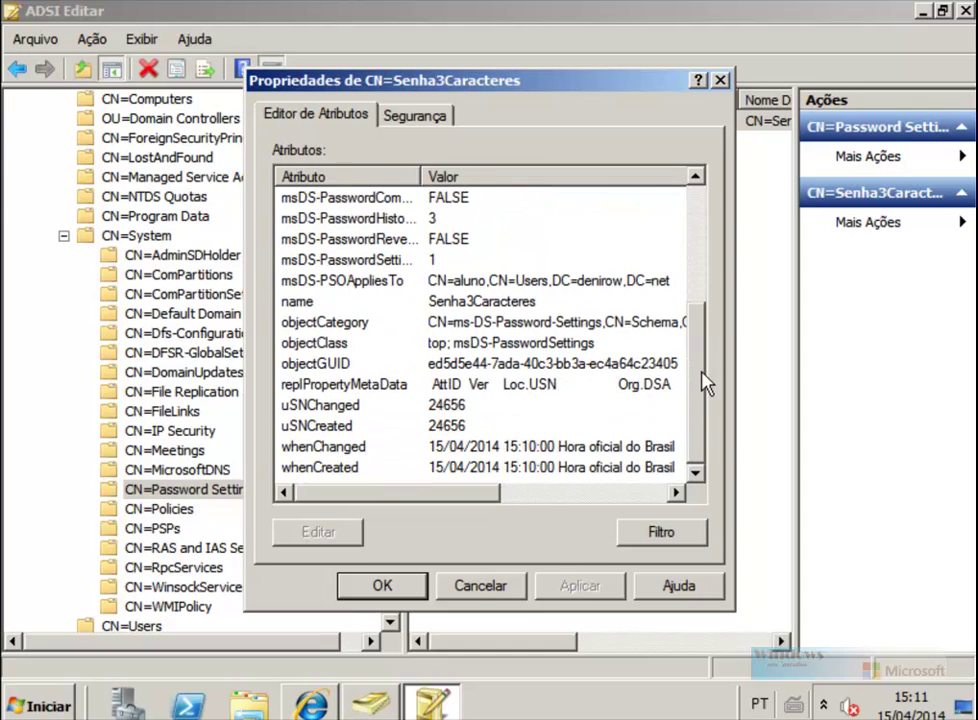
pyautogui.click(443, 285)
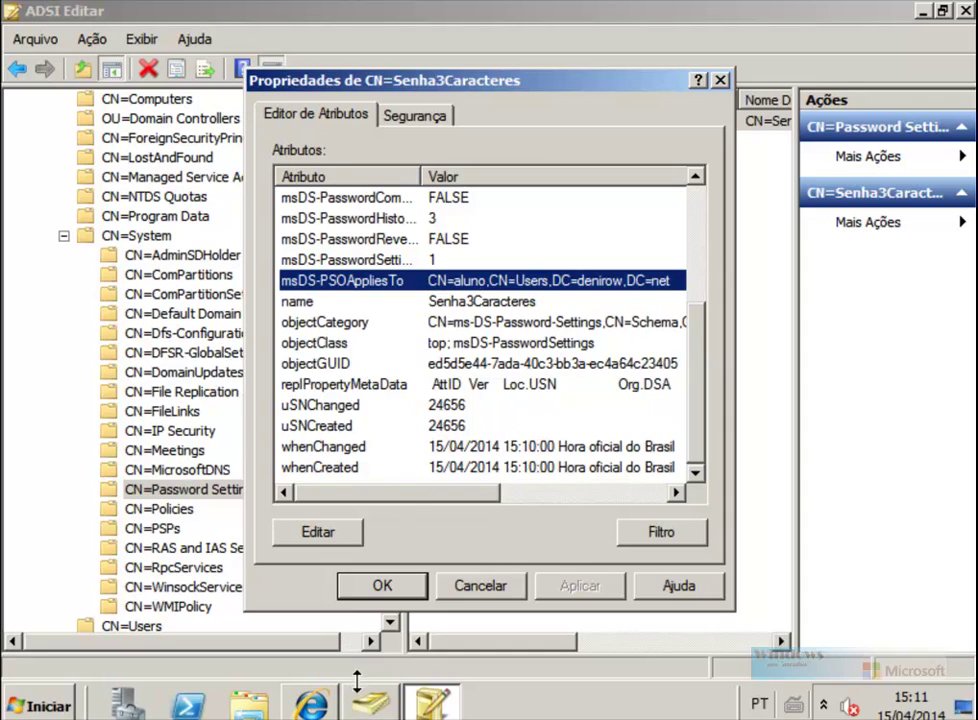
pyautogui.click(330, 704)
# Step: Scroll the TechNet 'Etapa 1: criar um PSO' guide back up to the top of the page
pyautogui.scroll(-3, 939, 415)
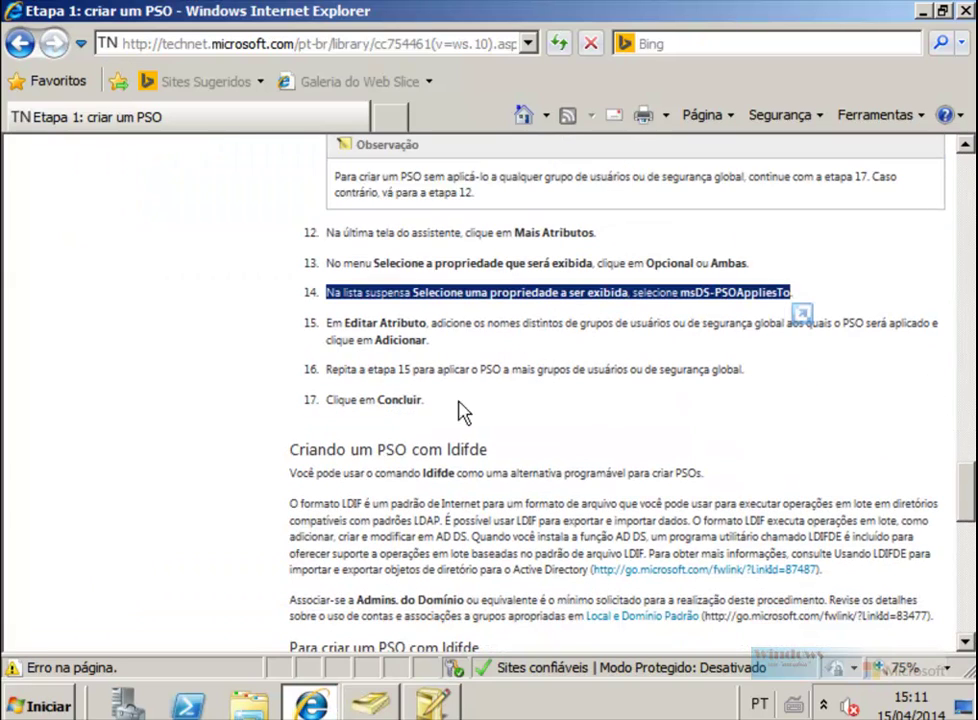
pyautogui.moveTo(968, 507); pyautogui.dragTo(963, 171)
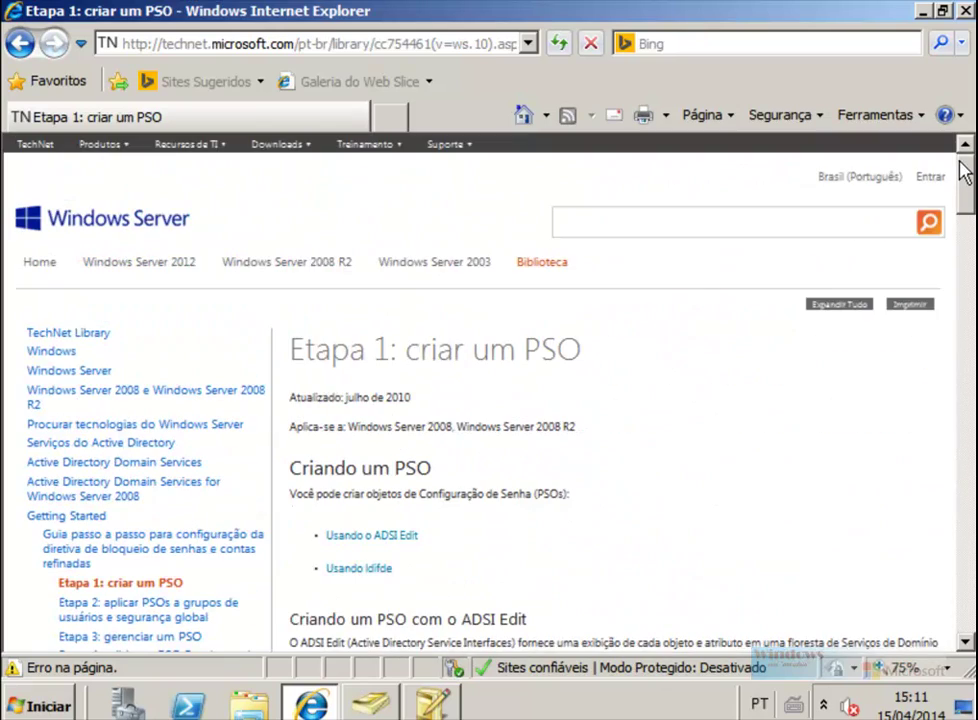
# Step: Close the TechNet guide, Senha3Caracteres properties, ADSI Edit, and Active Directory Users and Computers
pyautogui.click(966, 11)
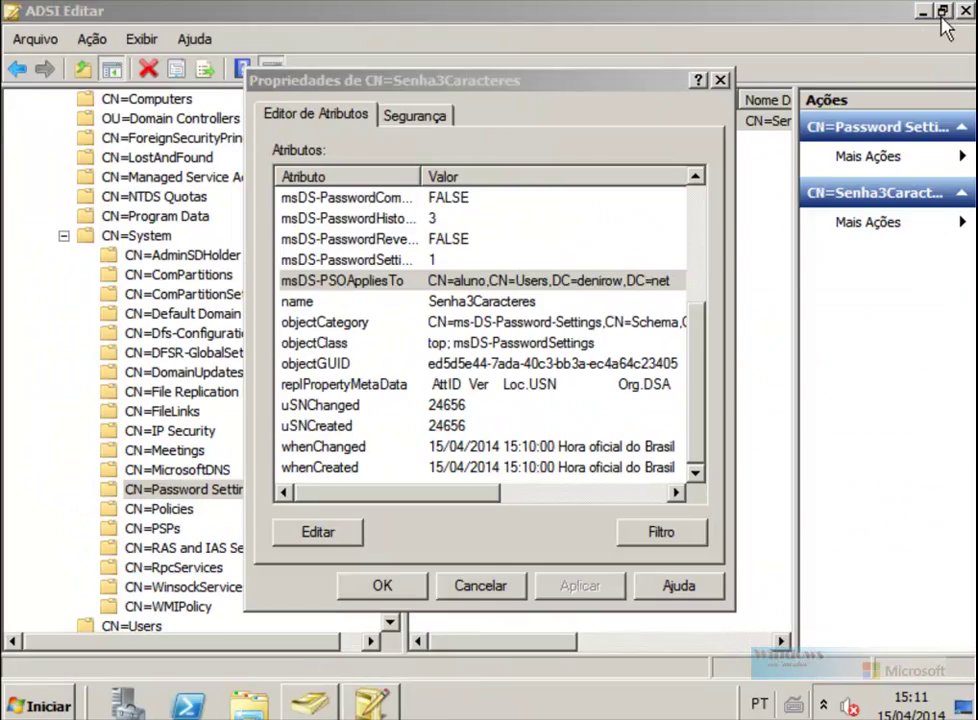
pyautogui.click(382, 585)
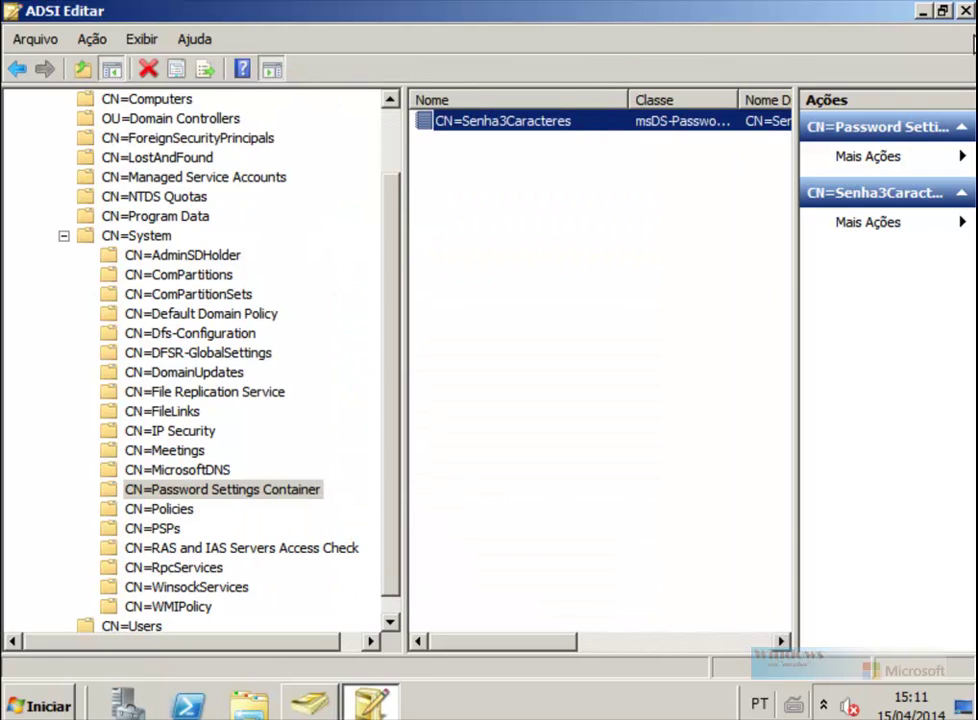
pyautogui.click(966, 12)
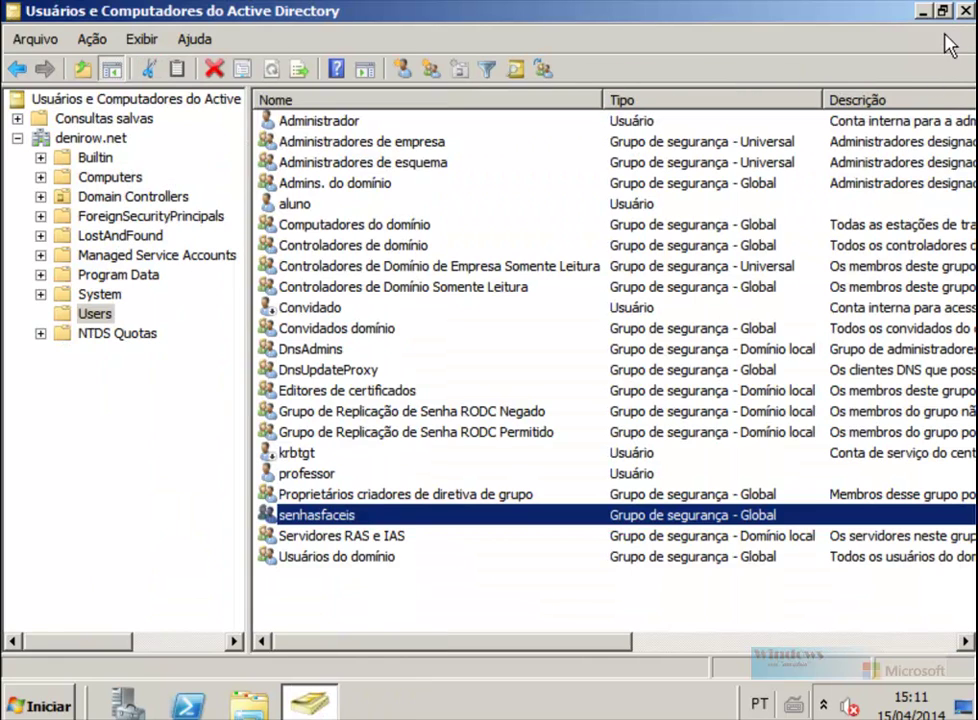
pyautogui.click(966, 11)
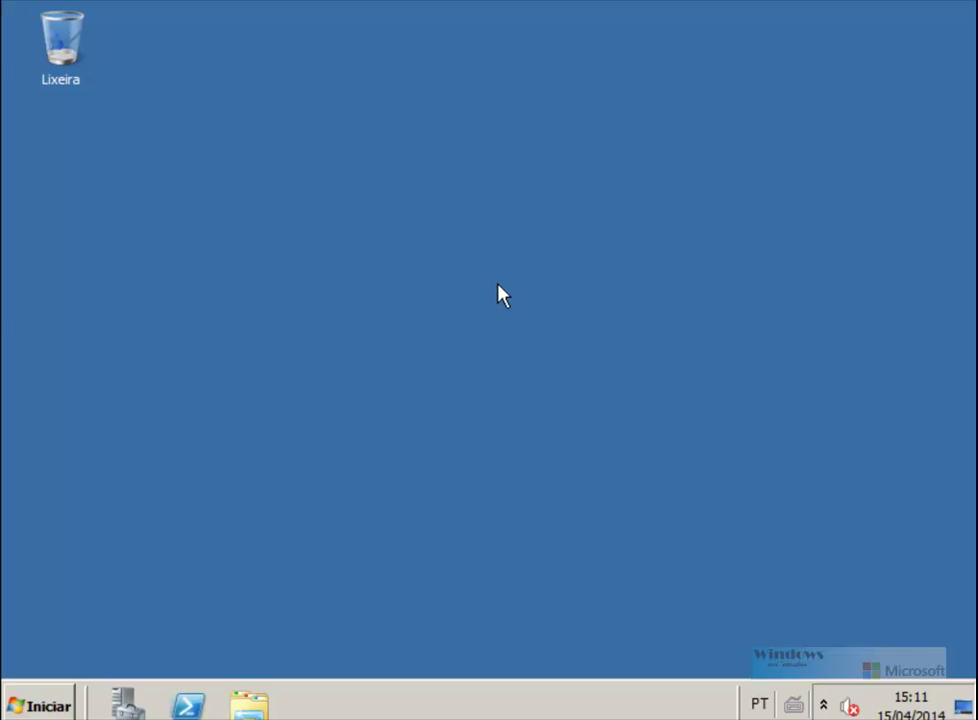